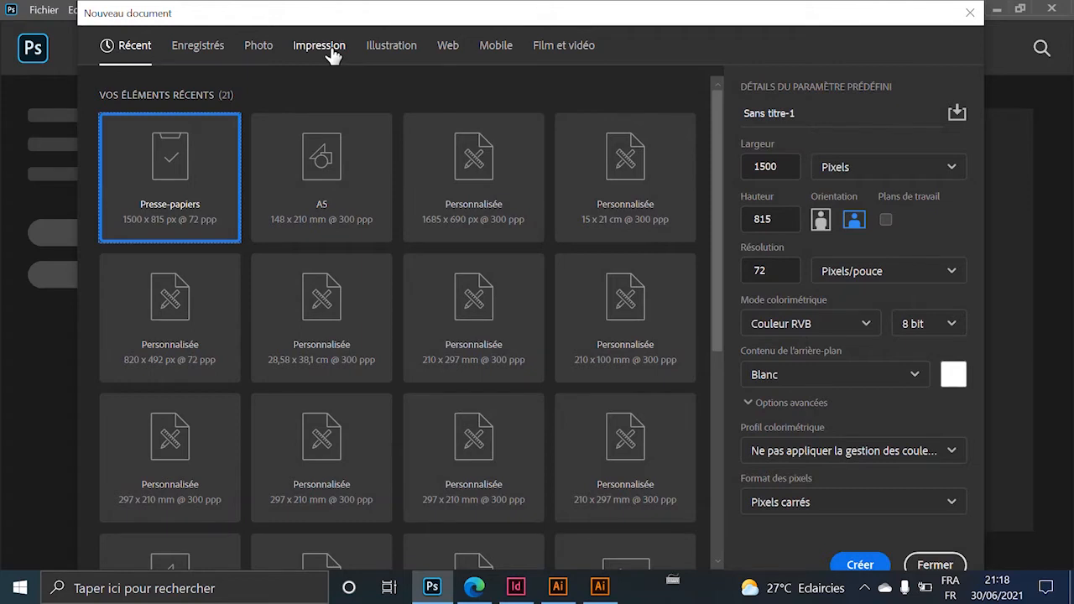
Create a blank A5 print document, 148 × 210 mm at 300 ppi, from the Impression presets.
left_click(329, 49)
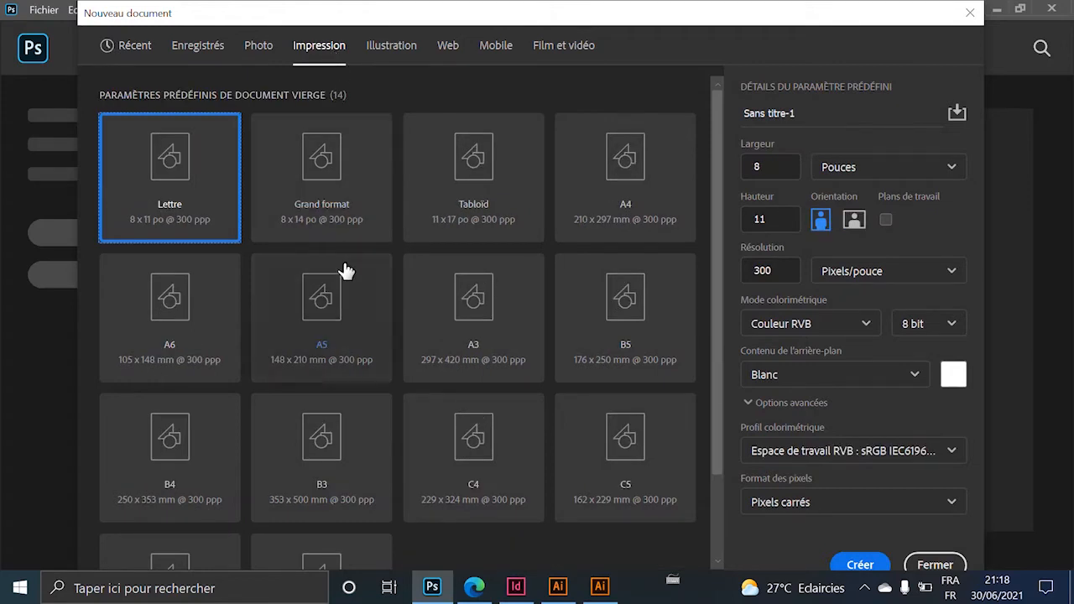
left_click(313, 347)
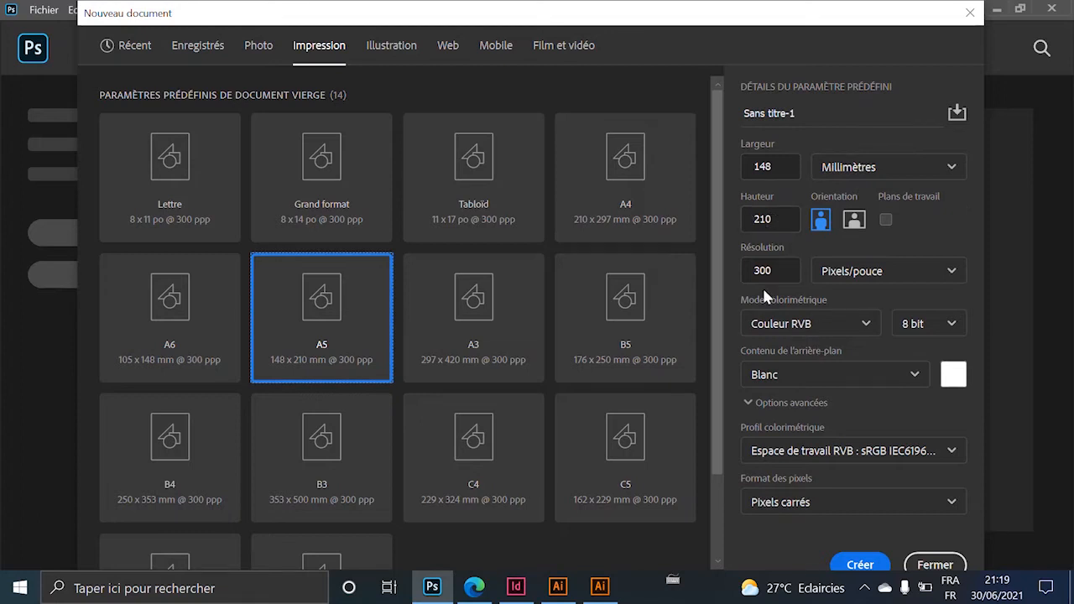
left_click(862, 565)
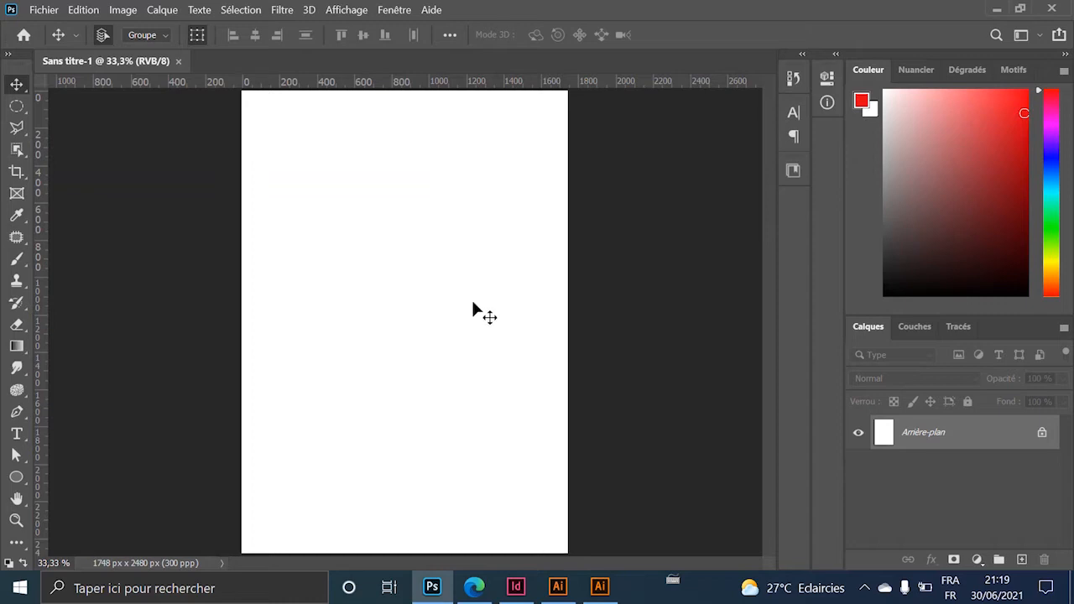
Copy the Saloum Resto logo group in Illustrator to the clipboard, then return to Photoshop.
left_click(559, 587)
key("Delete")
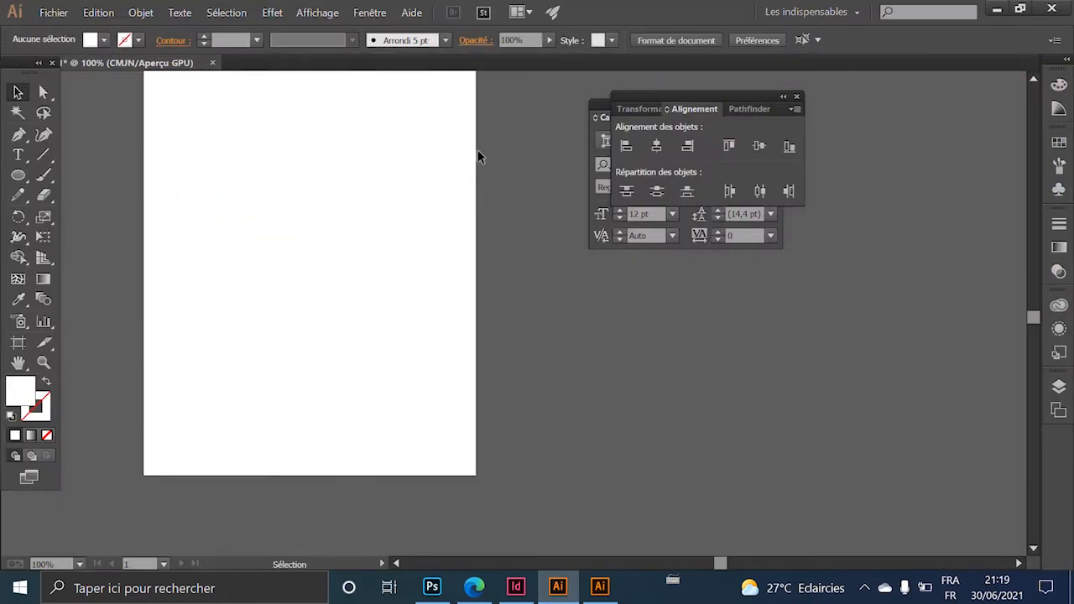
key("ctrl+z")
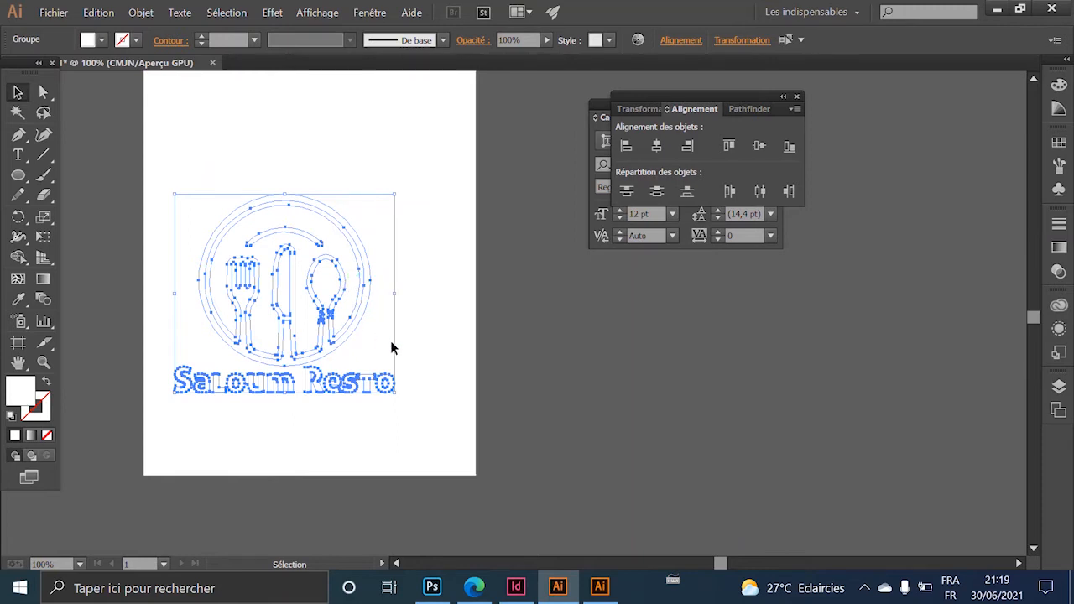
key("a")
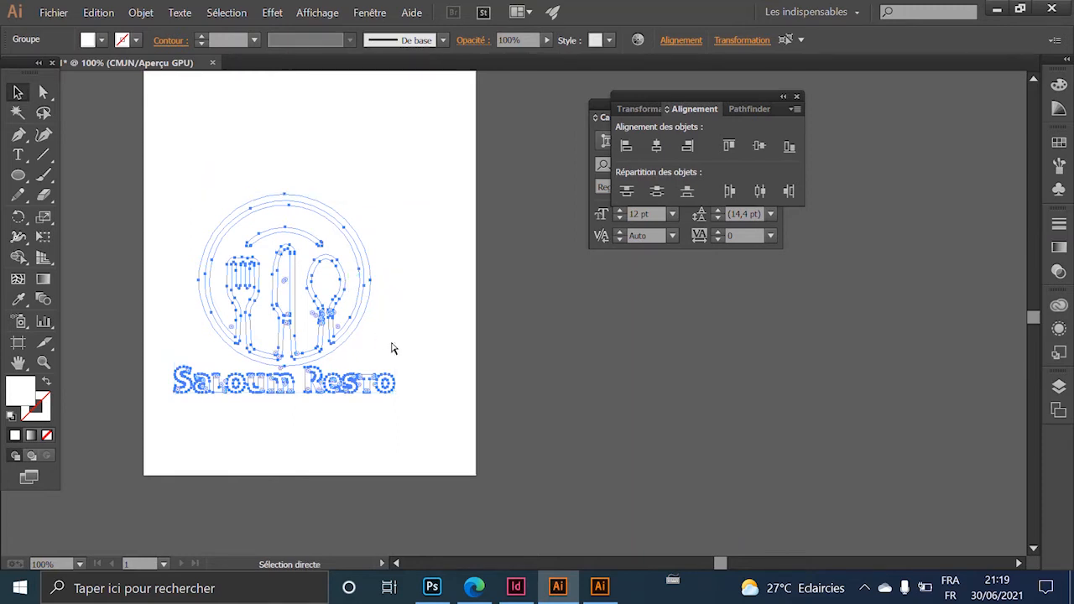
key("v")
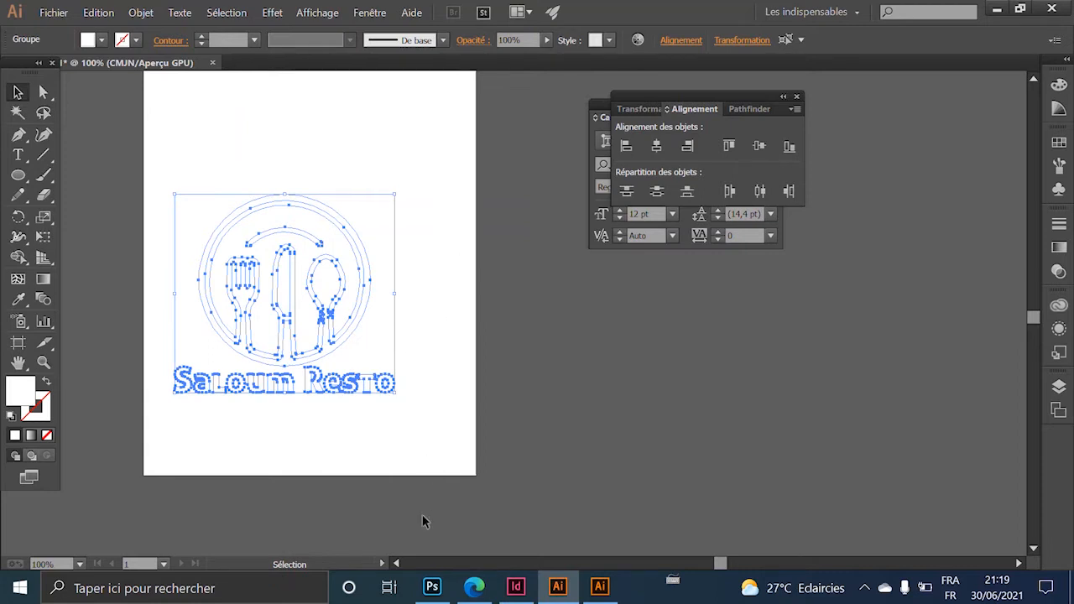
left_click(428, 595)
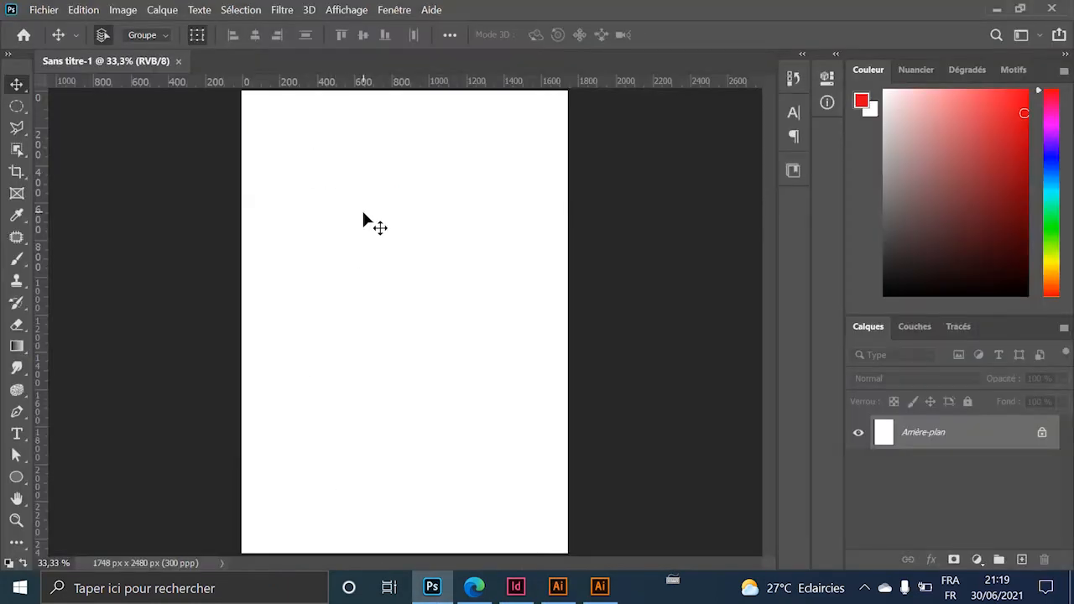
Paste the Saloum Resto logo into the A5 page as a vector smart object and commit it.
key("ctrl+v")
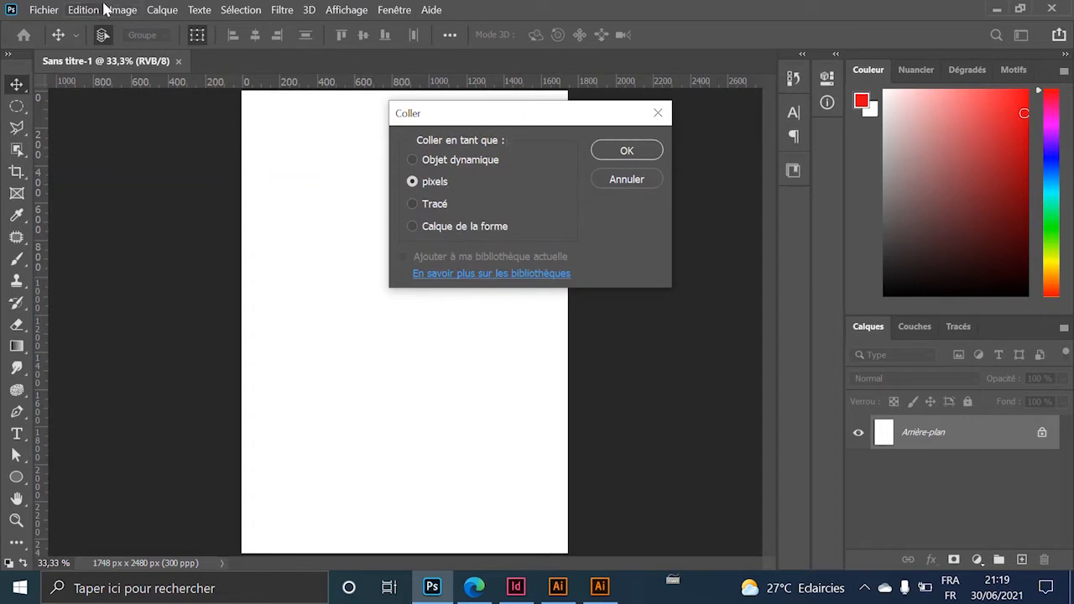
left_click(440, 163)
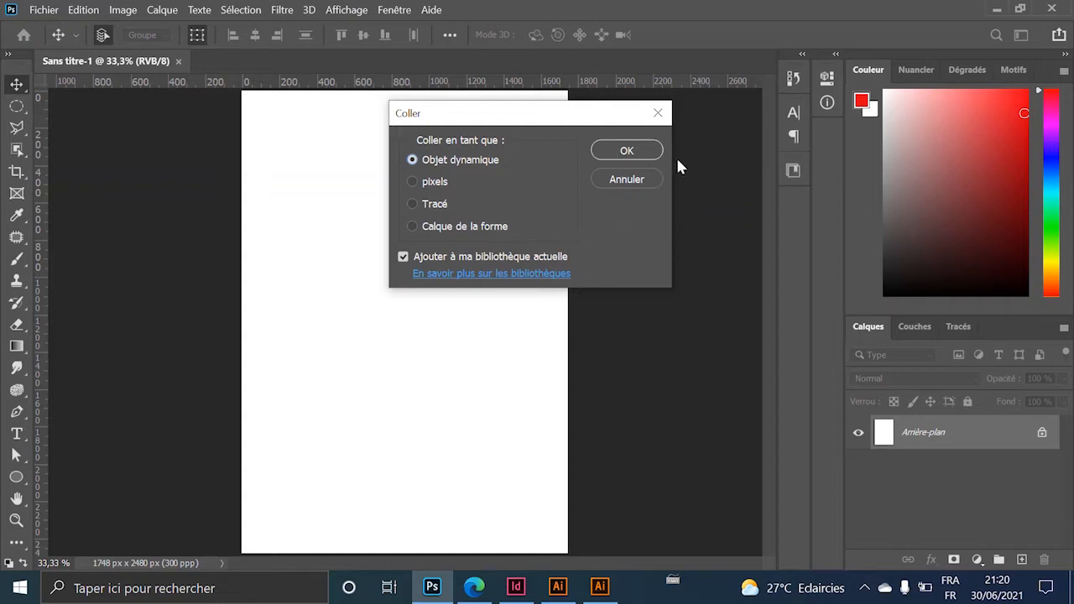
left_click(647, 149)
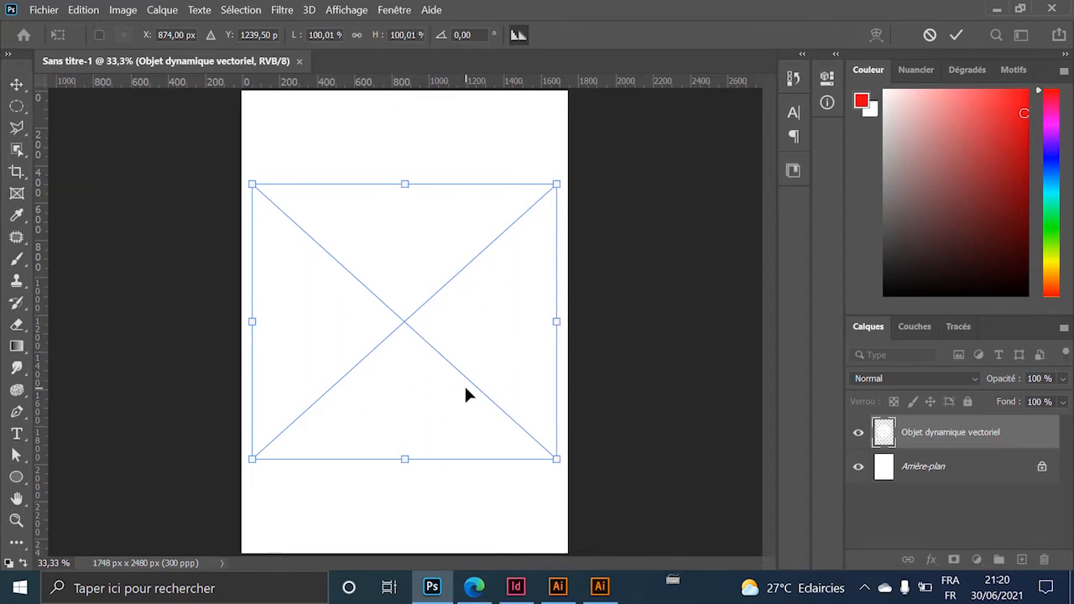
left_click(957, 34)
left_click(474, 587)
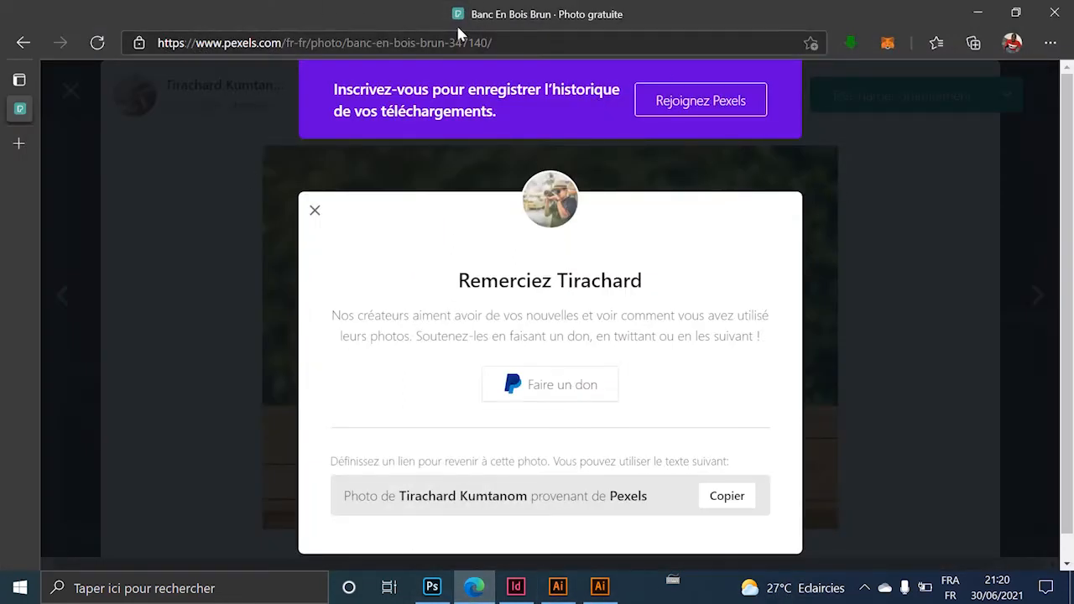
Close the Pexels thank-you popup to reveal the wooden bench photo, then minimize the browser.
left_click(831, 172)
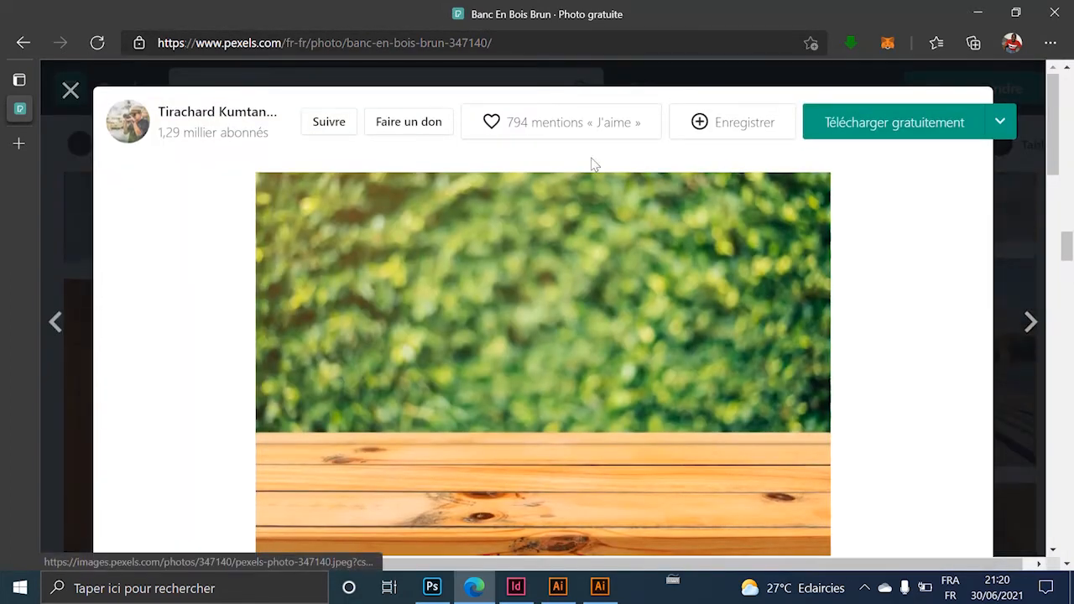
scroll(559, 370, "down", 1)
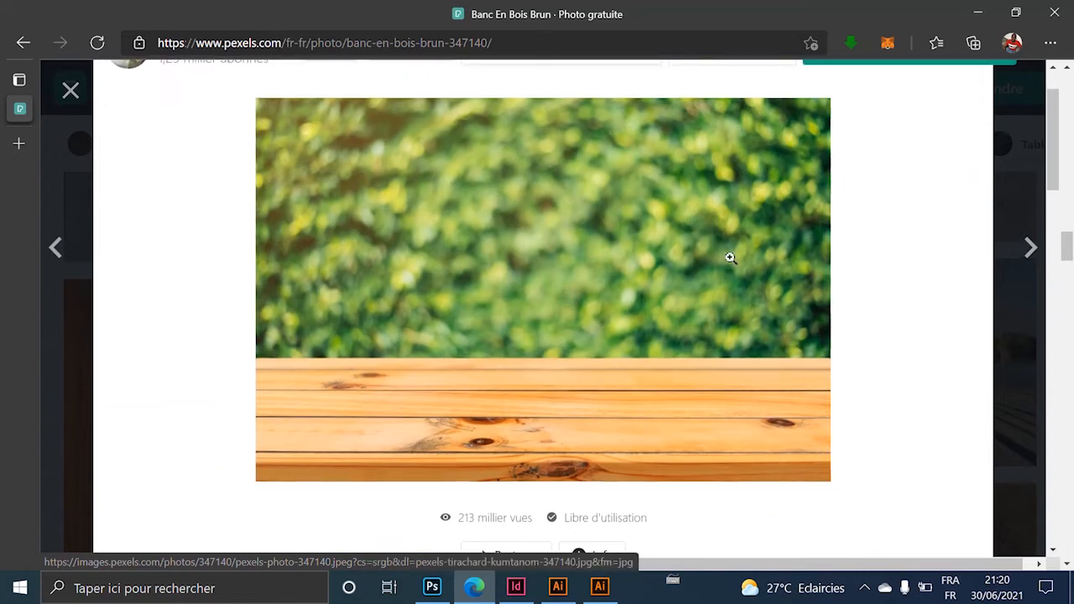
left_click(979, 18)
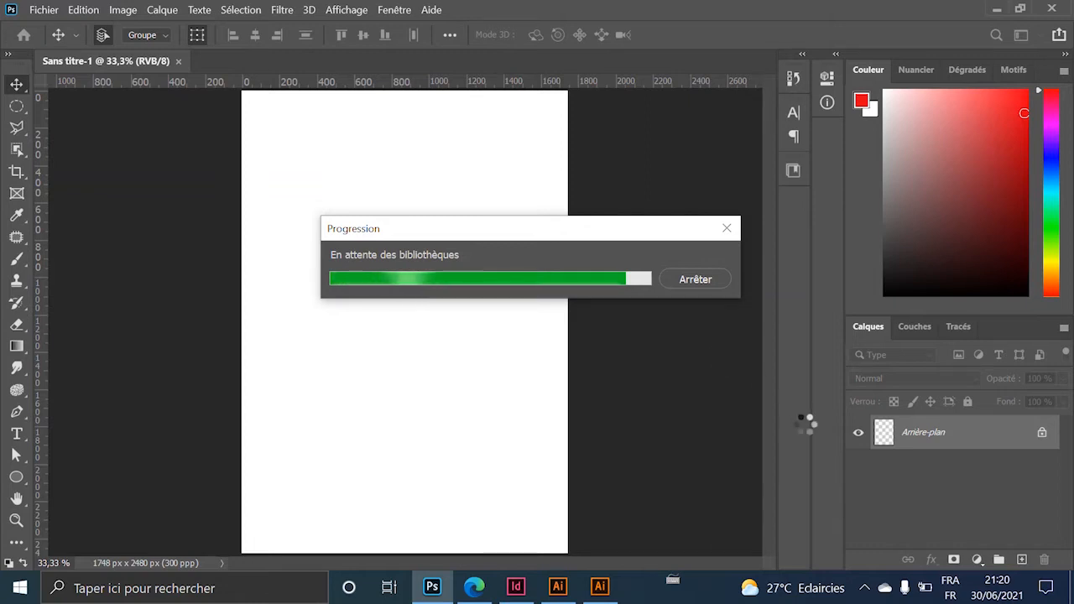
Import and embed the downloaded Pexels wooden-bench photo from the Téléchargements folder.
left_click(696, 281)
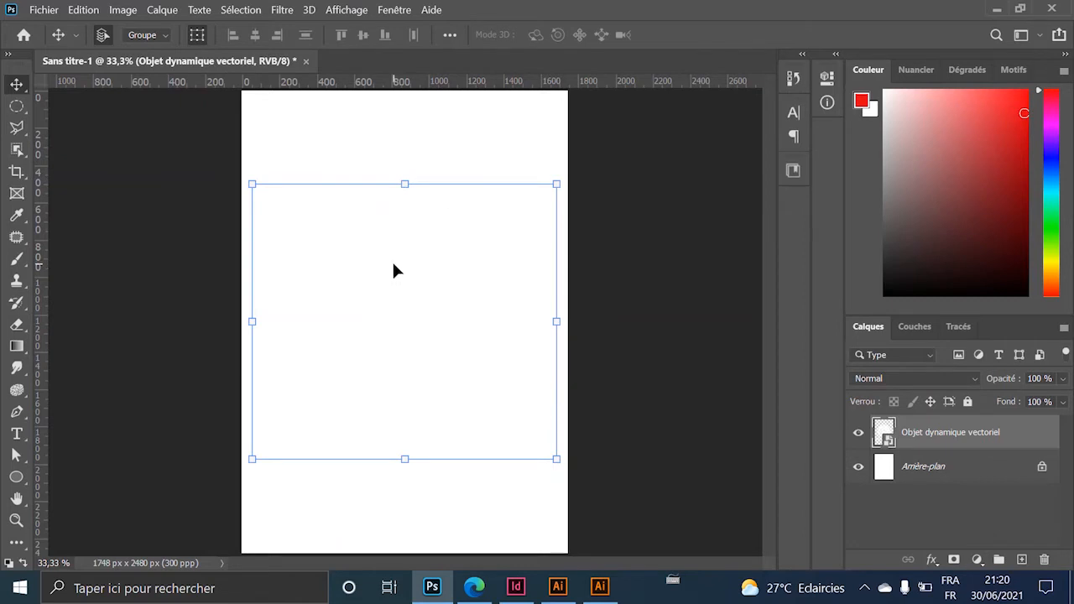
left_click(40, 12)
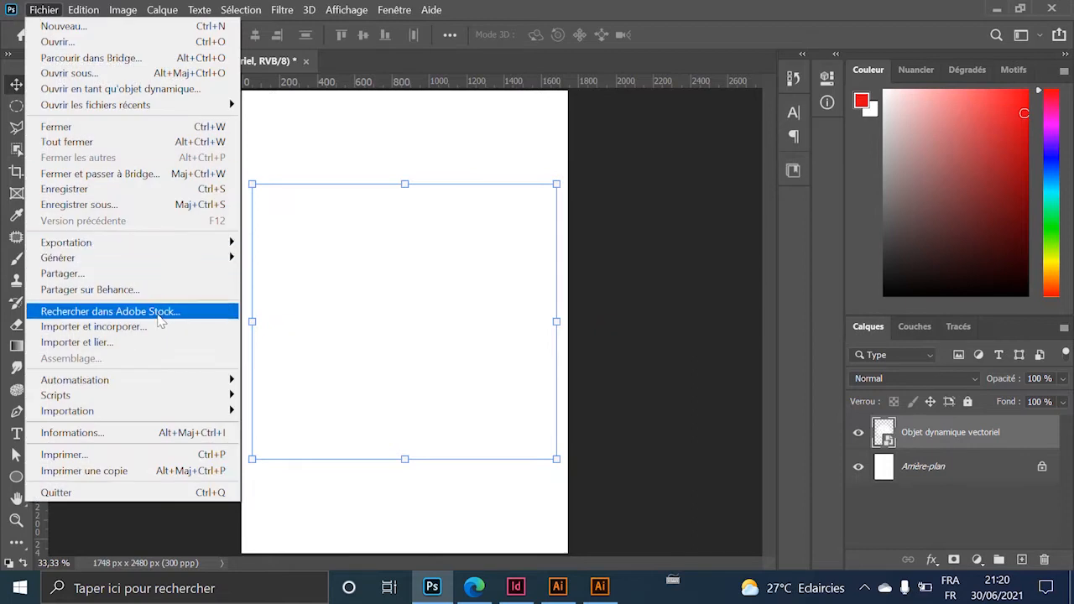
left_click(159, 334)
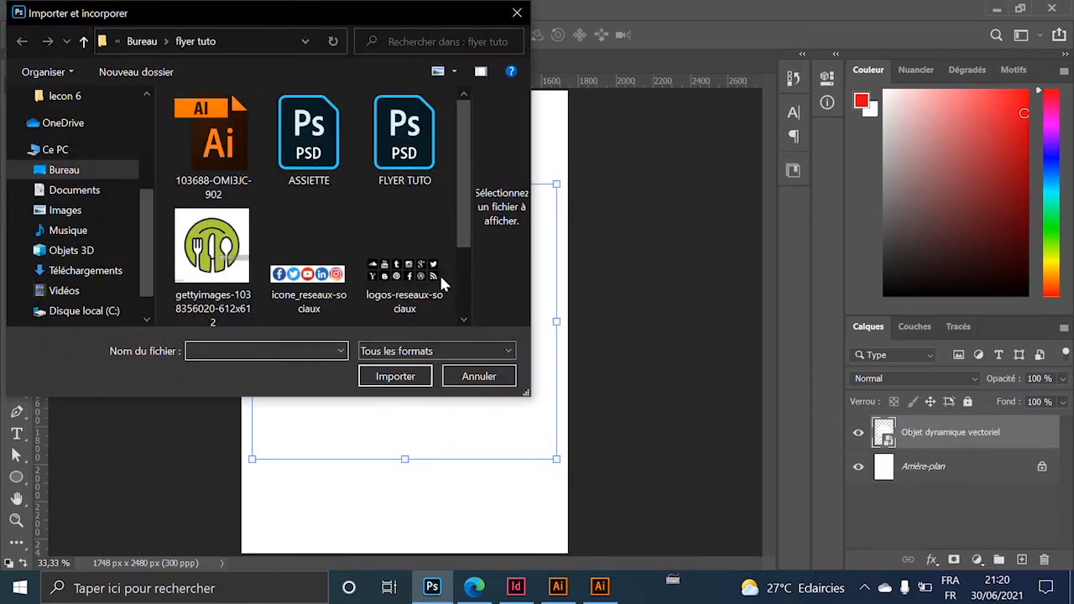
scroll(336, 125, "down", 2)
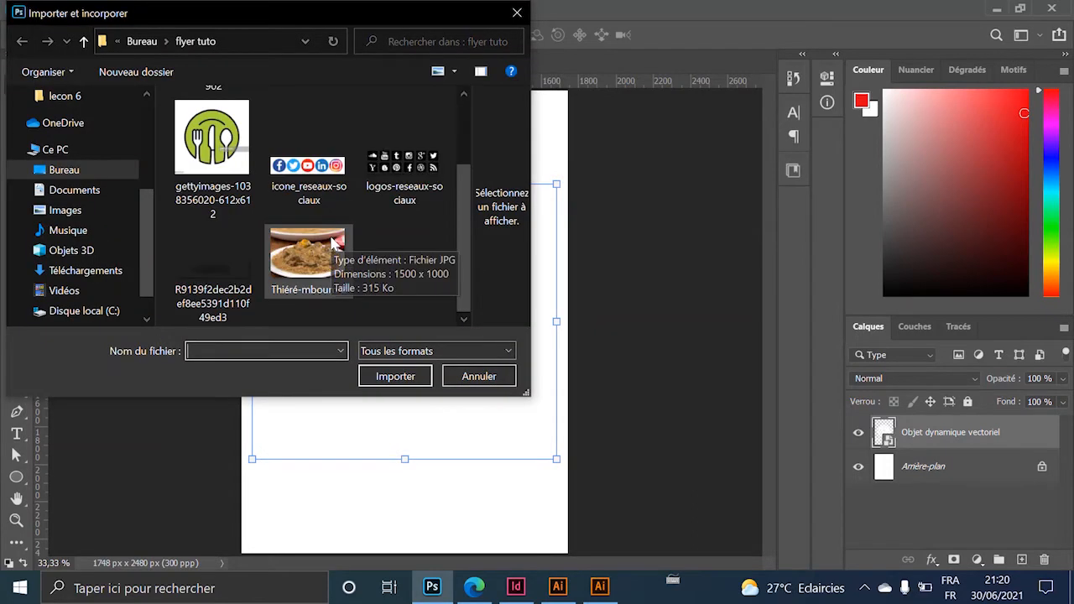
scroll(85, 180, "up", 2)
scroll(99, 201, "down", 3)
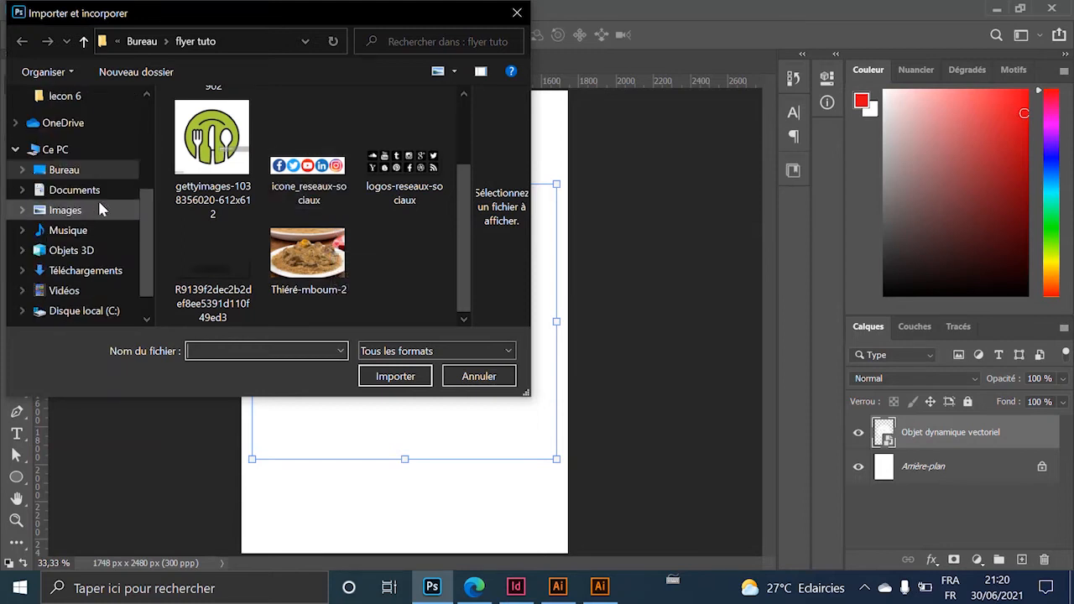
left_click(89, 205)
left_click(90, 221)
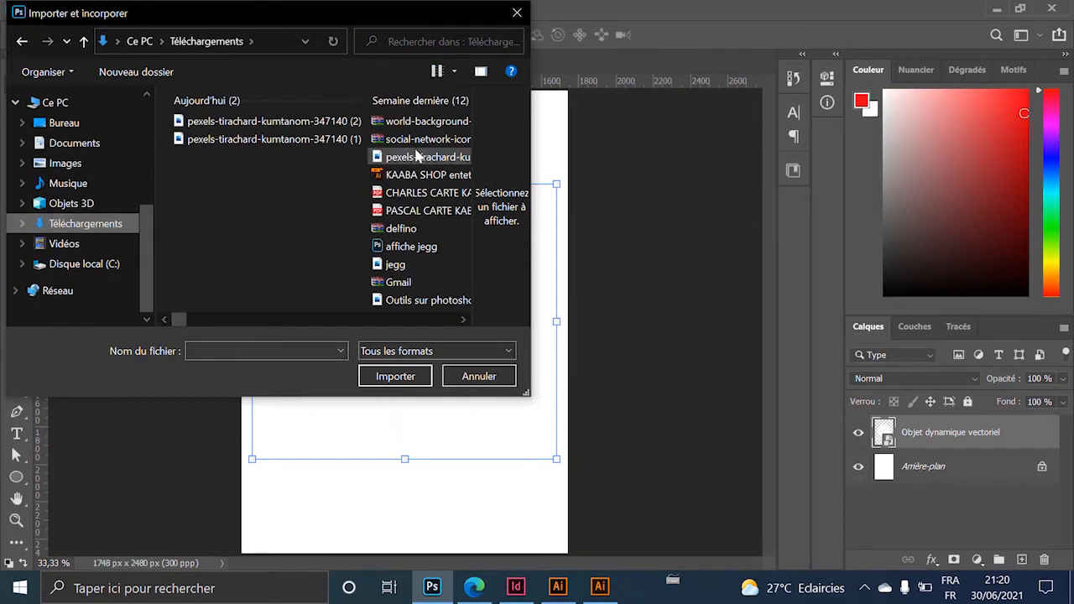
double_click(250, 140)
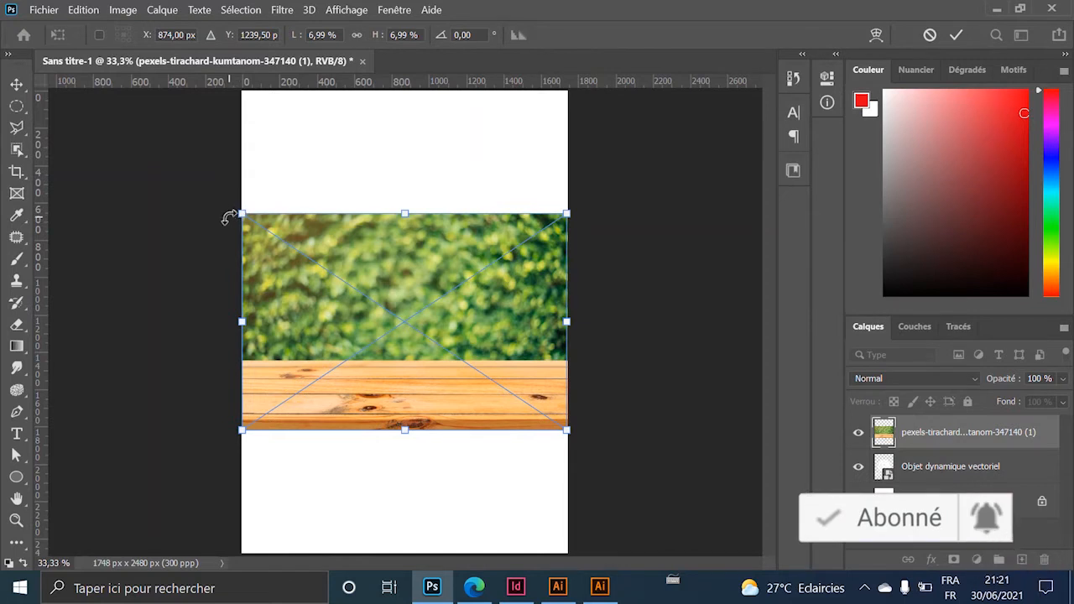
Scale the placed photo up to 15.98% so it covers the whole A5 page.
left_click_drag(238, 213, 60, 84)
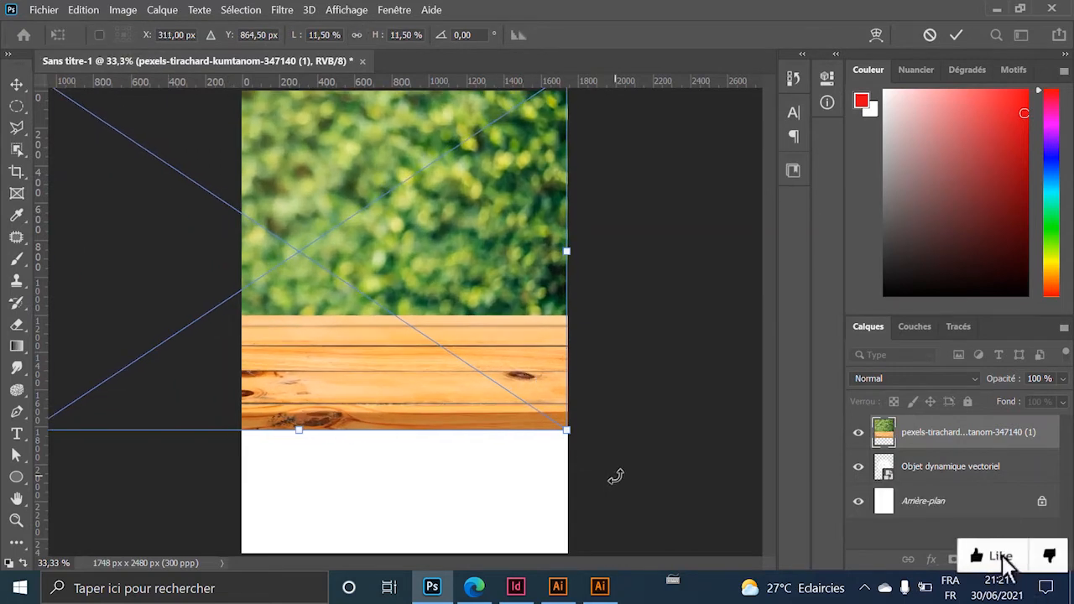
left_click_drag(567, 430, 781, 572)
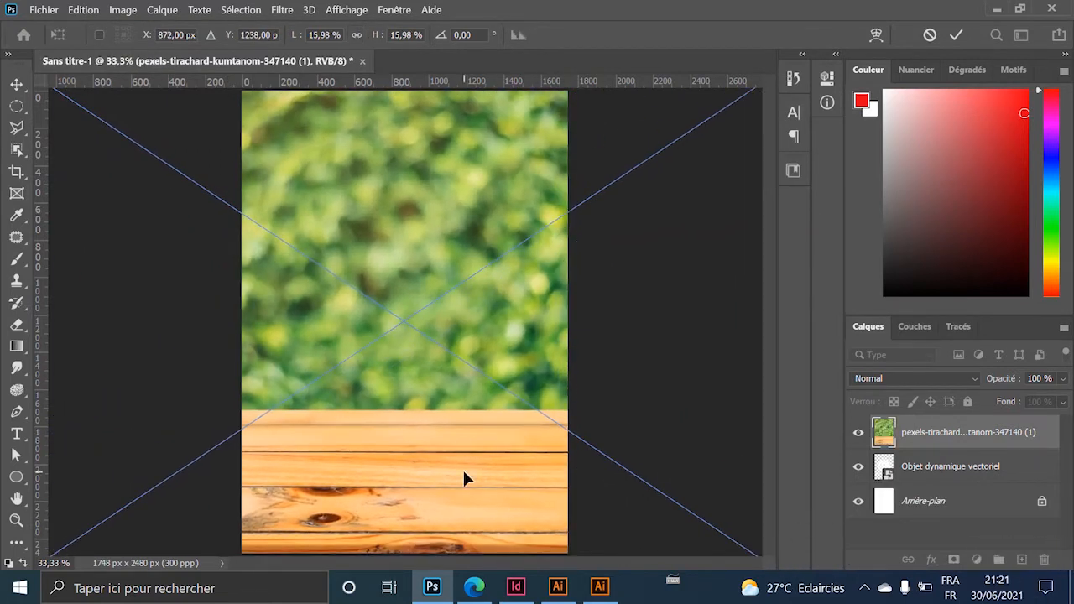
key("ctrl+minus")
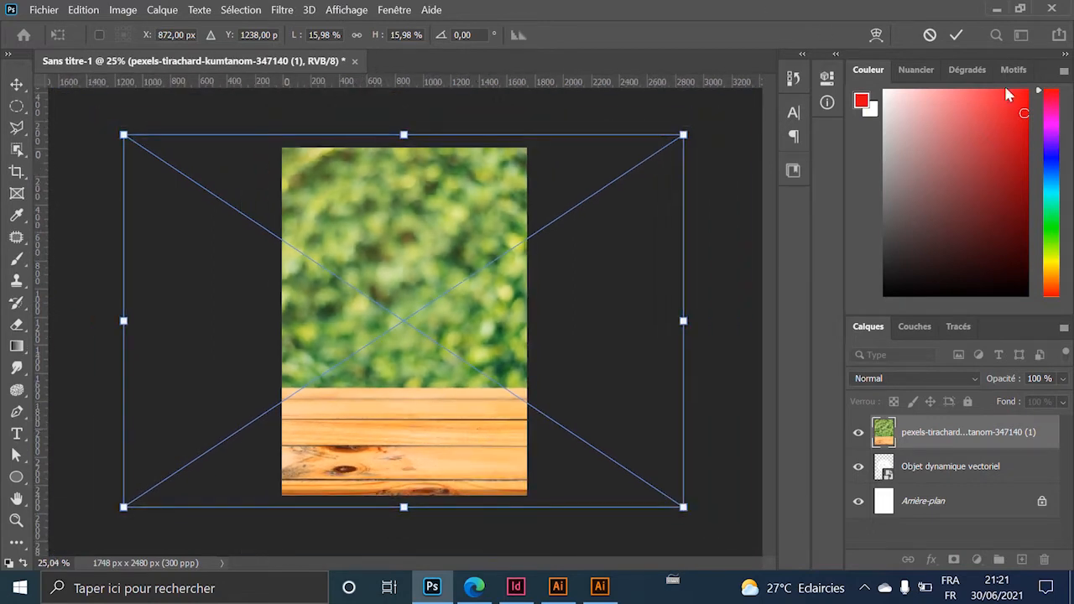
left_click(957, 34)
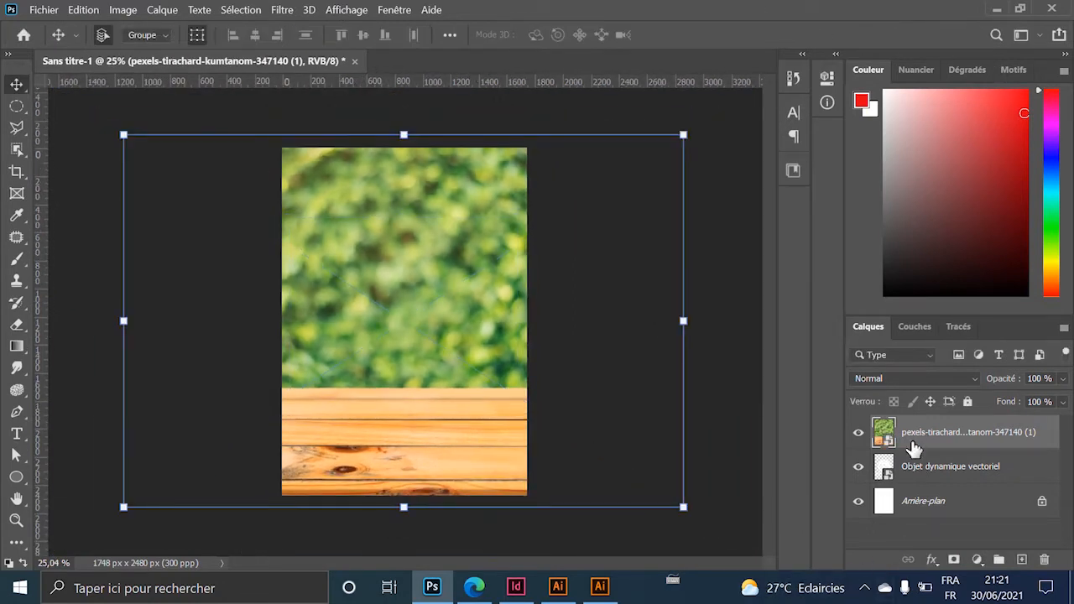
Put the photo layer below the logo and scale the logo to 38.89%, centred horizontally.
left_click_drag(934, 435, 924, 486)
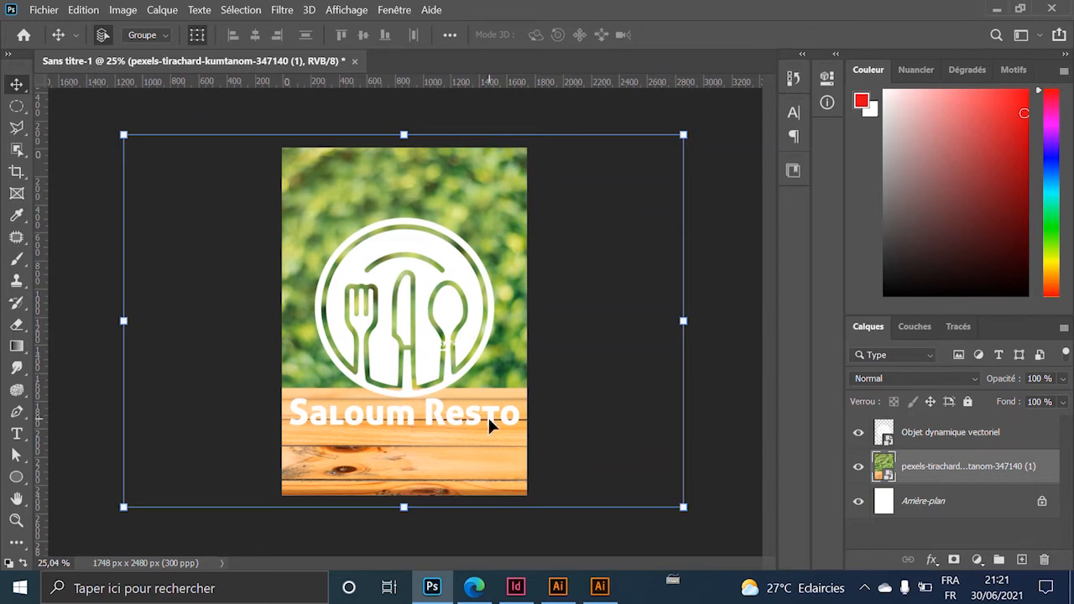
left_click(468, 280)
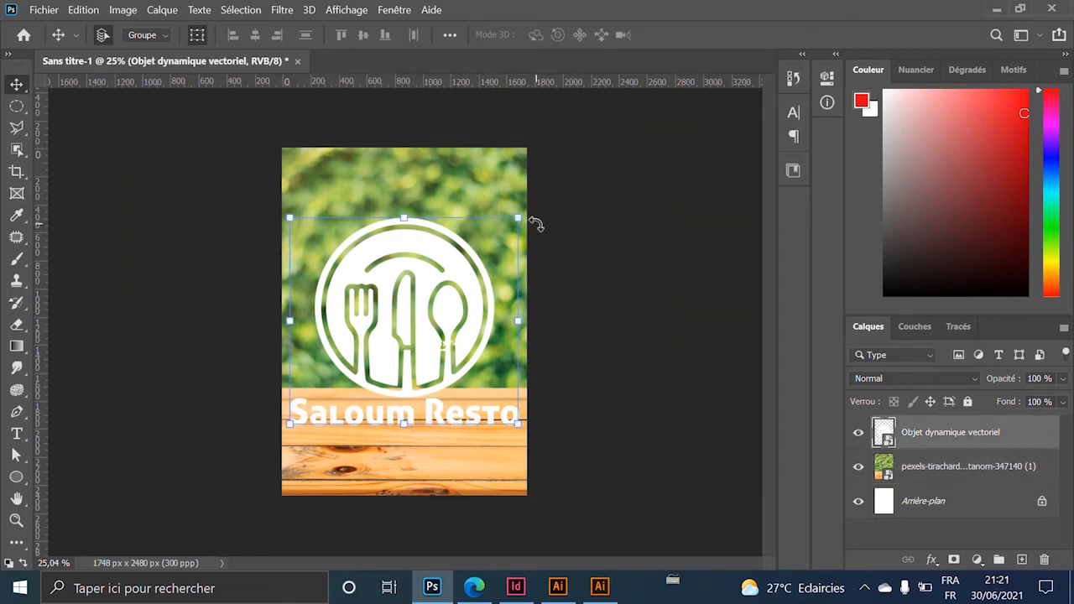
key("ctrl+t")
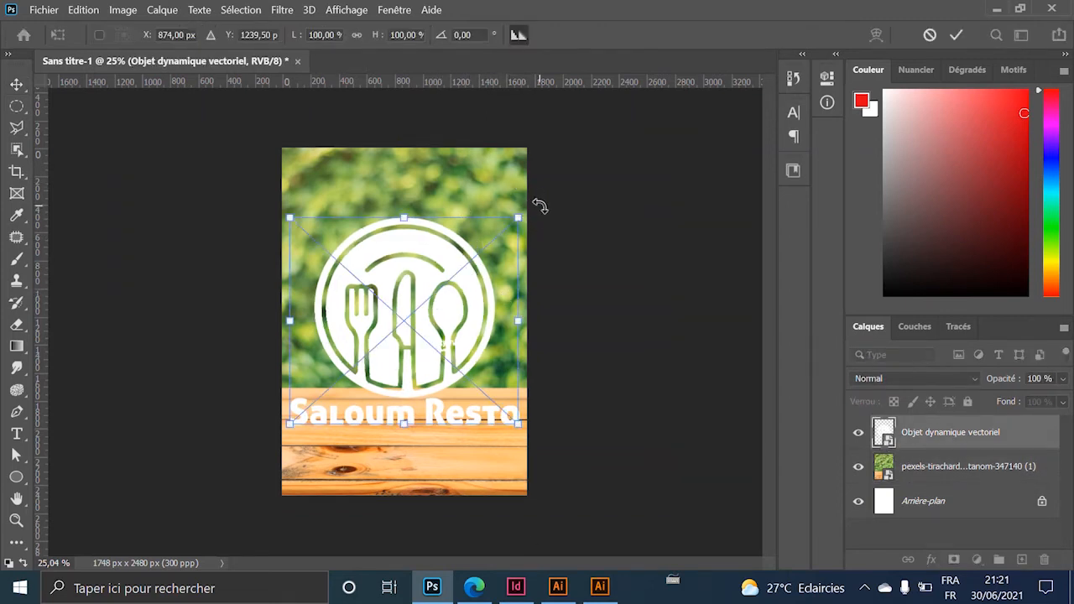
left_click_drag(518, 219, 412, 312)
left_click_drag(390, 407, 424, 239)
left_click_drag(344, 288, 366, 268)
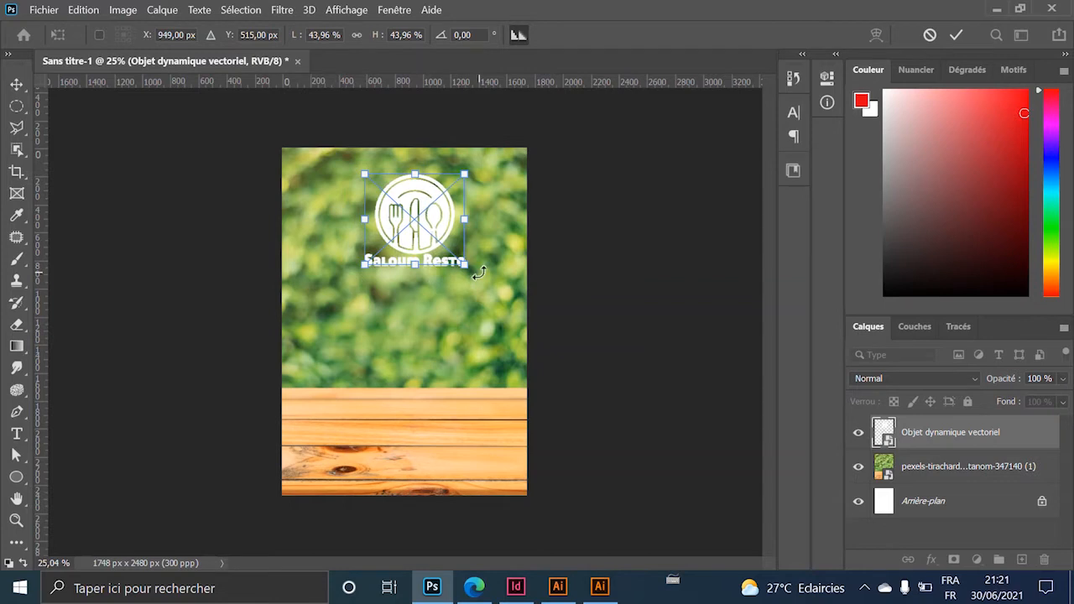
left_click_drag(464, 264, 453, 255)
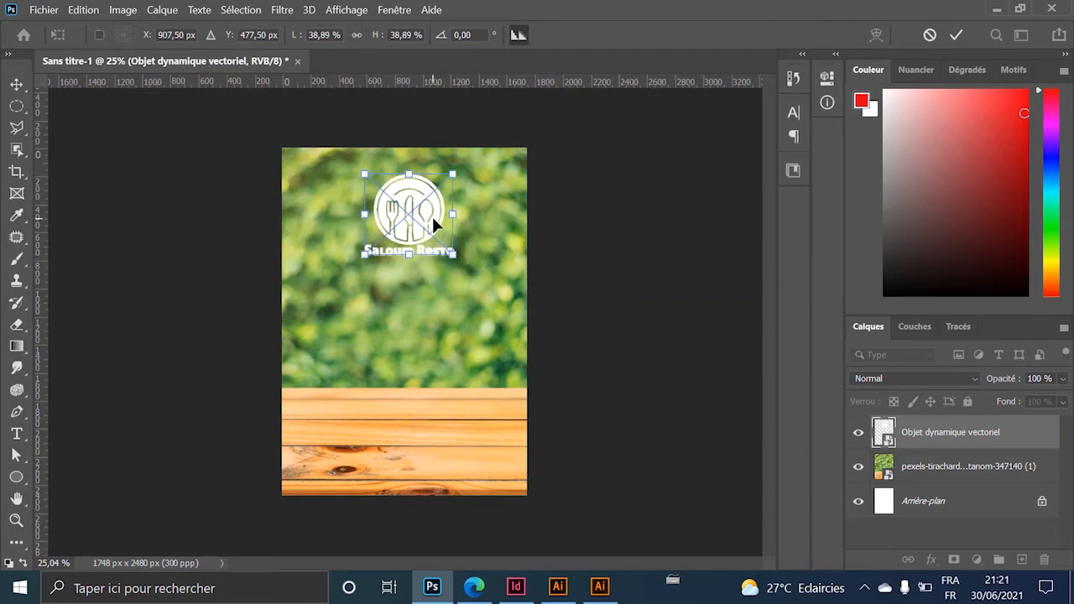
mouse_move(432, 215)
left_mouse_down()
mouse_move(415, 212)
mouse_move(428, 216)
left_mouse_up()
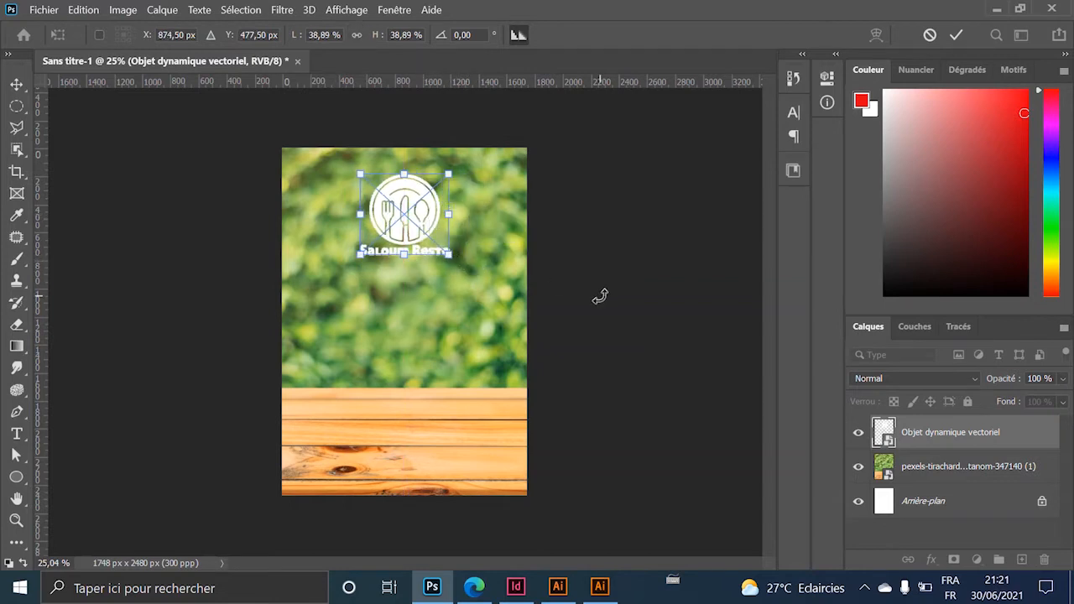
key("Return")
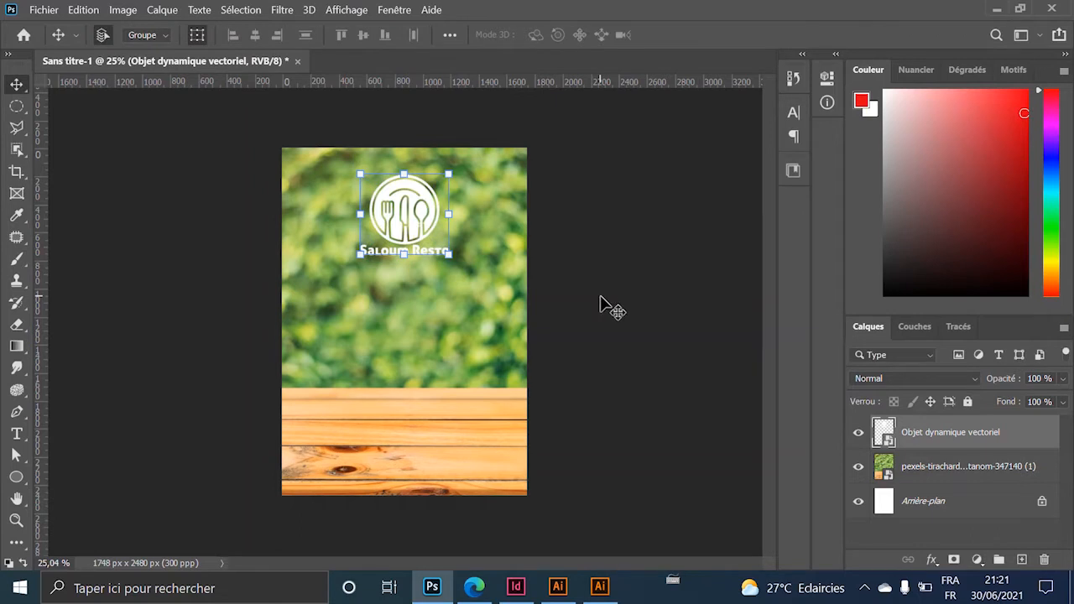
Nudge the Saloum Resto logo slightly higher near the top centre of the flyer.
left_click(610, 353)
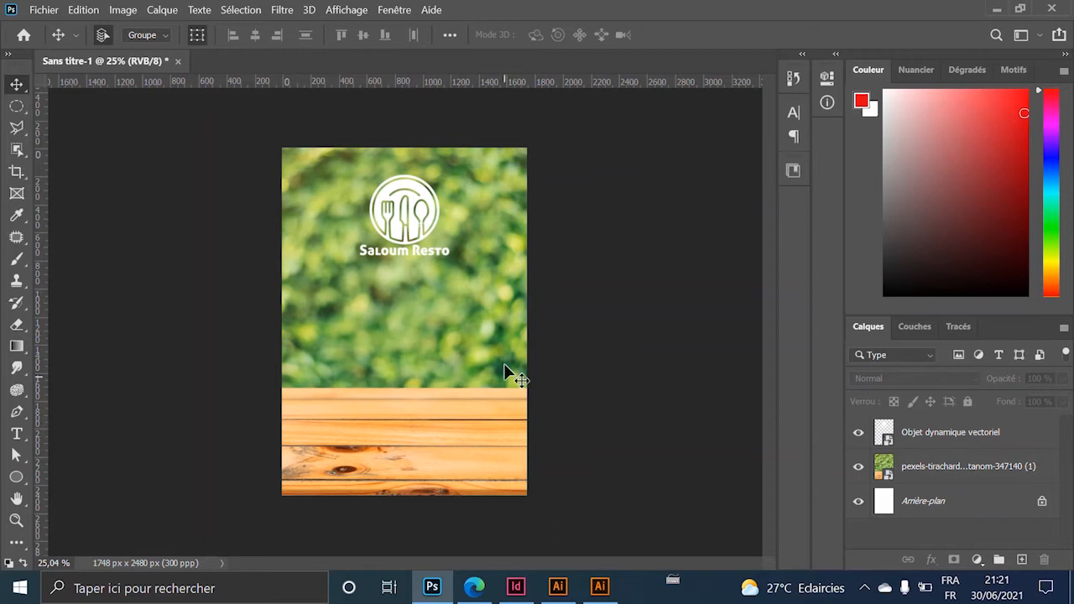
left_click(442, 216)
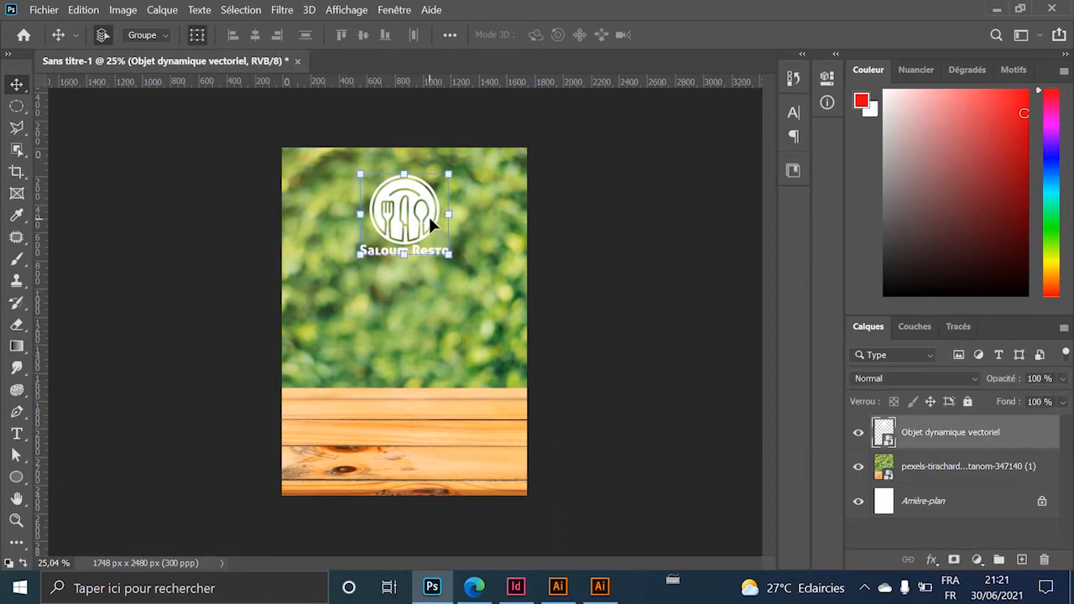
left_click_drag(428, 215, 428, 208)
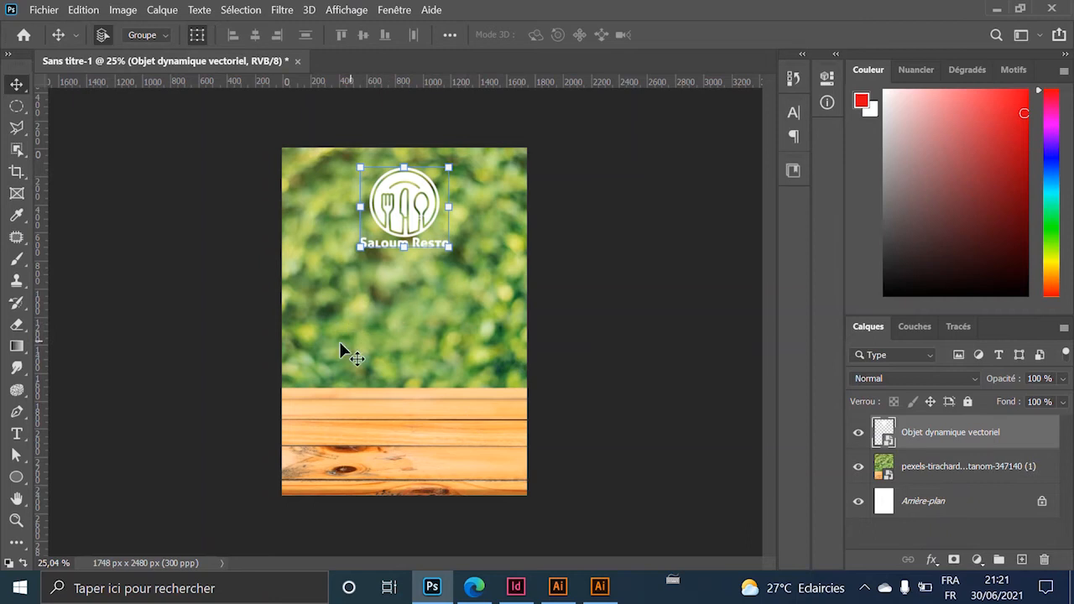
left_click(44, 10)
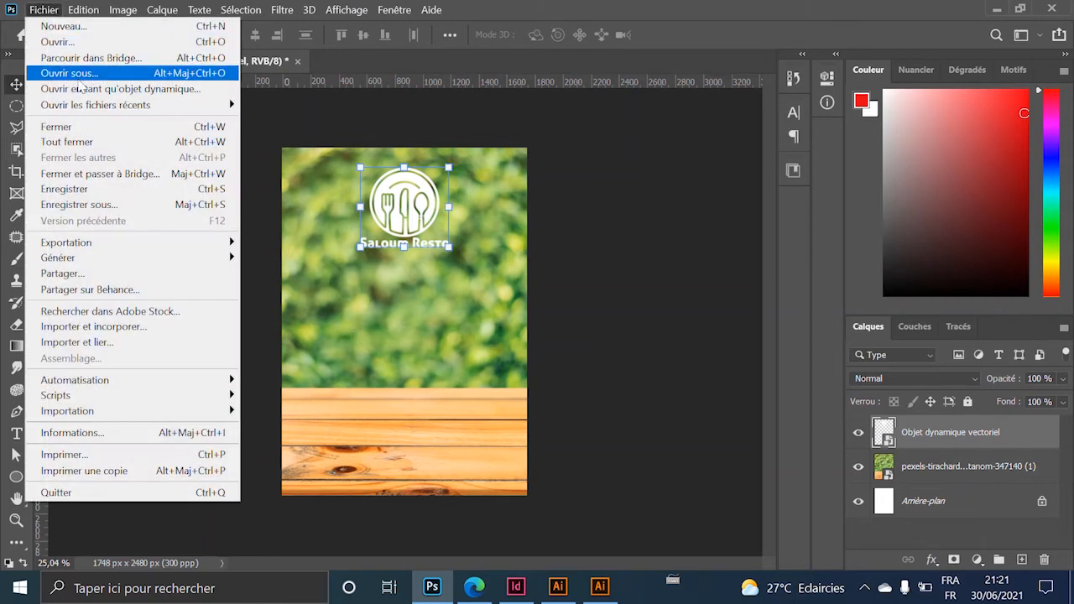
Open Thiéré-mboum-2.jpg from the flyer tuto folder in a new tab.
left_click(108, 45)
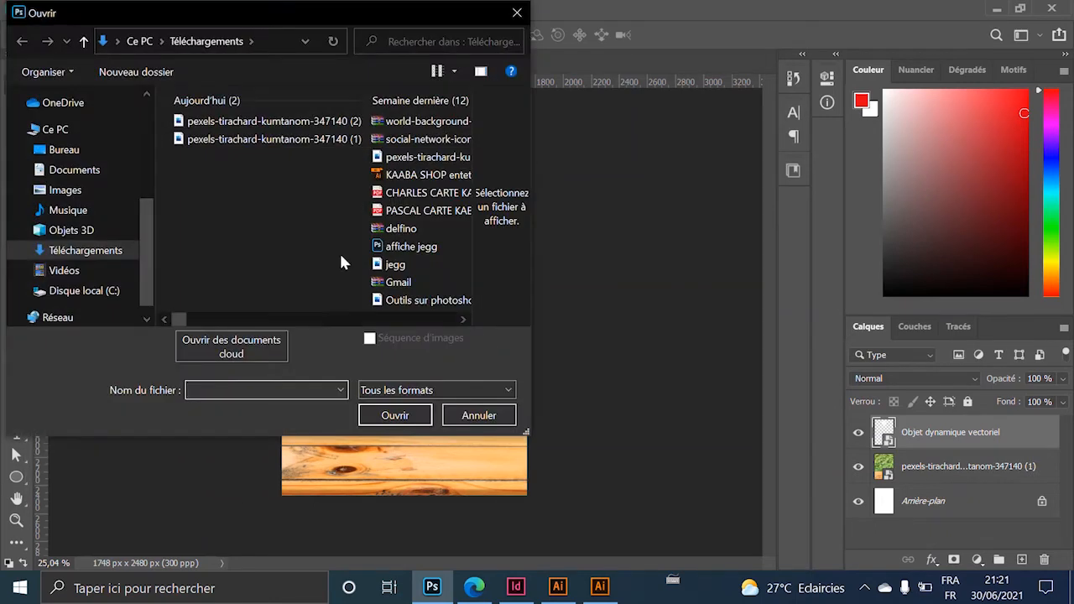
left_click(474, 414)
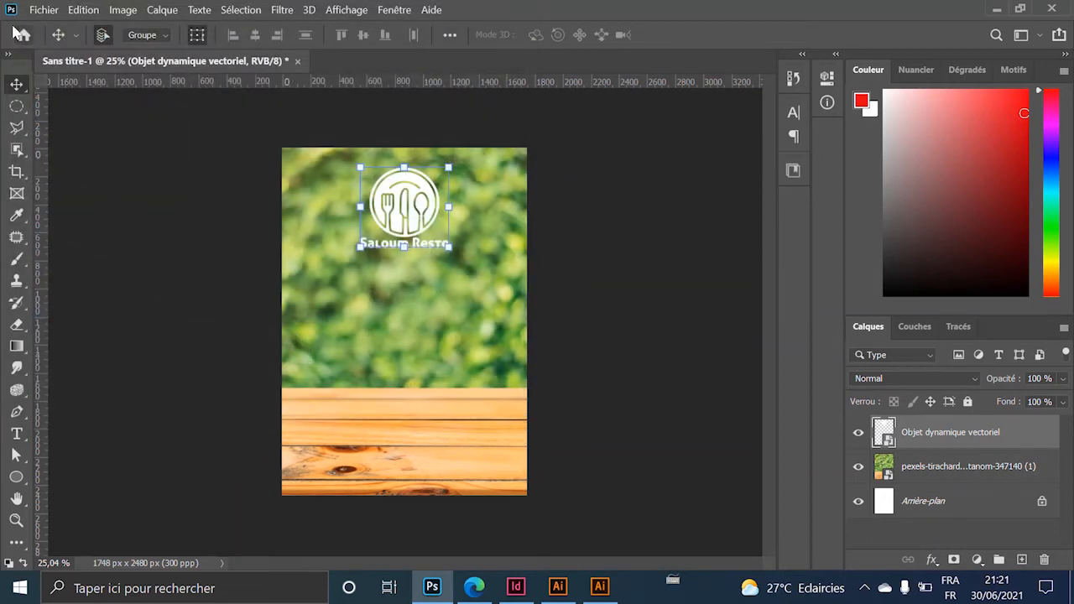
left_click(44, 10)
left_click(108, 45)
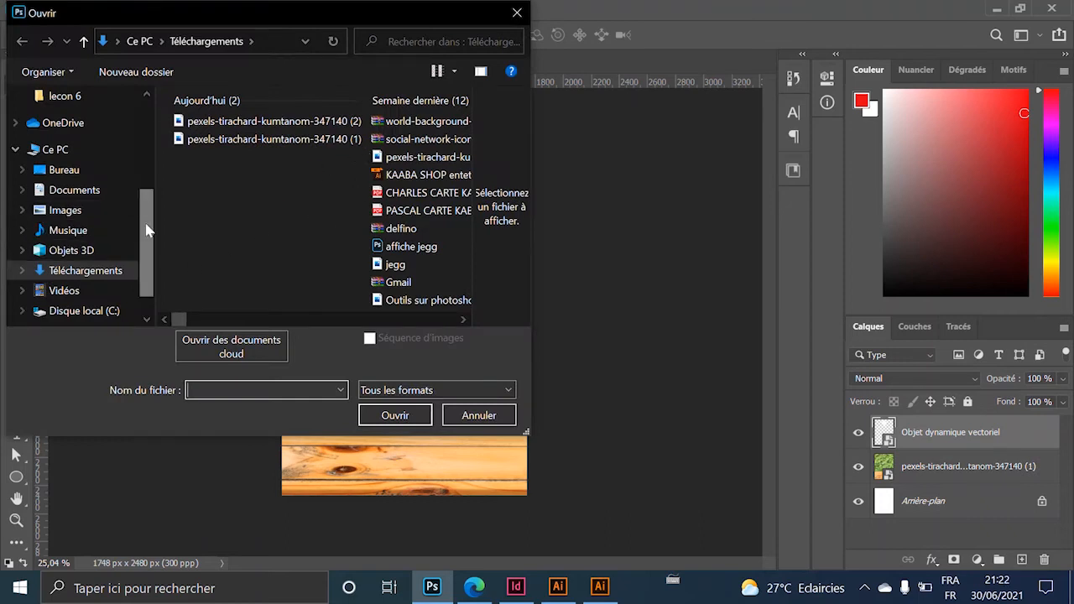
scroll(147, 231, "up", 3)
left_click(84, 215)
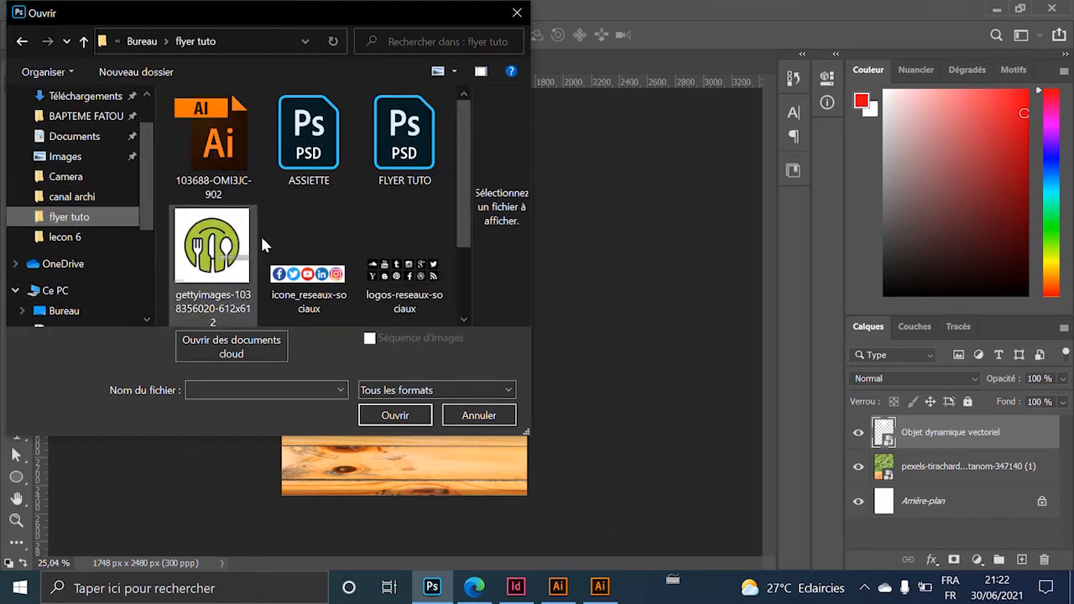
scroll(340, 205, "down", 2)
double_click(306, 290)
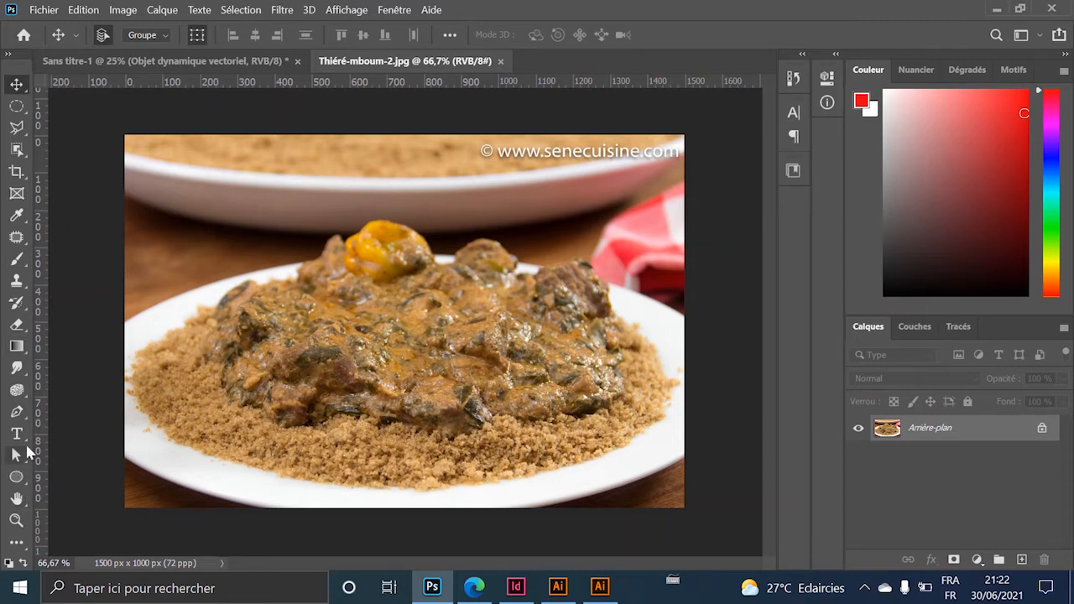
Start a Pen path along the couscous edge and around the bottom of the dish.
left_click(16, 411)
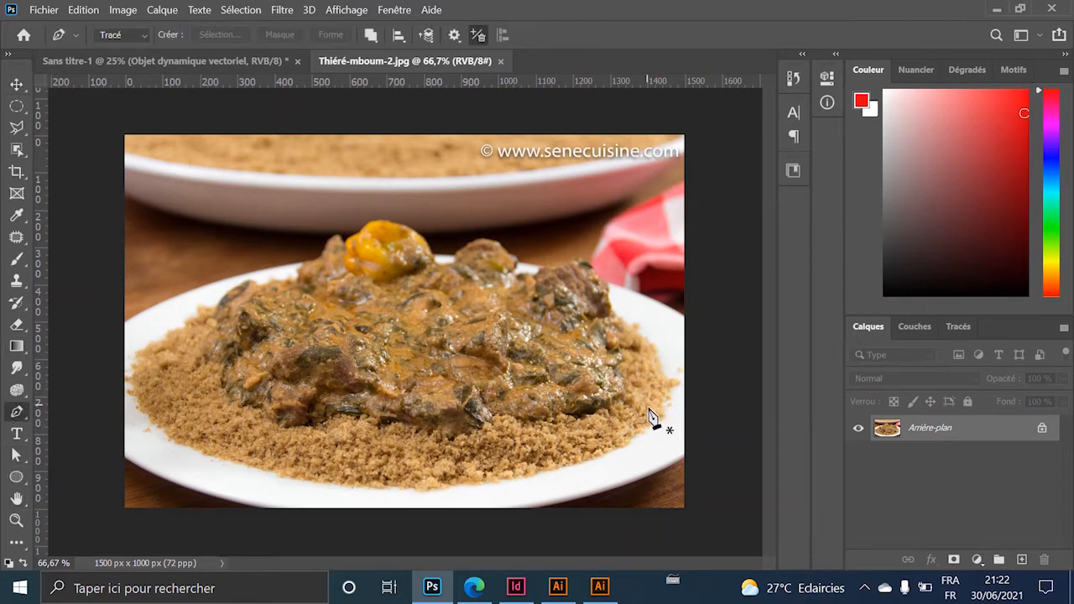
scroll(652, 417, "up", 5)
left_click_drag(654, 434, 297, 159)
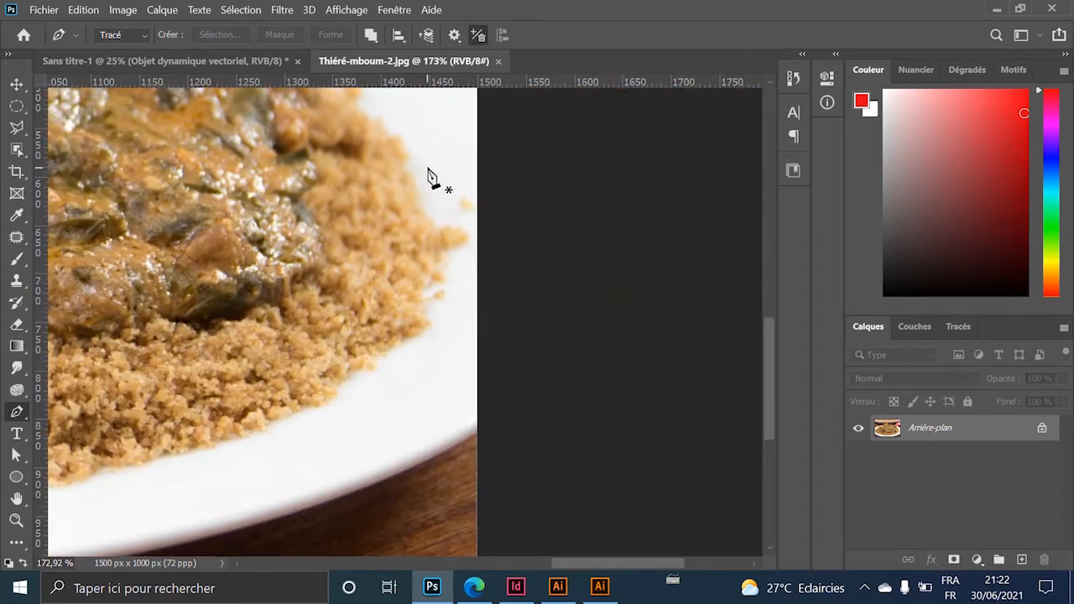
left_click(401, 158)
left_click_drag(429, 294, 406, 340)
left_click_drag(167, 445, 314, 311)
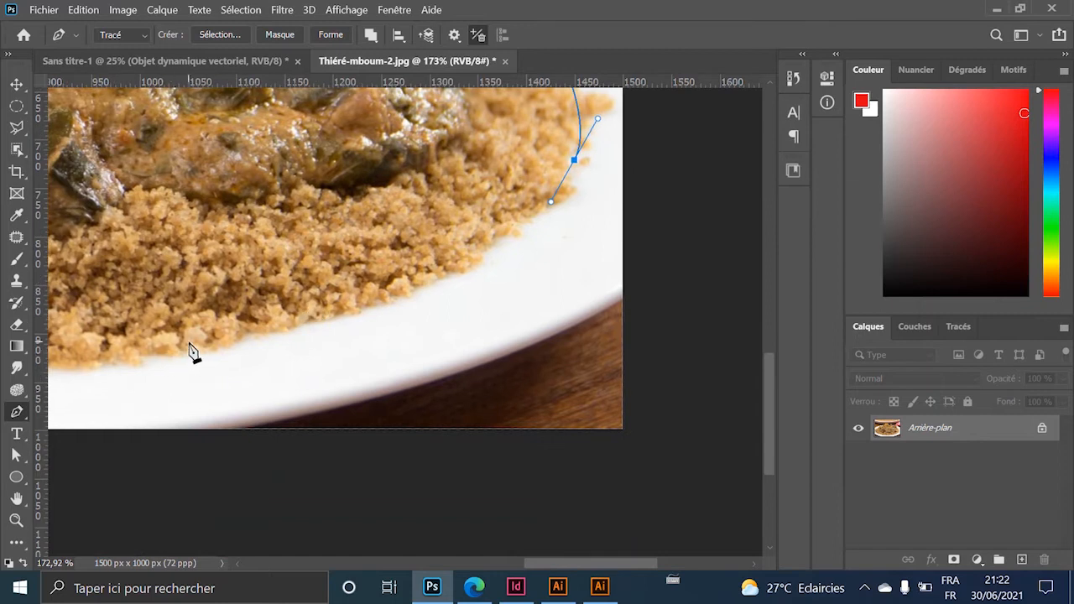
left_click_drag(189, 341, 158, 367)
scroll(192, 377, "down", 5)
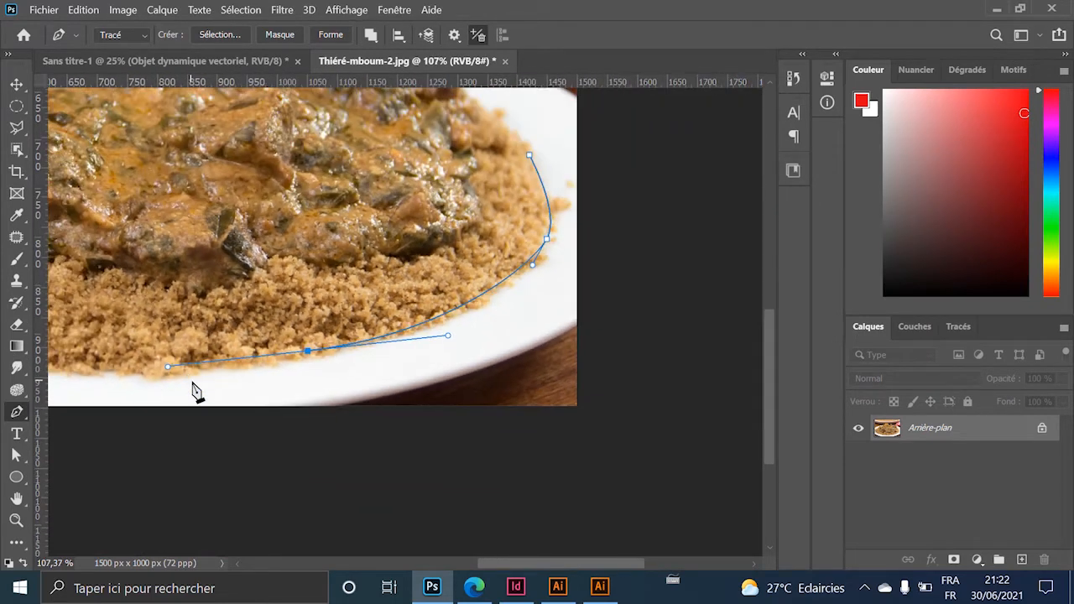
left_click_drag(119, 300, 428, 317)
left_click_drag(176, 353, 99, 332)
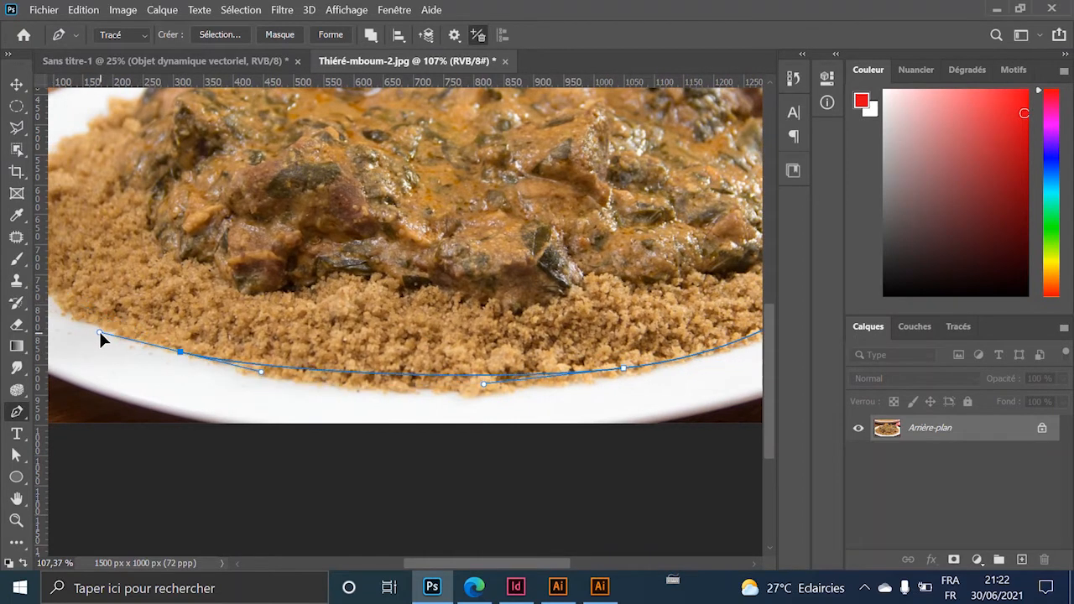
left_click_drag(125, 227, 343, 364)
left_click_drag(224, 350, 235, 279)
left_click_drag(319, 260, 364, 230)
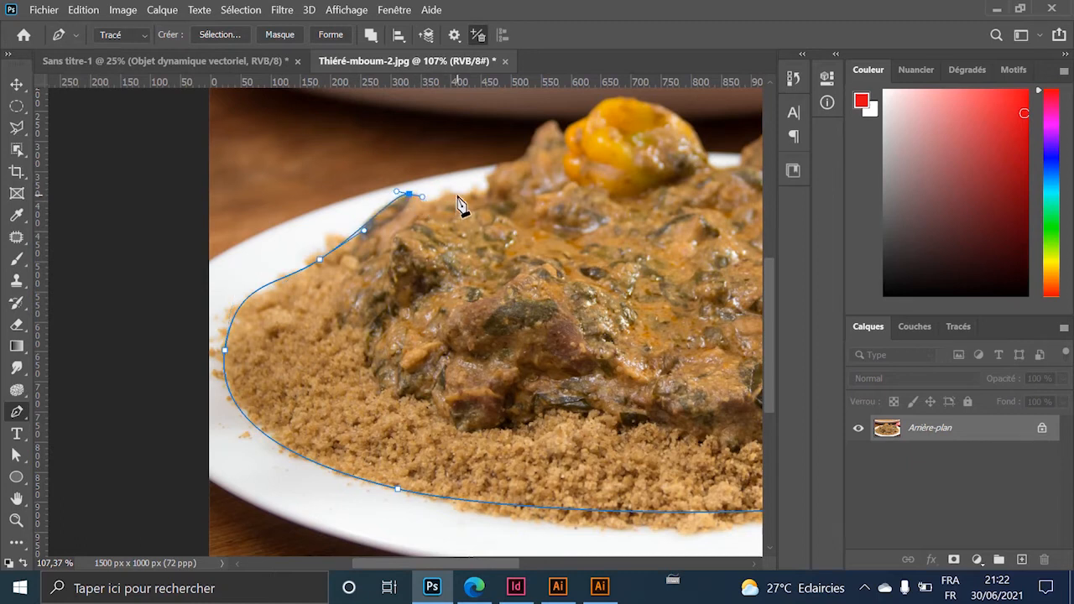
left_click_drag(491, 189, 492, 188)
Extend the outline up the couscous's left side and past the yellow pepper.
left_click_drag(550, 147, 377, 292)
scroll(340, 316, "up", 6)
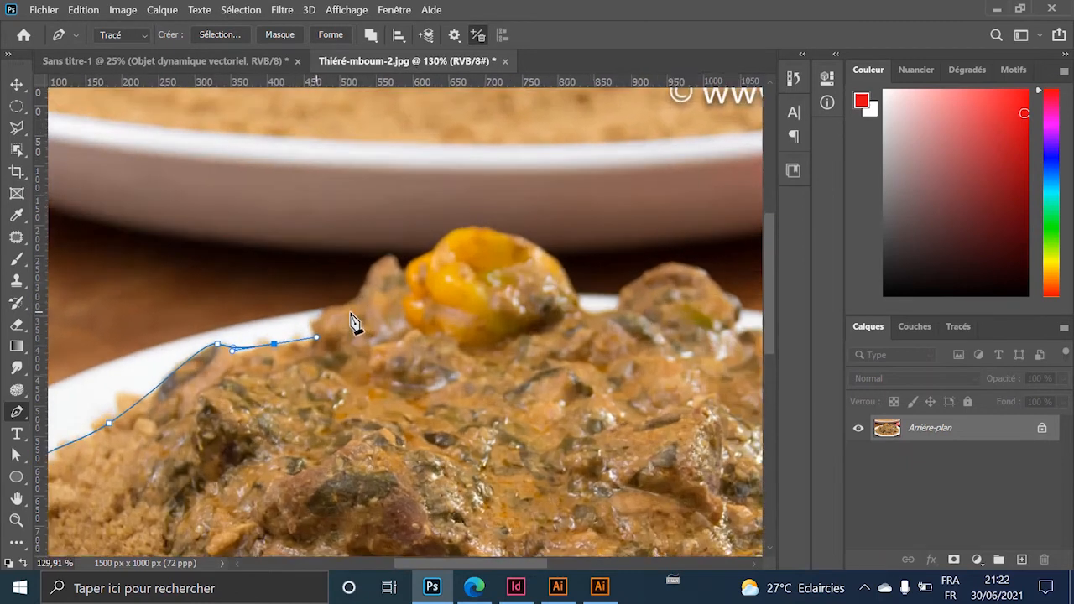
left_click_drag(316, 312, 327, 303)
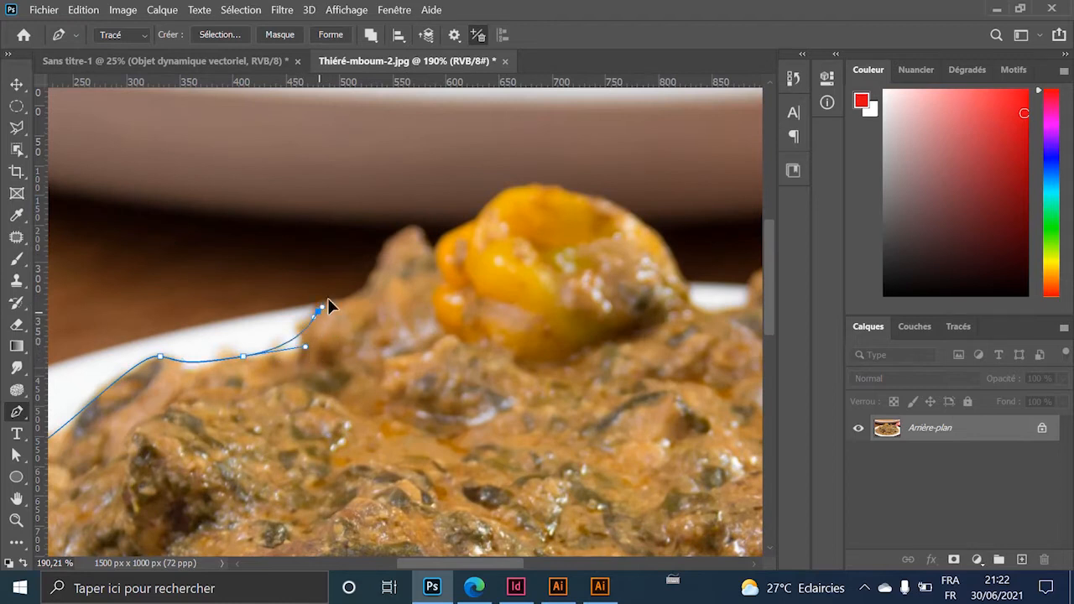
left_click_drag(380, 264, 391, 246)
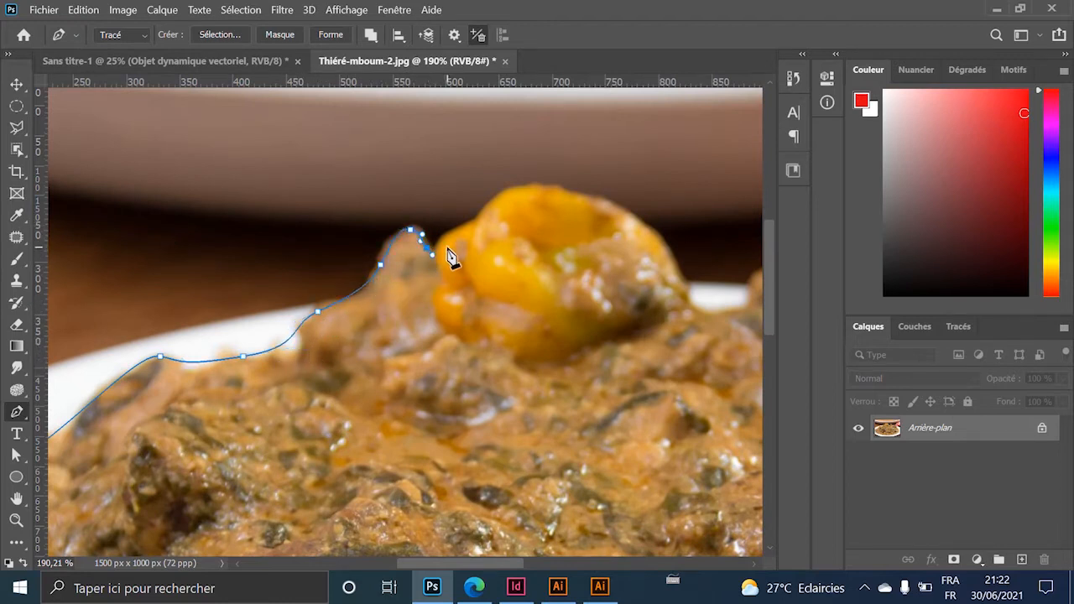
key("space")
left_click_drag(521, 204, 379, 288)
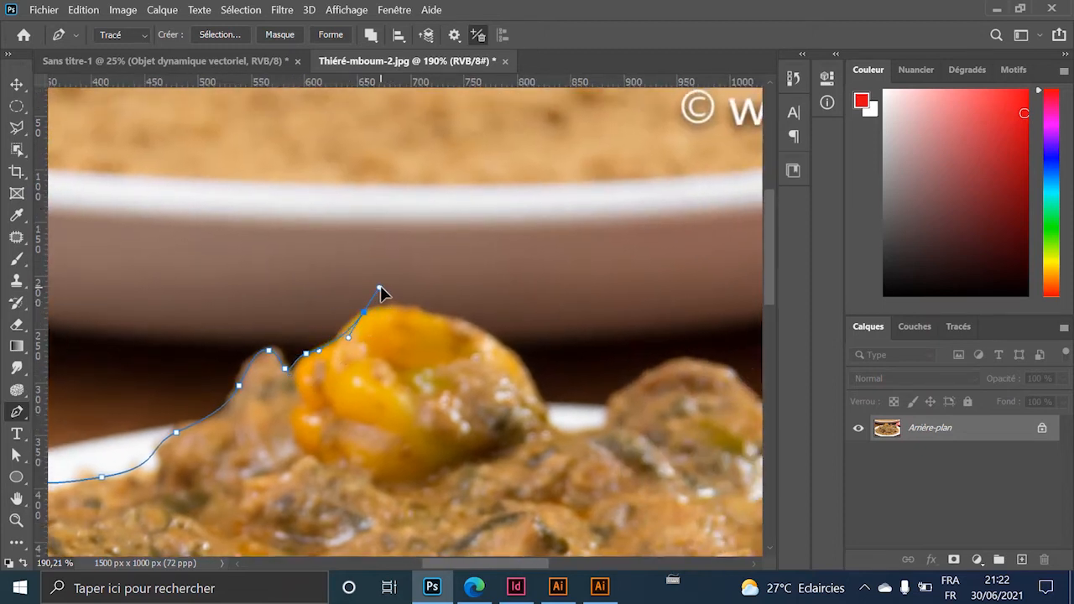
key("ctrl+z")
key("ctrl+z")
key("space")
left_click_drag(409, 313, 260, 215)
key("space")
left_click_drag(295, 298, 275, 237)
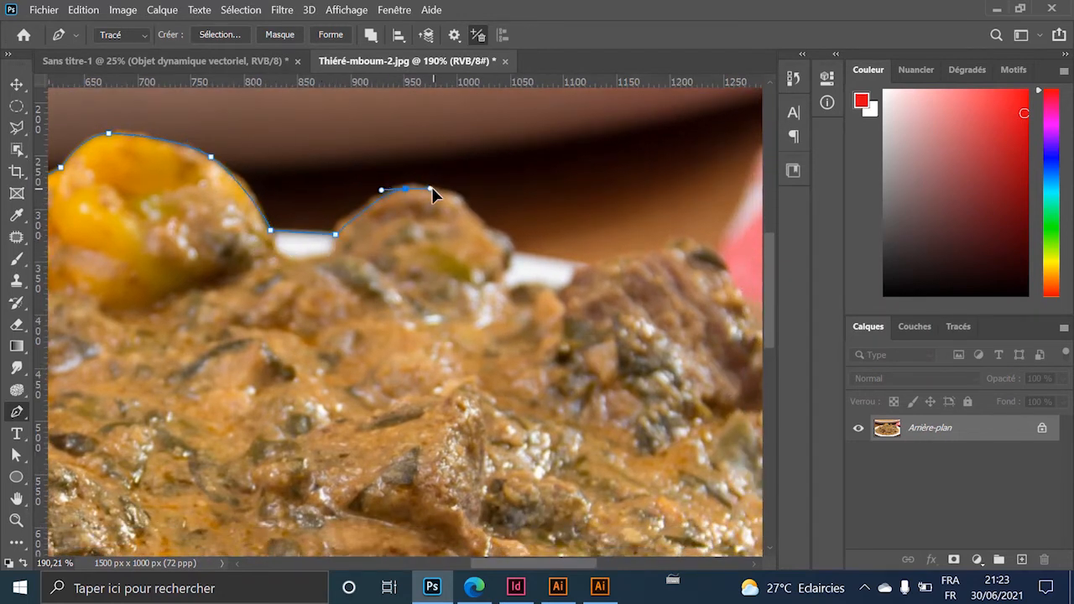
left_click_drag(432, 188, 433, 188)
Trace along the meat pieces and down the couscous's right edge to finish the outline.
key("space")
left_click_drag(567, 271, 406, 275)
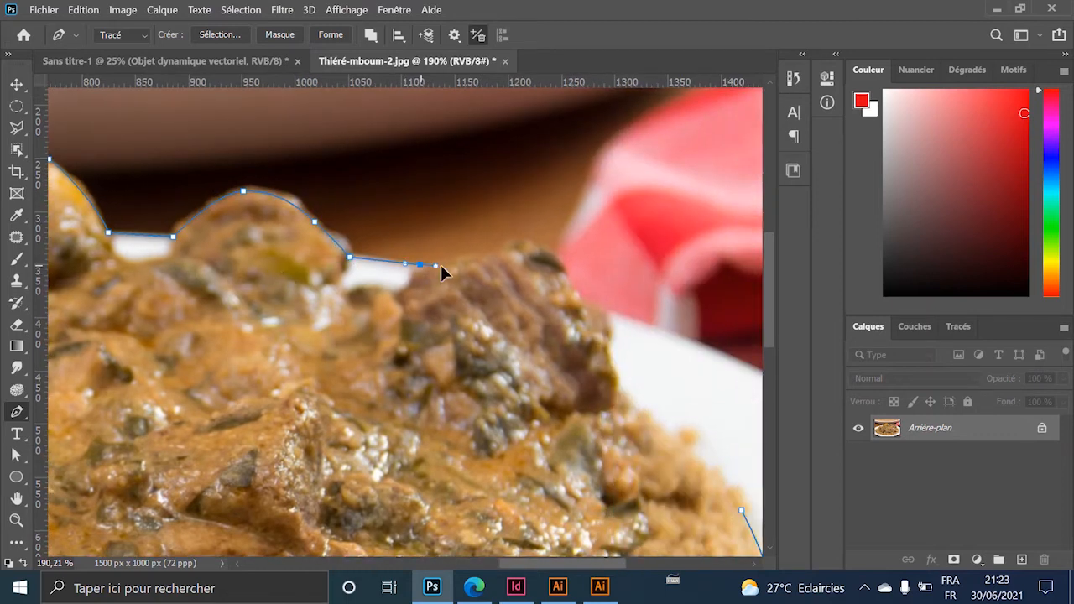
key("ctrl+z")
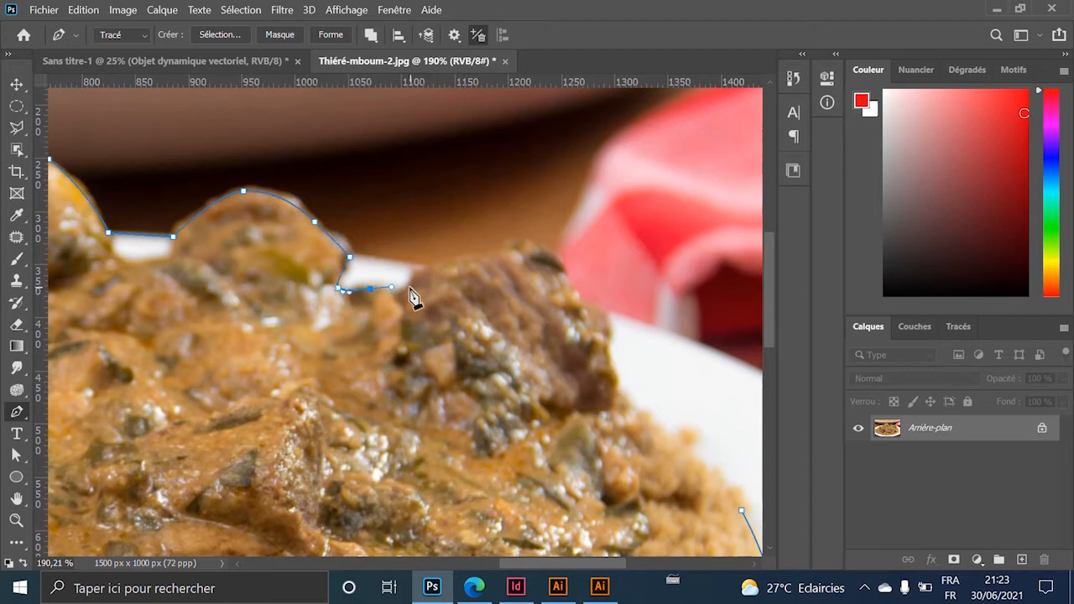
left_click_drag(407, 293, 428, 277)
left_click_drag(499, 253, 513, 245)
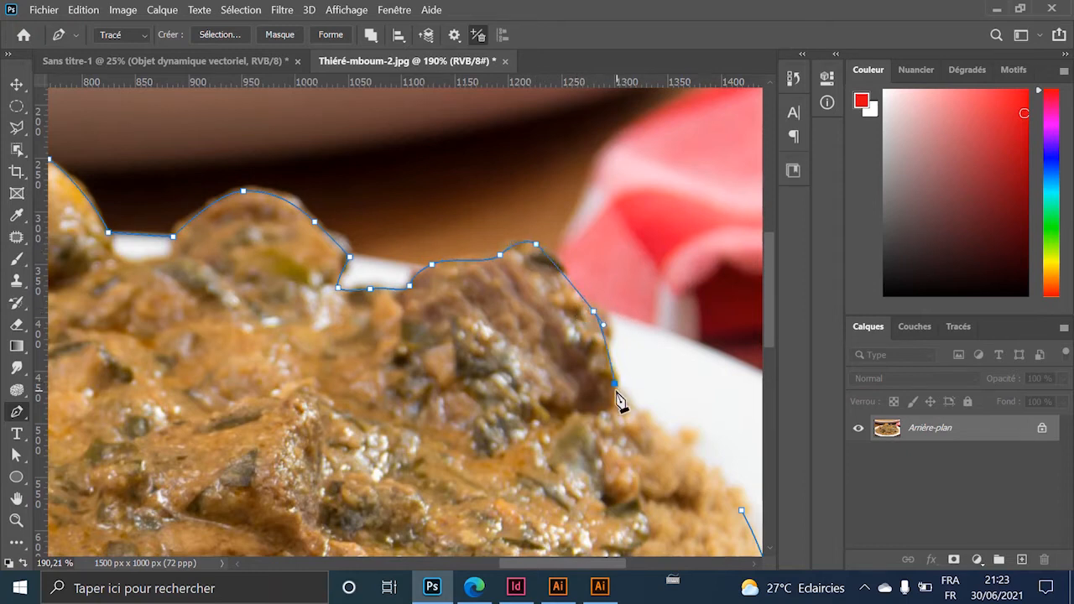
left_click_drag(541, 376, 448, 329)
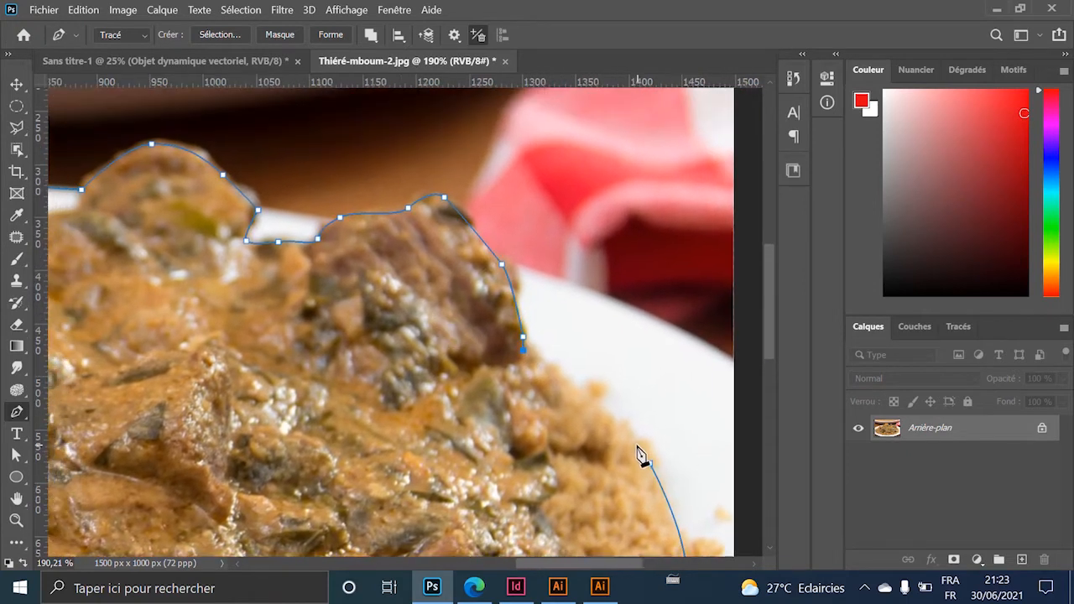
left_click_drag(635, 441, 655, 461)
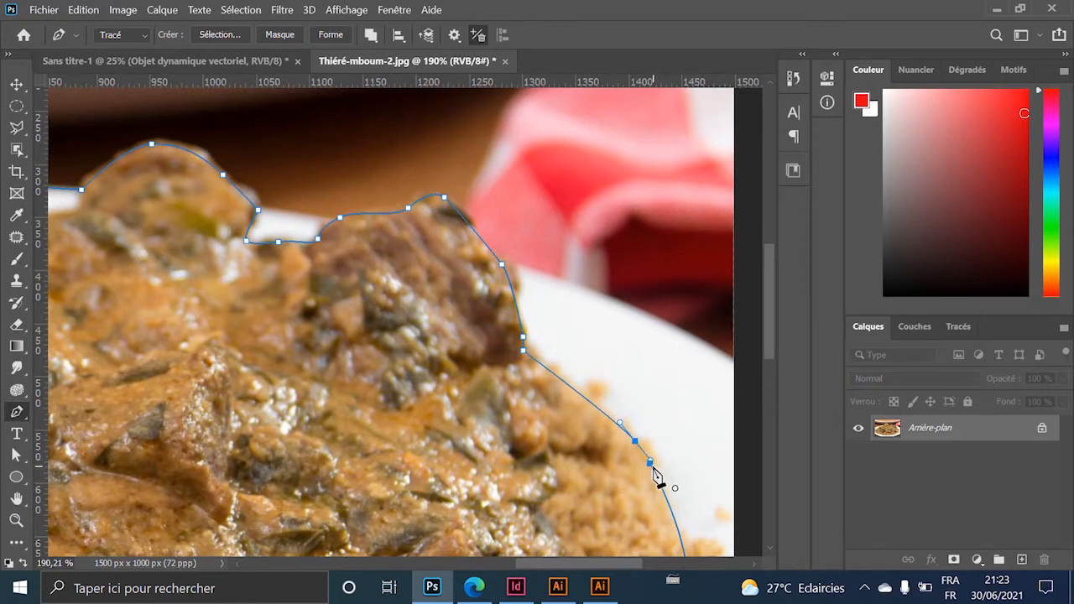
scroll(592, 482, "down", 5)
Convert the traced path into a selection feathered by 4 px.
right_click(453, 332)
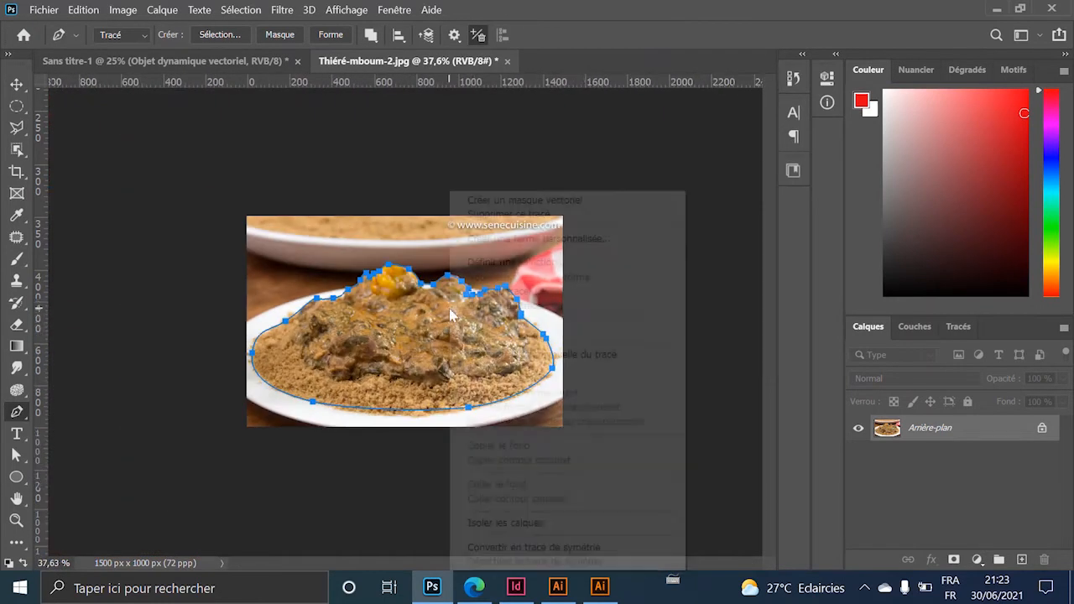
left_click(521, 262)
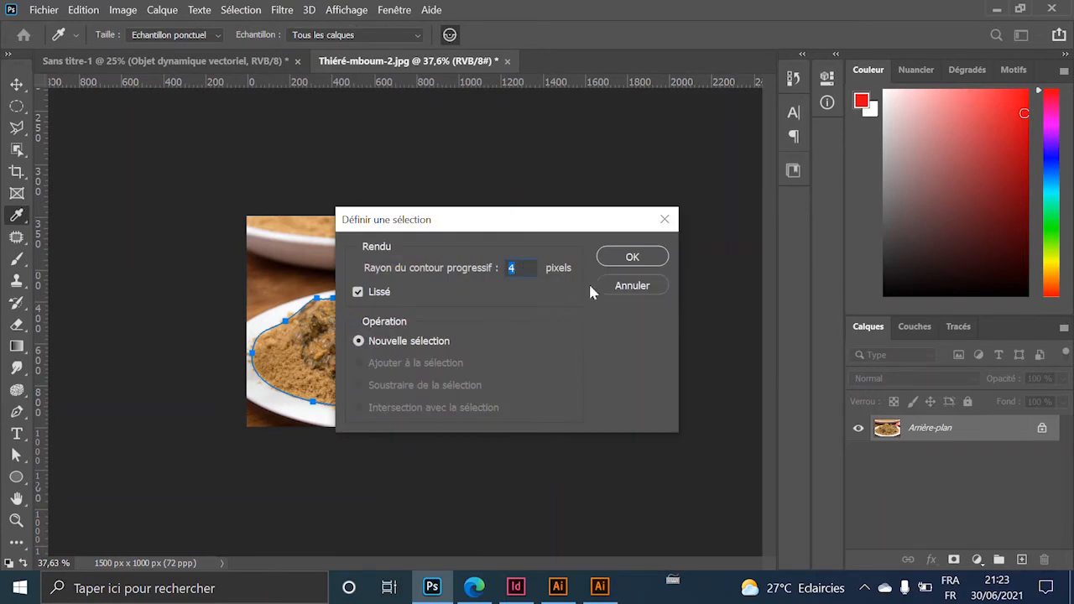
left_click(632, 258)
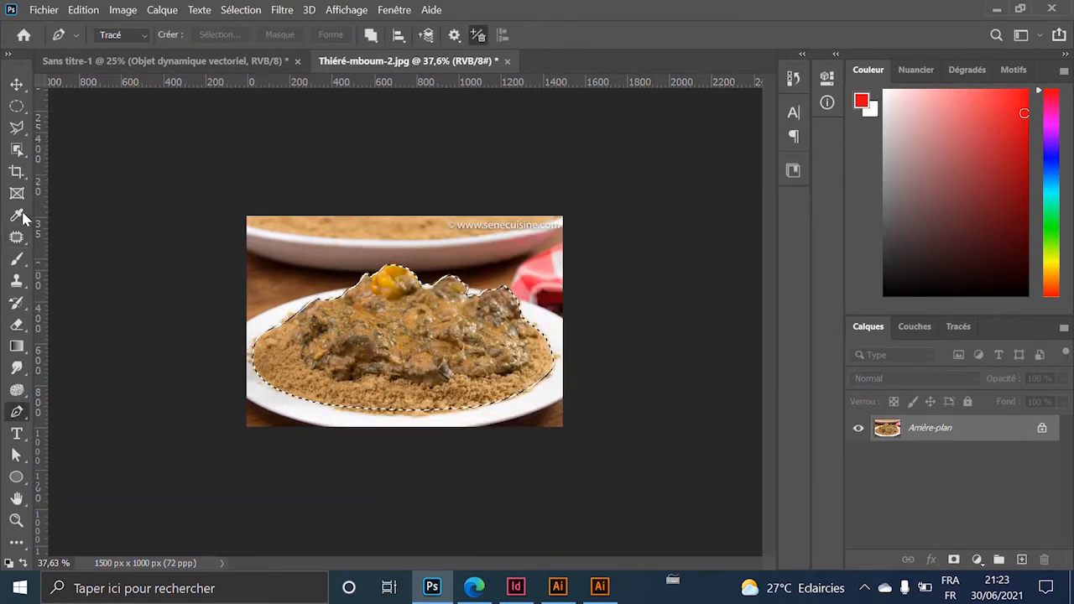
Drag the cut-out dish onto the flyer and place it on the wooden planks as Calque 1.
key("v")
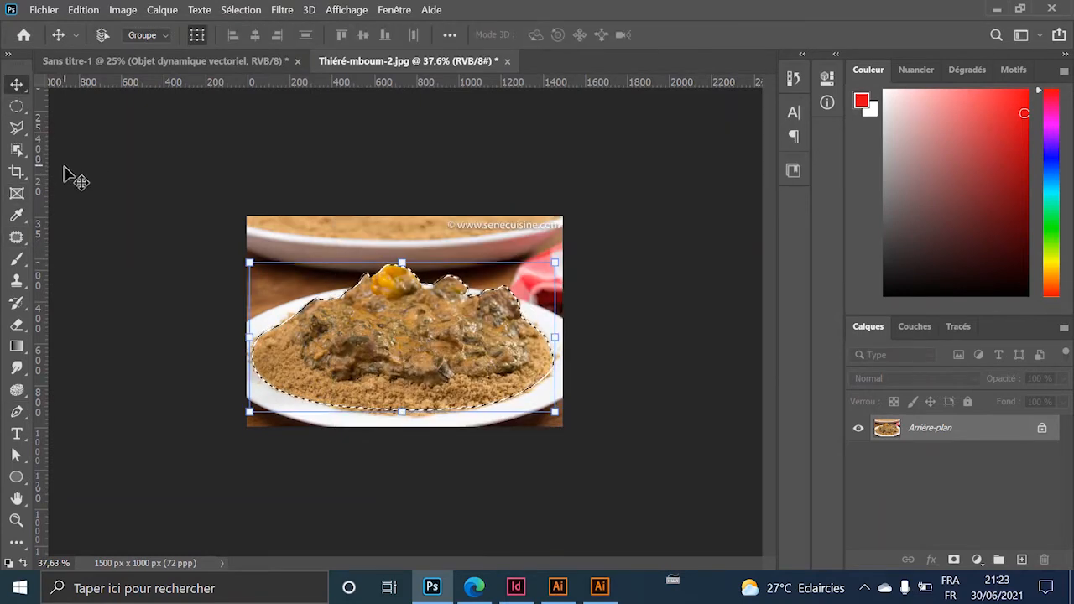
left_click(252, 62)
left_click_drag(202, 298, 480, 380)
left_click_drag(438, 317, 442, 388)
left_click(613, 395)
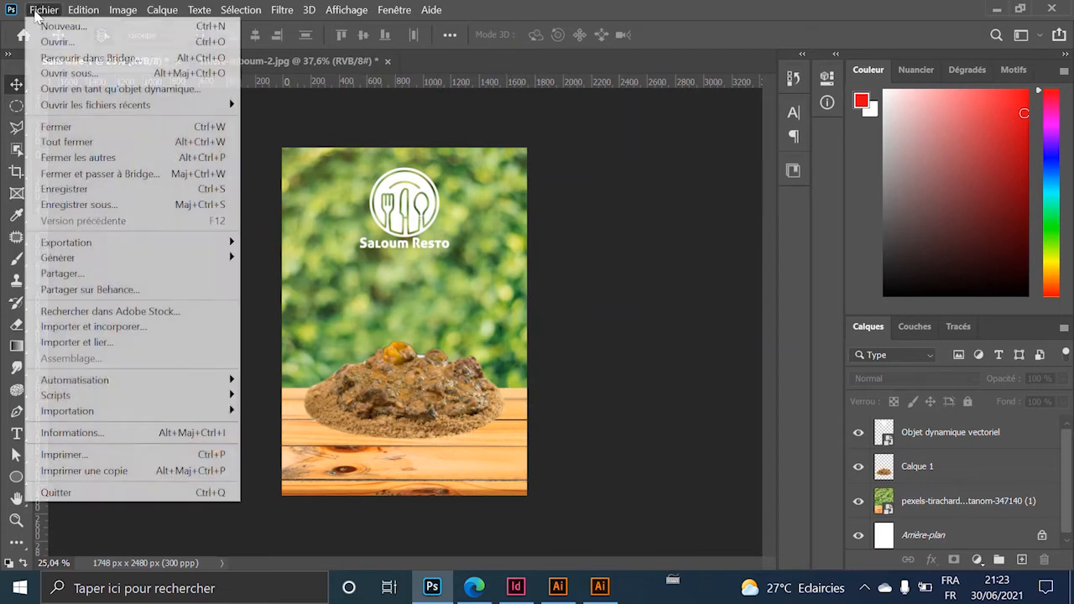
Open ASSIETTE.psd and drag its white plate layer into the Sans titre-1 flyer.
left_click(44, 10)
left_click(52, 42)
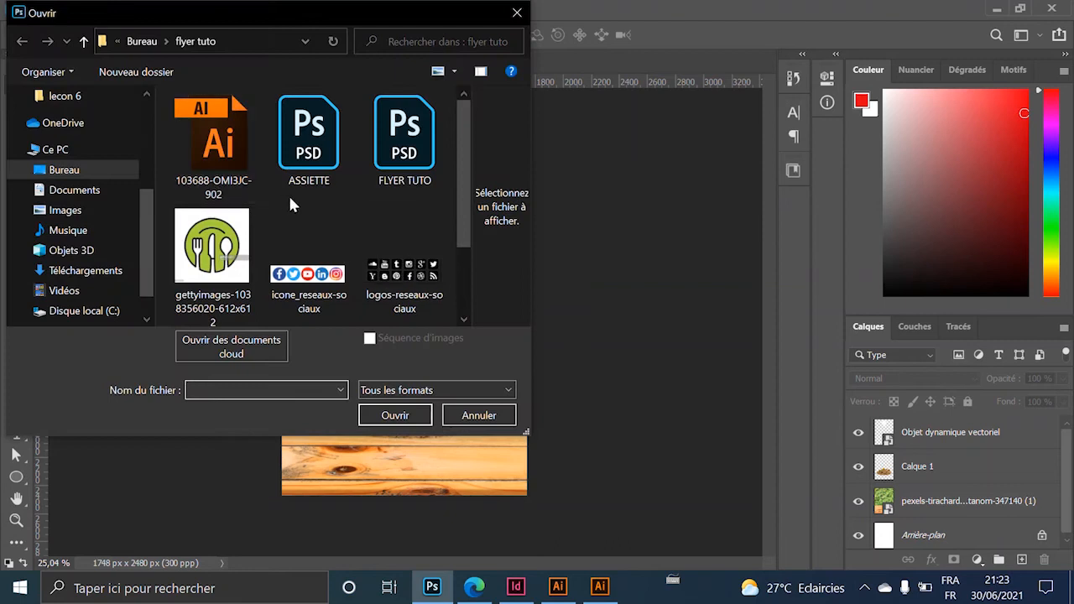
left_click(328, 164)
double_click(327, 164)
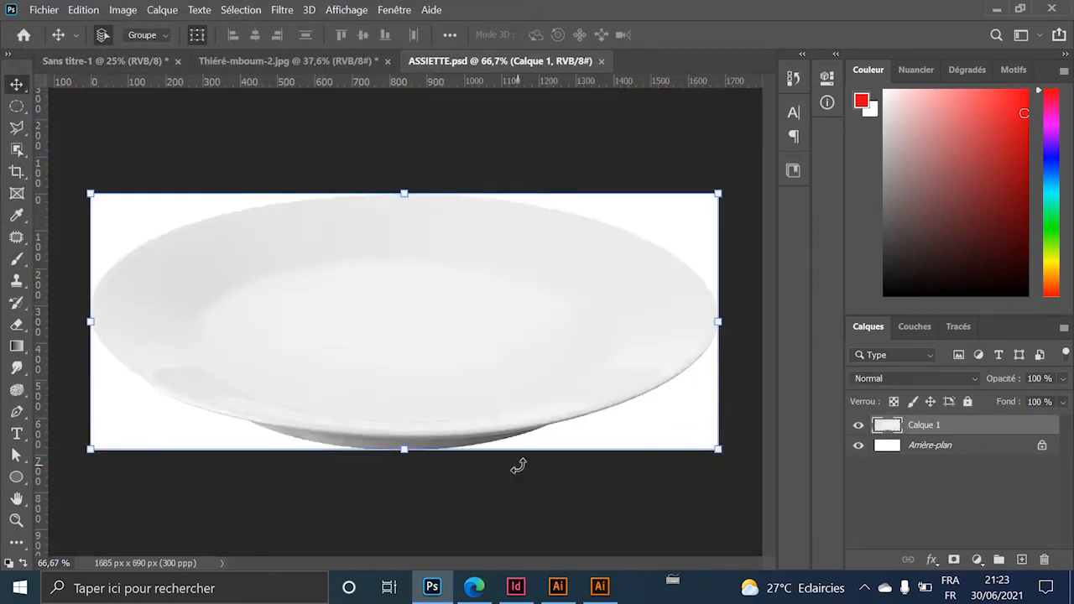
left_click_drag(517, 466, 443, 417)
Move the plate layer, Calque 2, beneath the food layer Calque 1.
scroll(467, 424, "up", 5)
left_click(526, 438)
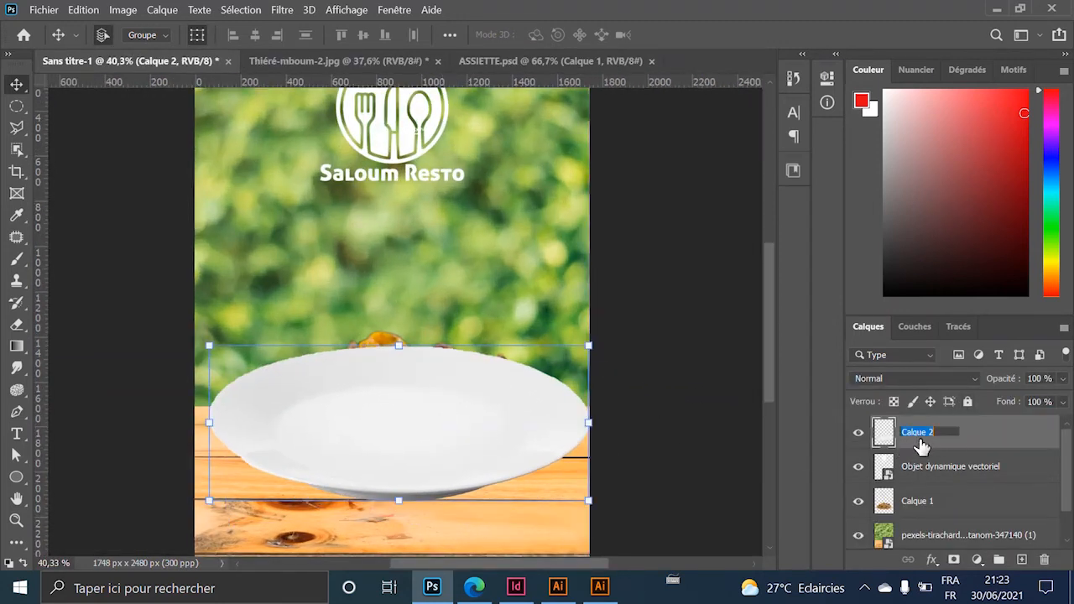
left_click_drag(974, 437, 960, 517)
scroll(552, 324, "down", 2)
Align the thiéré mound onto the plate and shift both slightly left on the planks.
left_click_drag(444, 399, 446, 381)
scroll(494, 399, "down", 3)
left_click(582, 360)
scroll(527, 433, "up", 3)
scroll(415, 395, "up", 2)
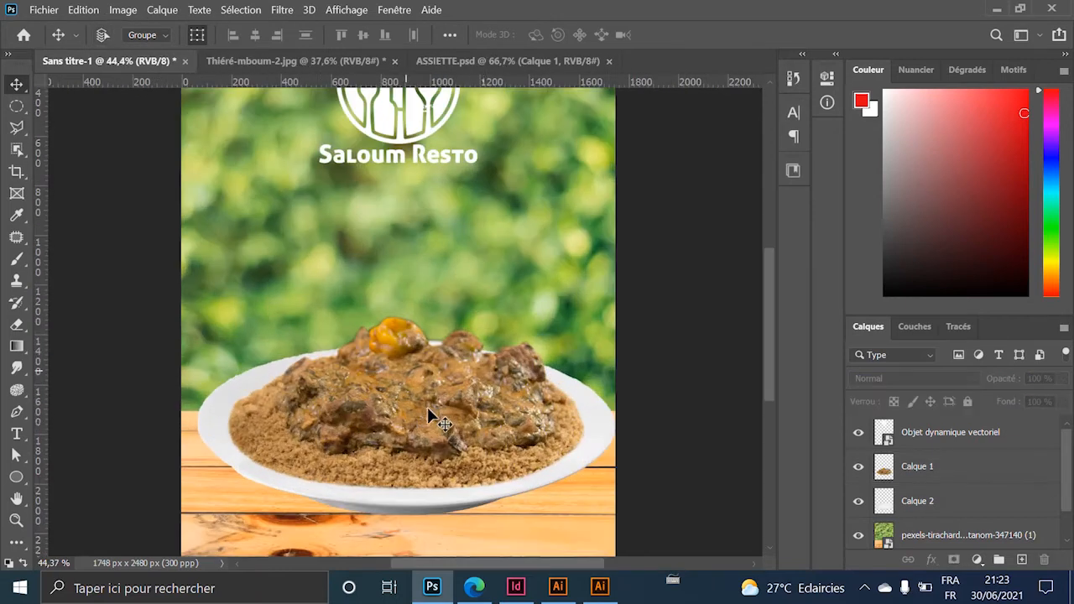
left_click(496, 435)
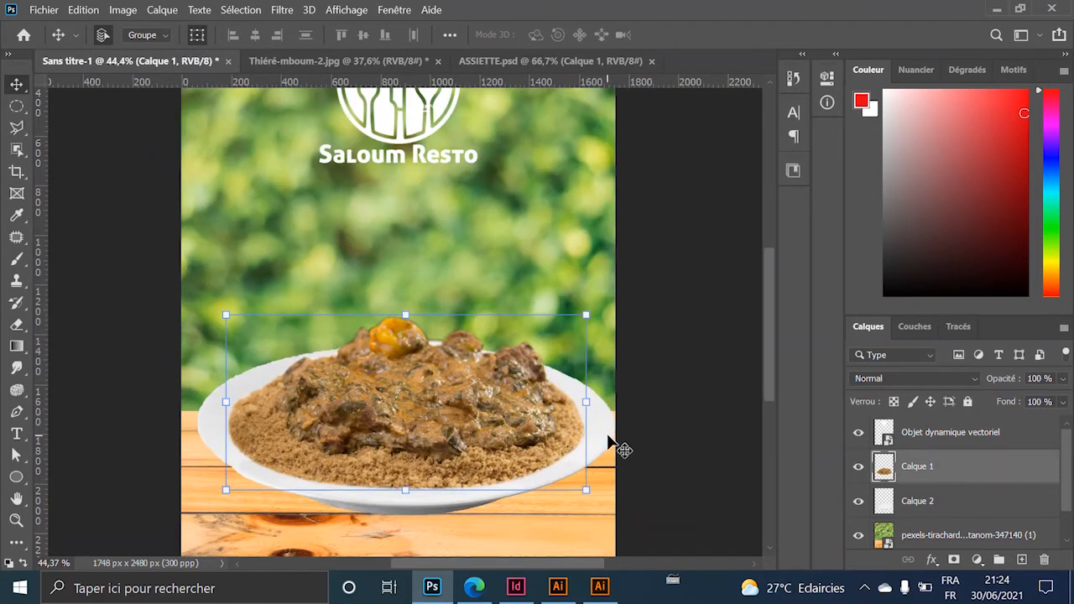
left_click(610, 438, "shift")
scroll(577, 475, "down", 2)
left_click_drag(471, 432, 465, 432)
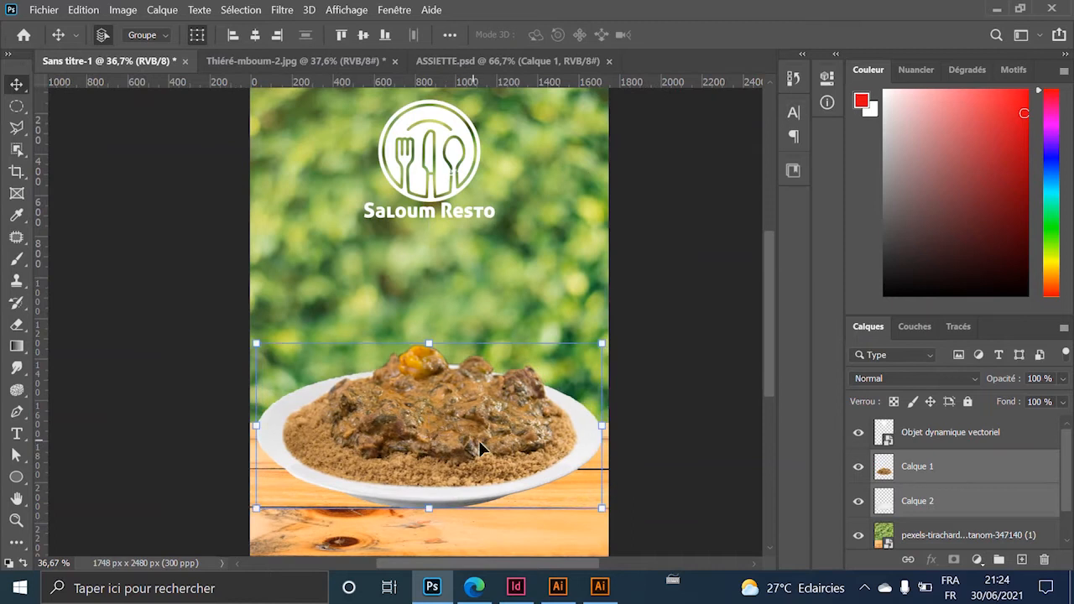
left_click(699, 439)
scroll(515, 458, "down", 2)
left_click(386, 379)
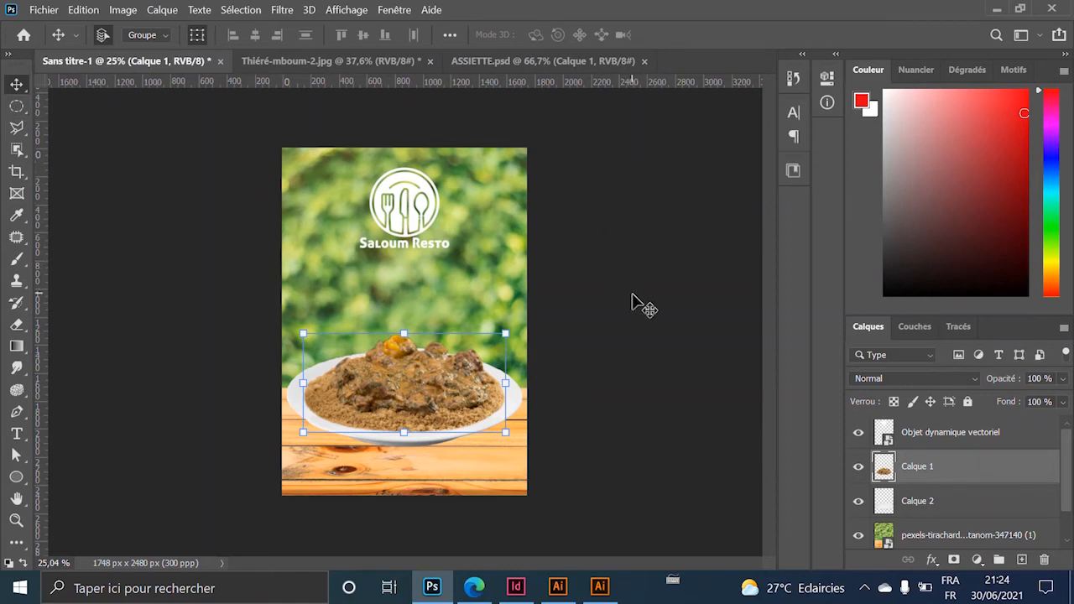
On a new layer, draw a feathered ellipse over the plate's base and fill it black.
left_click(17, 113)
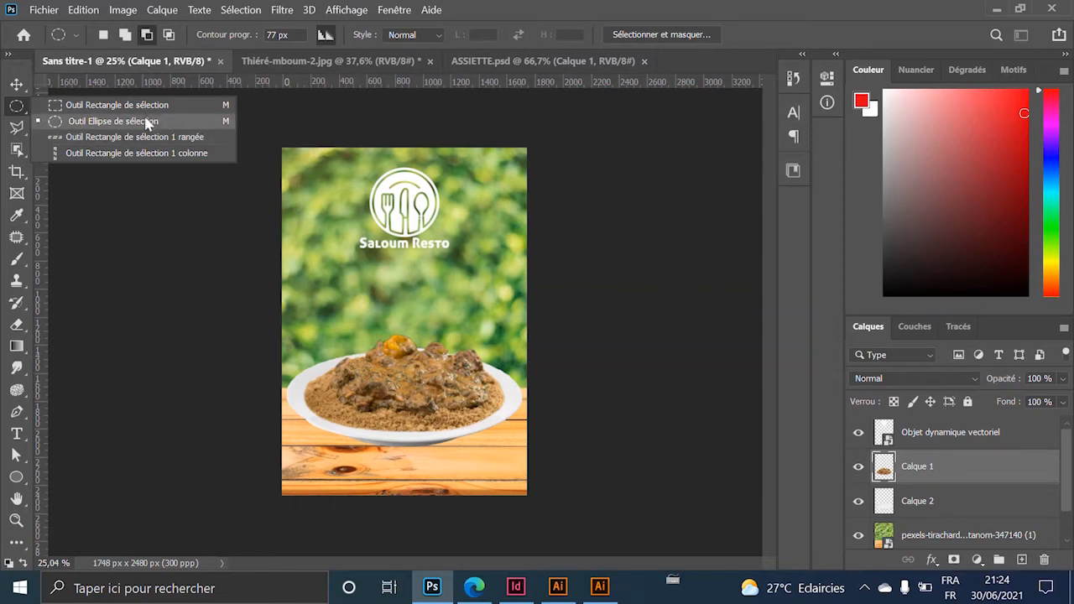
left_click(105, 132)
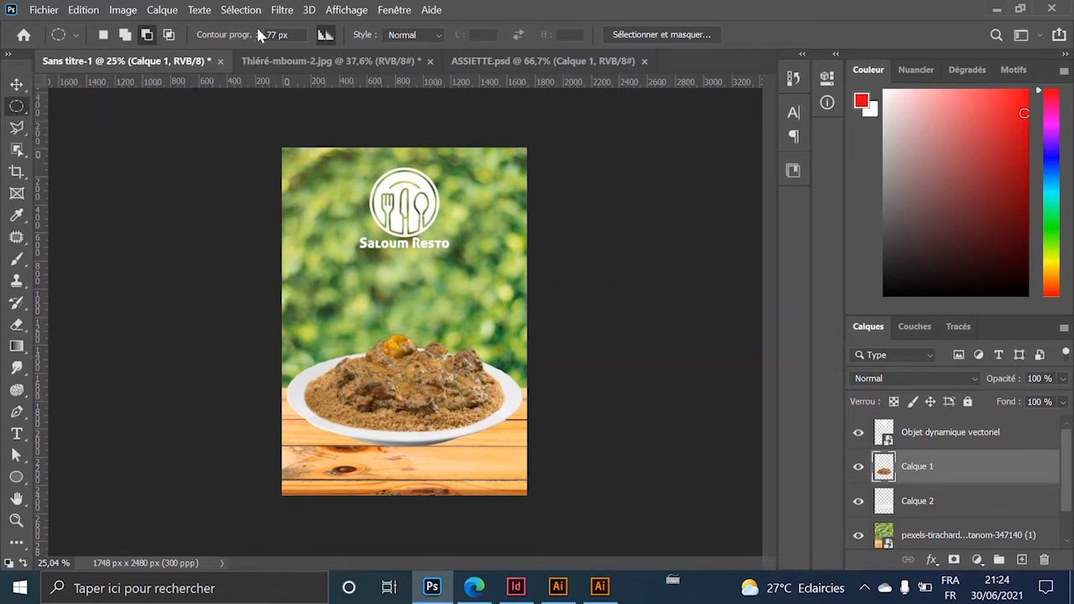
left_click(1022, 560)
left_click_drag(308, 387, 516, 451)
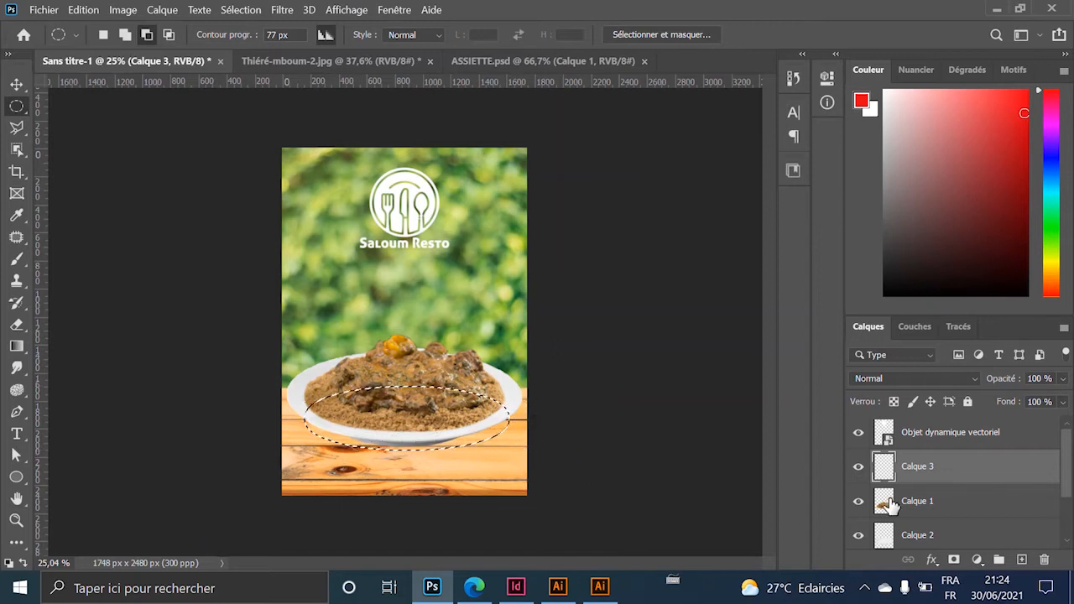
right_click(391, 408)
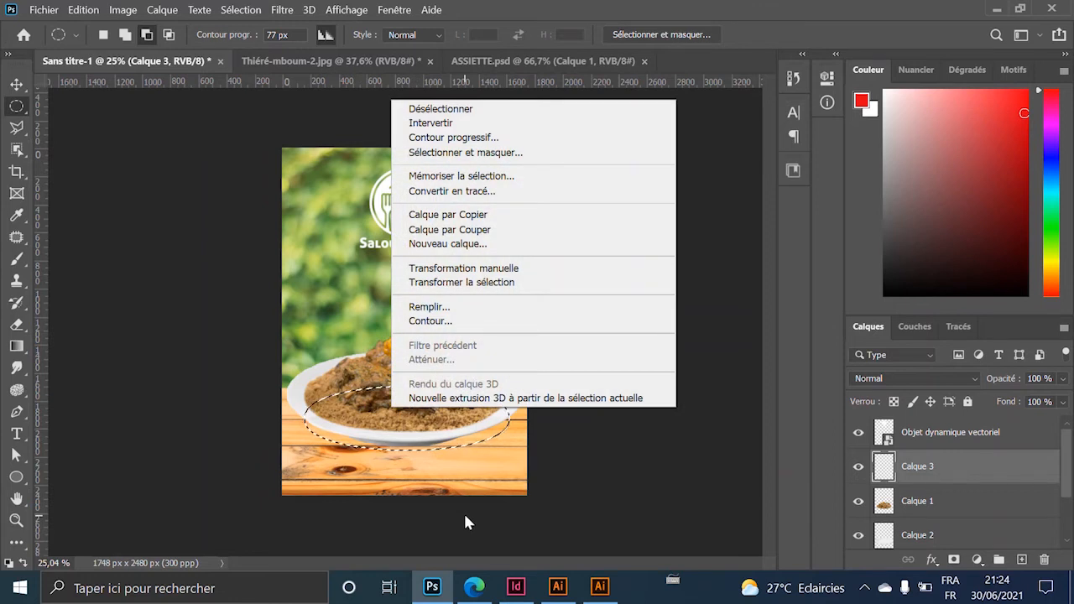
left_click(466, 311)
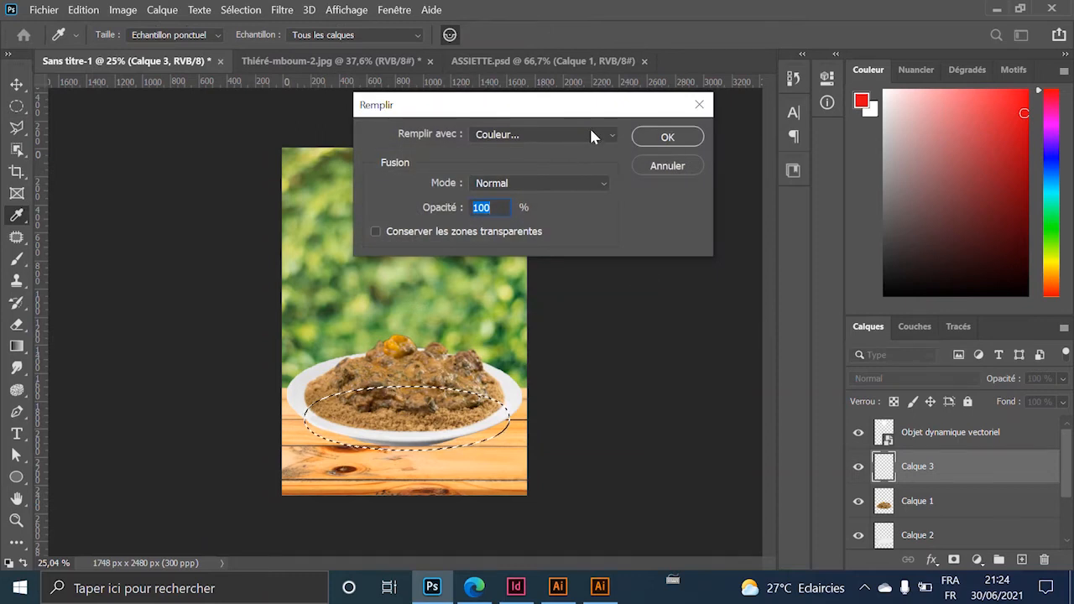
left_click(664, 137)
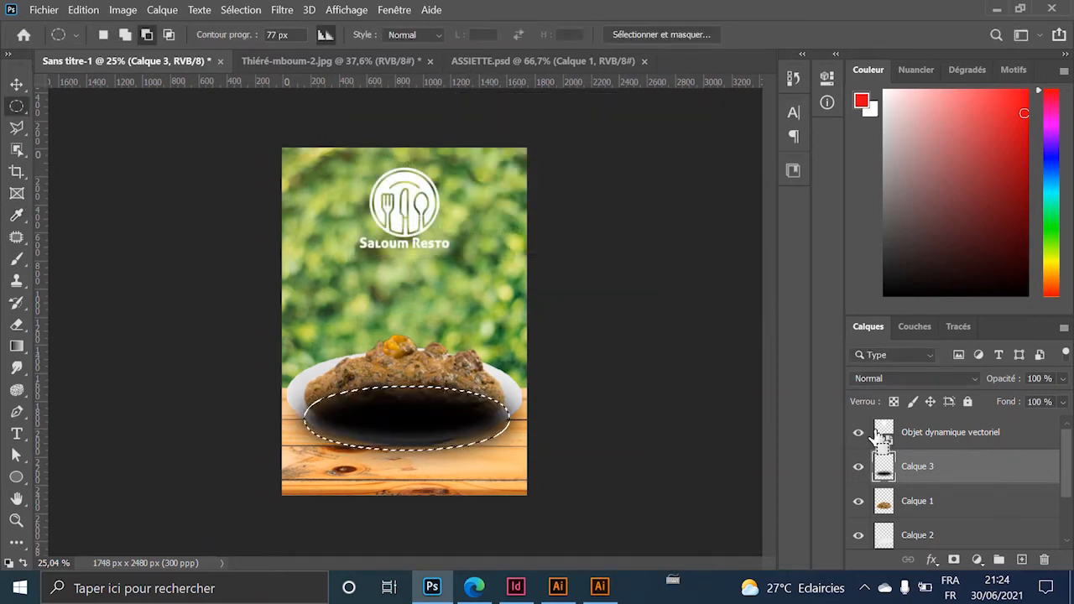
key("ctrl+d")
Flatten the black ellipse and move its layer beneath the plate, shifting it slightly right.
left_click(16, 84)
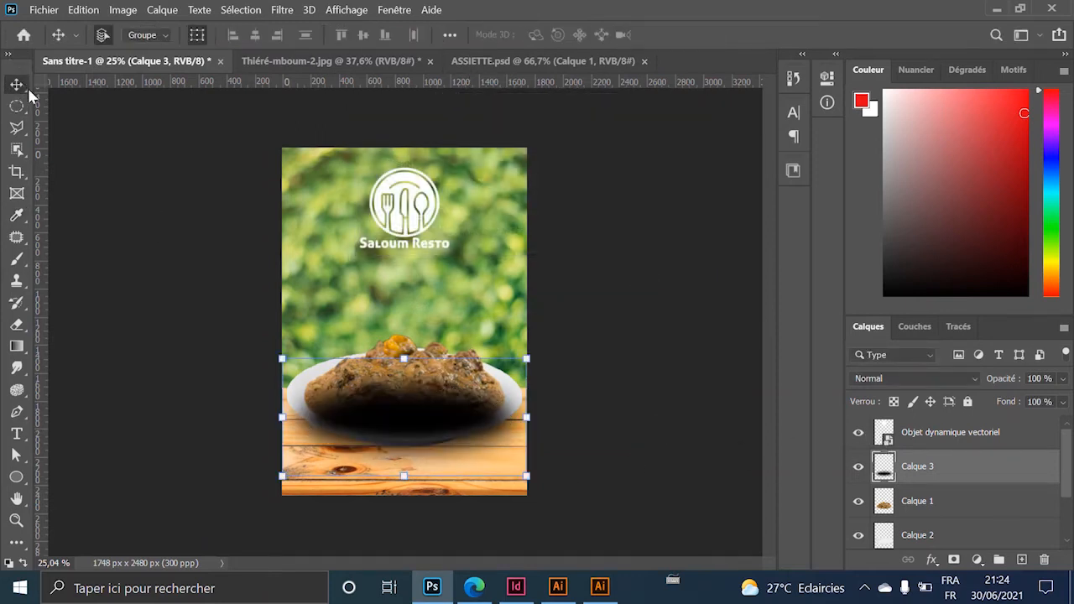
left_click_drag(401, 358, 403, 384)
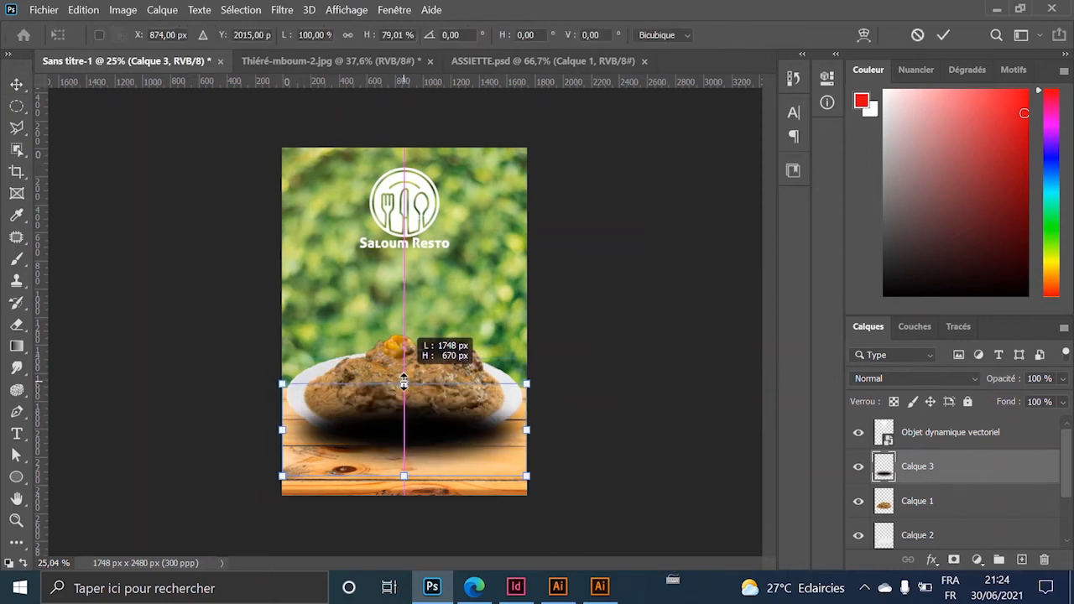
mouse_move(396, 469)
left_mouse_down()
mouse_move(405, 476)
mouse_move(405, 420)
mouse_move(404, 463)
left_mouse_up()
key("Return")
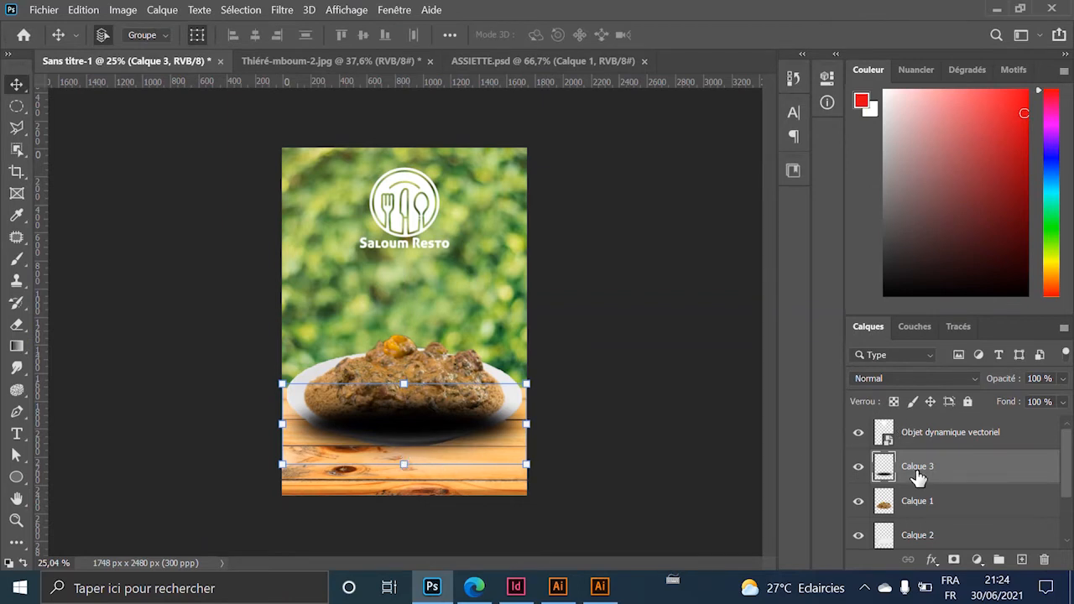
left_click_drag(919, 476, 907, 513)
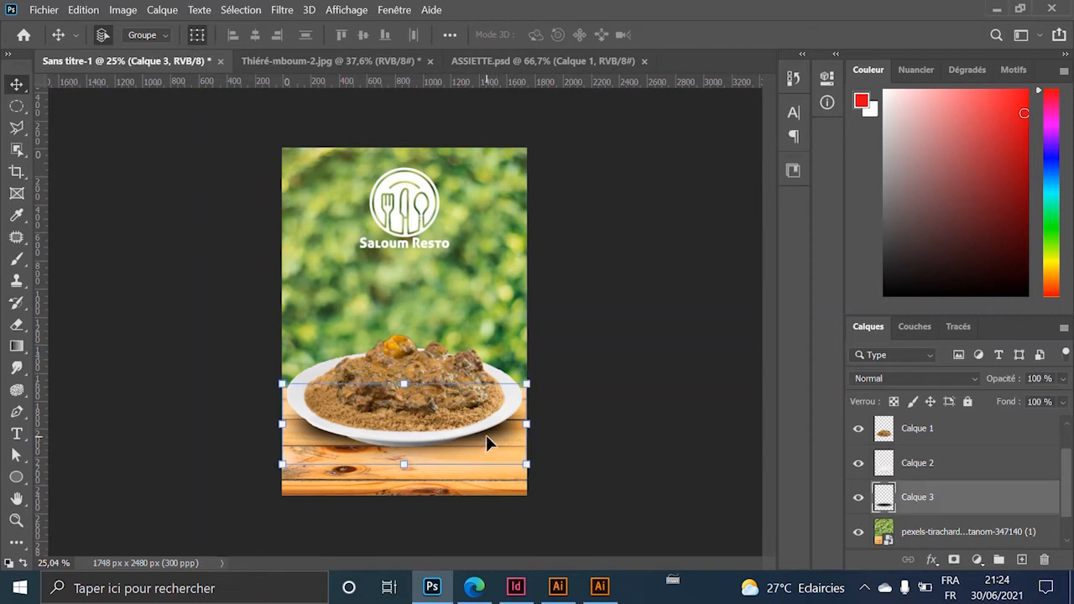
left_click_drag(487, 436, 507, 435)
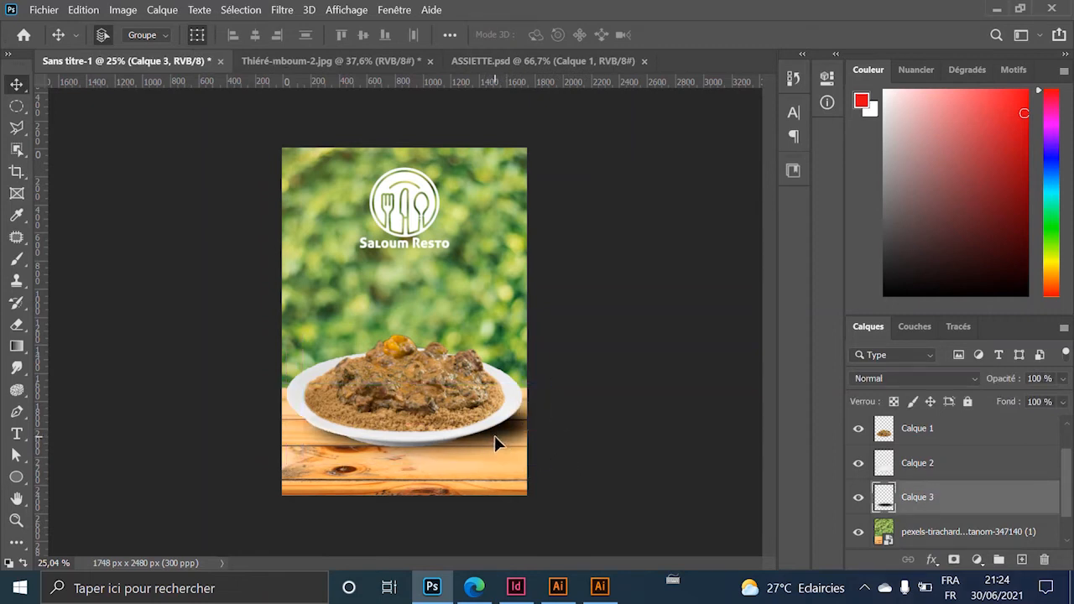
Lower the shadow layer's opacity to 68%.
left_click(622, 467)
left_click(510, 429)
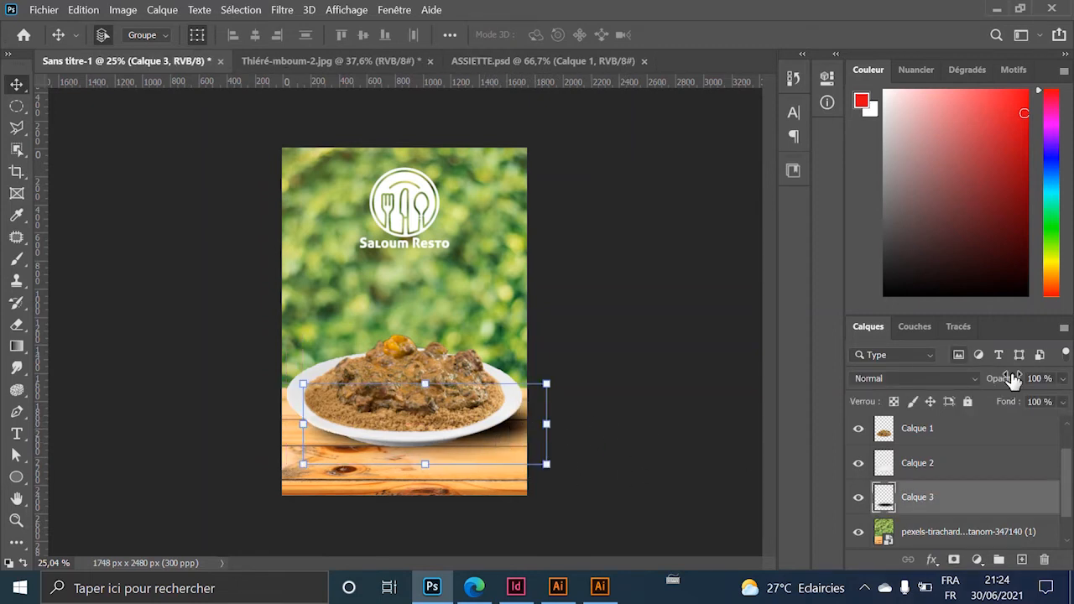
left_click(1062, 379)
left_click_drag(1045, 398, 1039, 400)
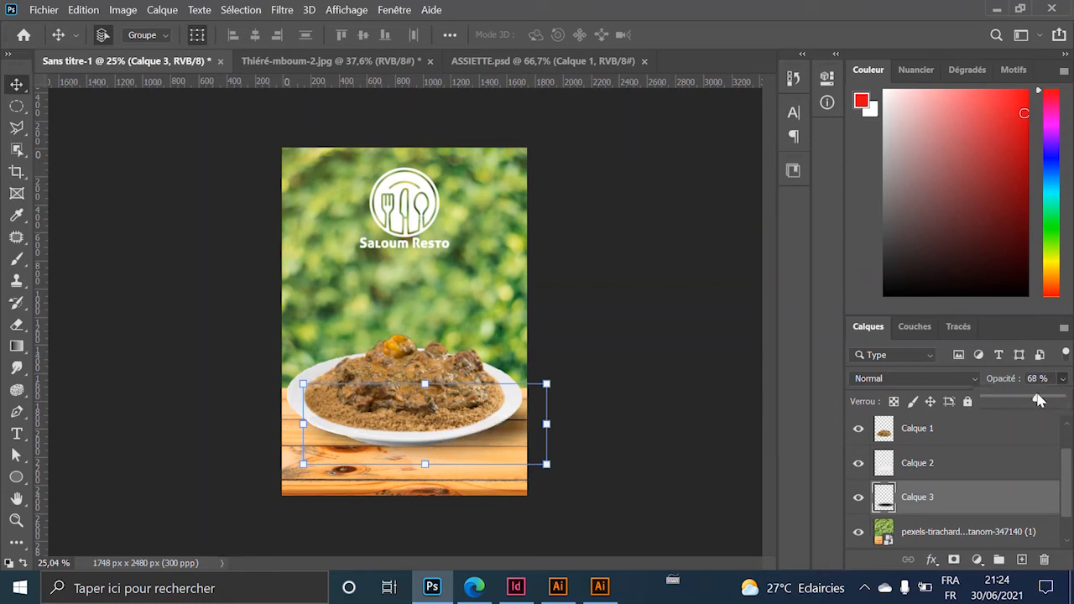
left_click(579, 453)
scroll(588, 372, "down", 2)
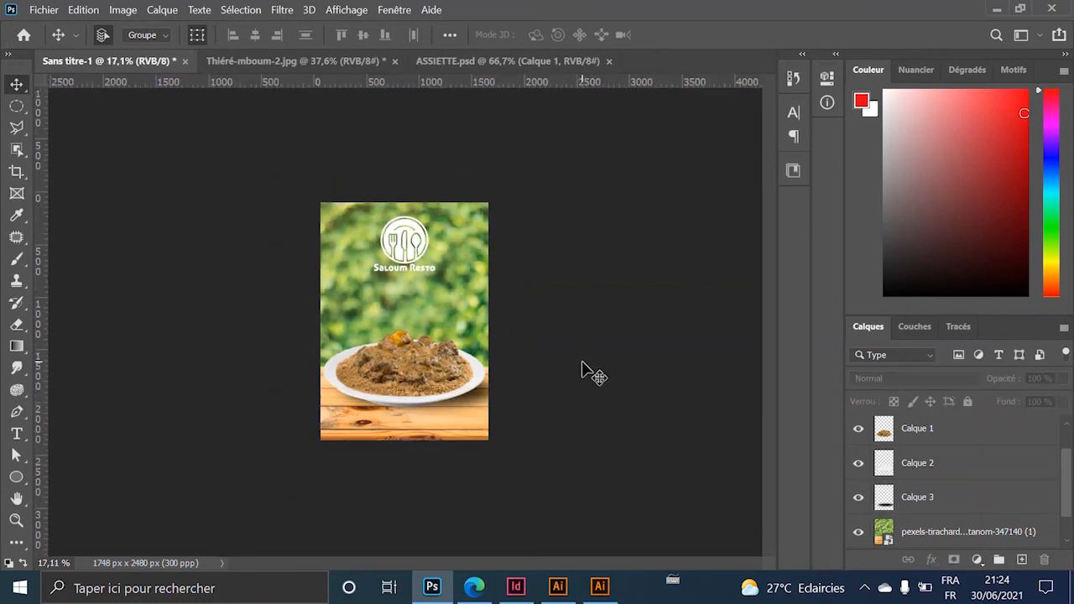
Reposition the plate shadow further right so it sits beneath the plate's rim.
scroll(475, 396, "up", 3)
scroll(503, 495, "up", 1)
scroll(513, 498, "down", 2)
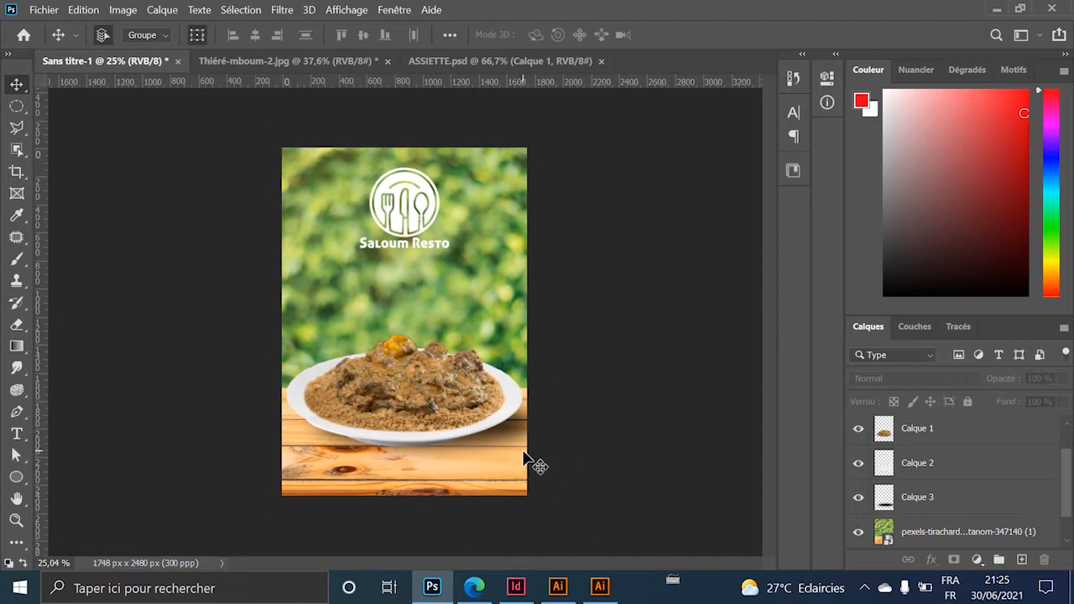
left_click(505, 444)
left_click_drag(514, 429, 439, 434)
left_click_drag(306, 441, 338, 442)
left_click(613, 367)
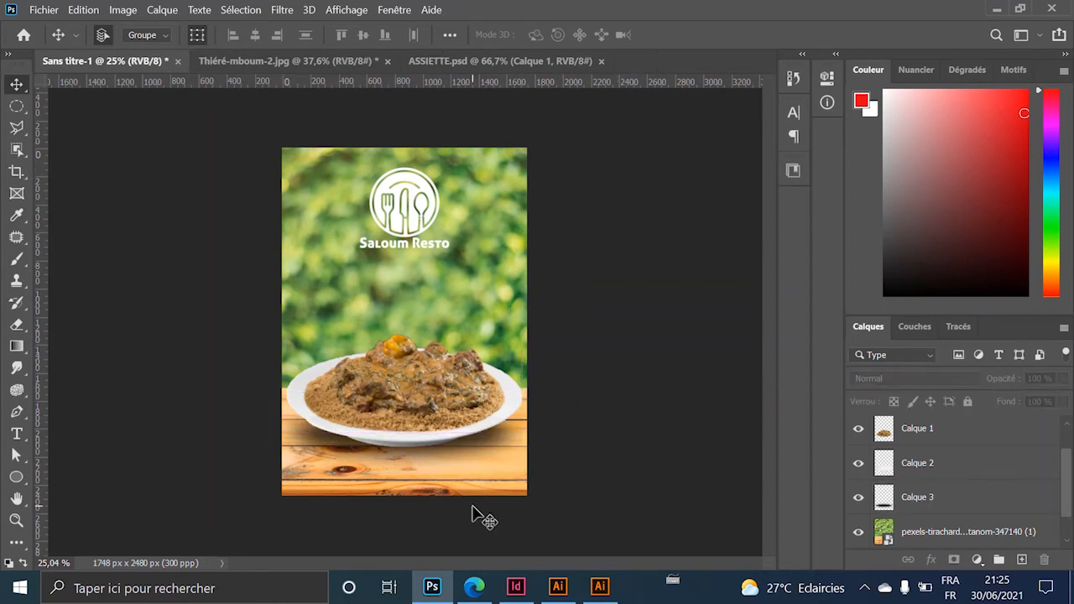
scroll(404, 379, "down", 5)
scroll(403, 384, "up", 3)
scroll(447, 382, "up", 1)
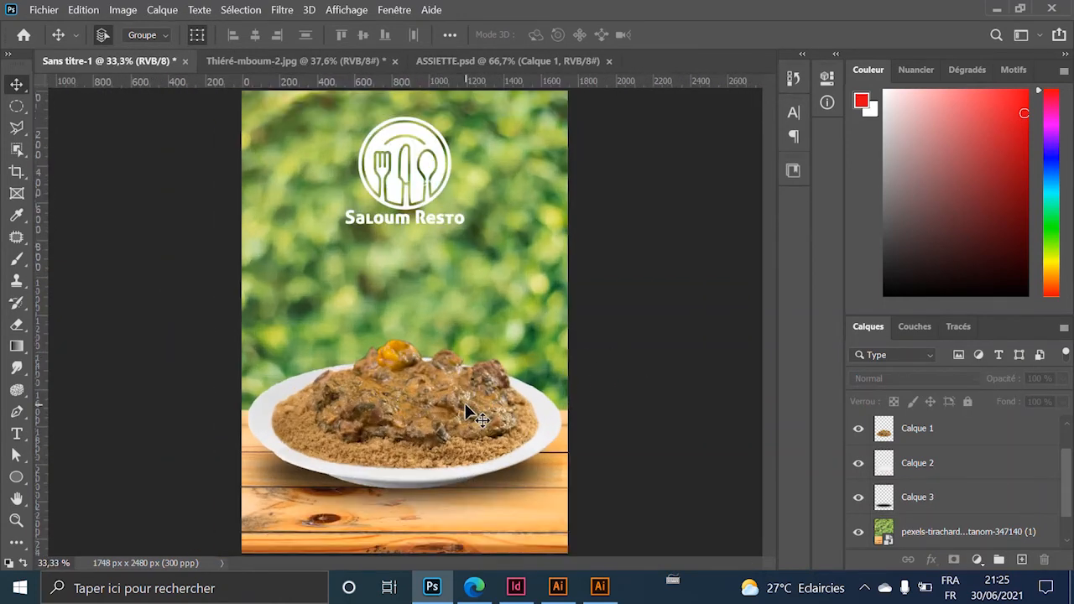
Draw a red-filled ellipse shape over the plate's top right.
left_click(16, 477)
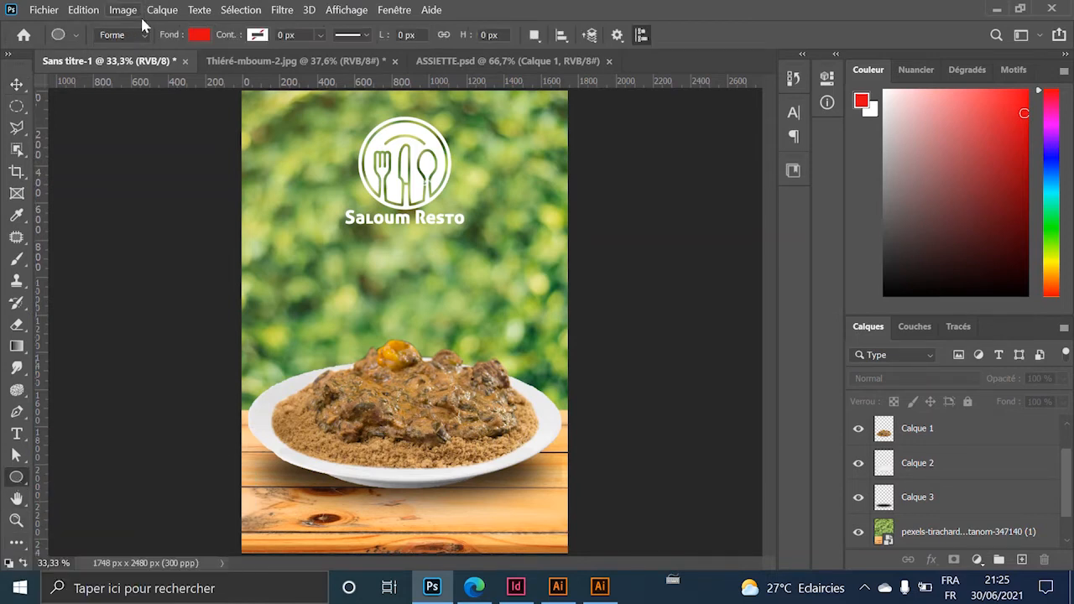
left_click(200, 36)
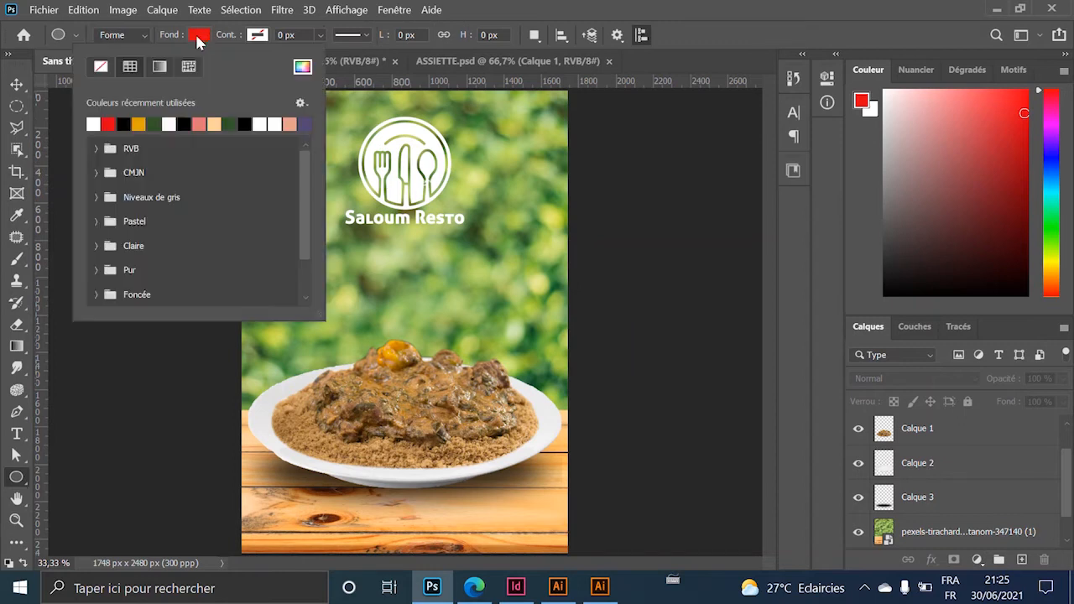
left_click(108, 123)
left_click(344, 10)
mouse_move(223, 9)
left_click(755, 219)
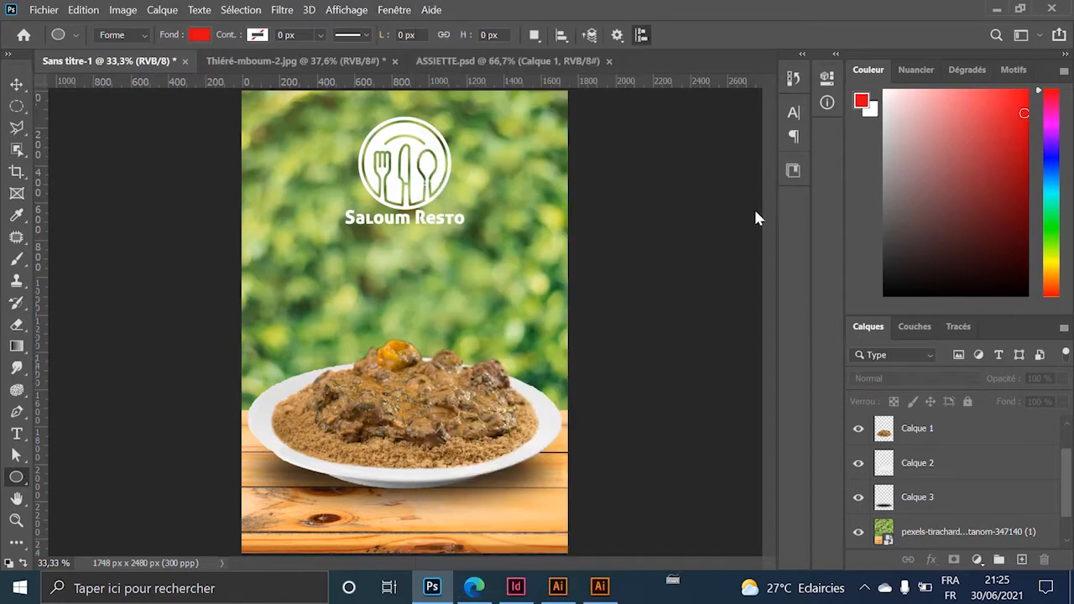
mouse_move(405, 236)
left_mouse_down()
mouse_move(499, 327)
mouse_move(582, 444)
mouse_move(567, 396)
left_mouse_up()
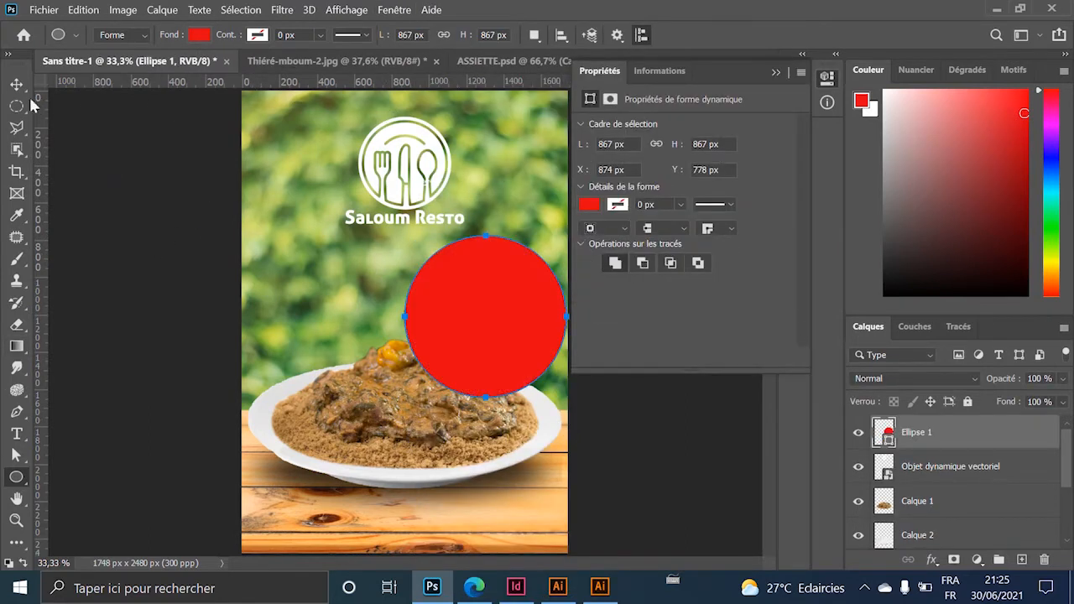
Scale the red circle down to about 90%.
key("v")
left_click(690, 408)
left_click(530, 346)
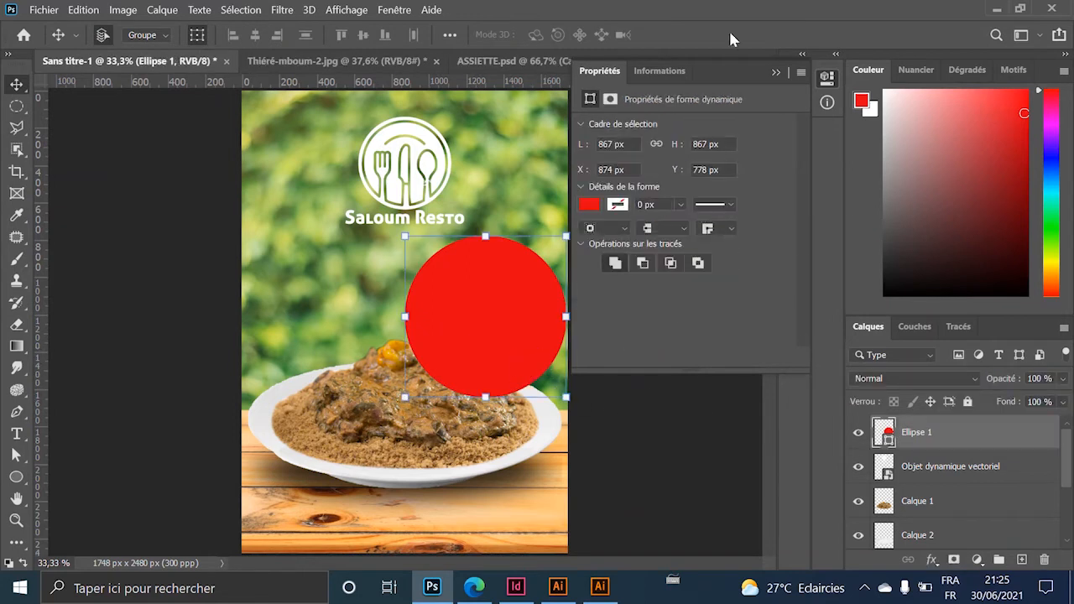
left_click(774, 74)
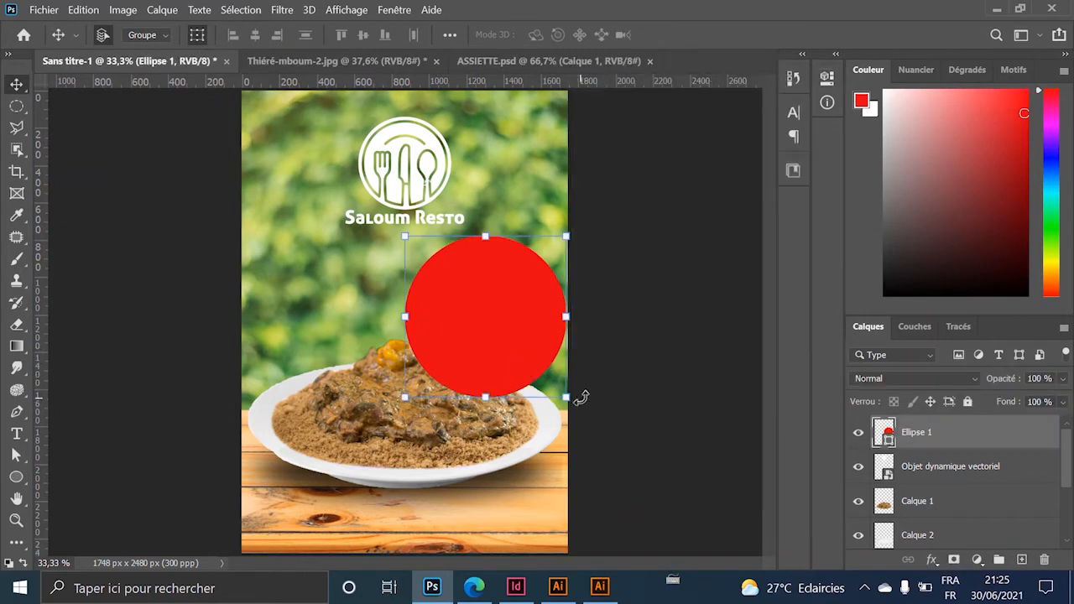
key("ctrl+t")
left_click_drag(566, 397, 546, 390)
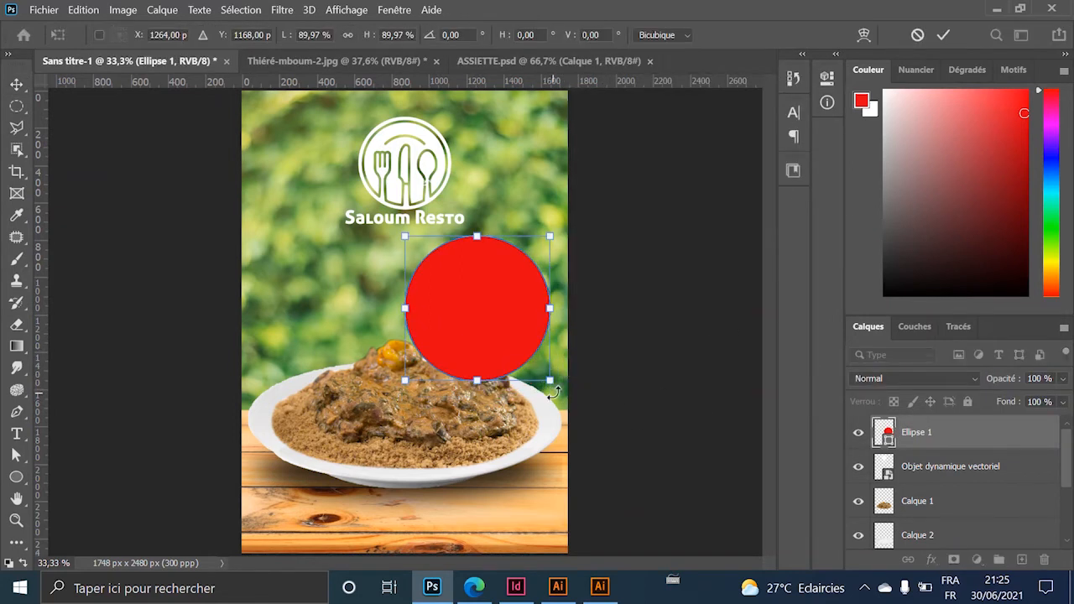
key("Return")
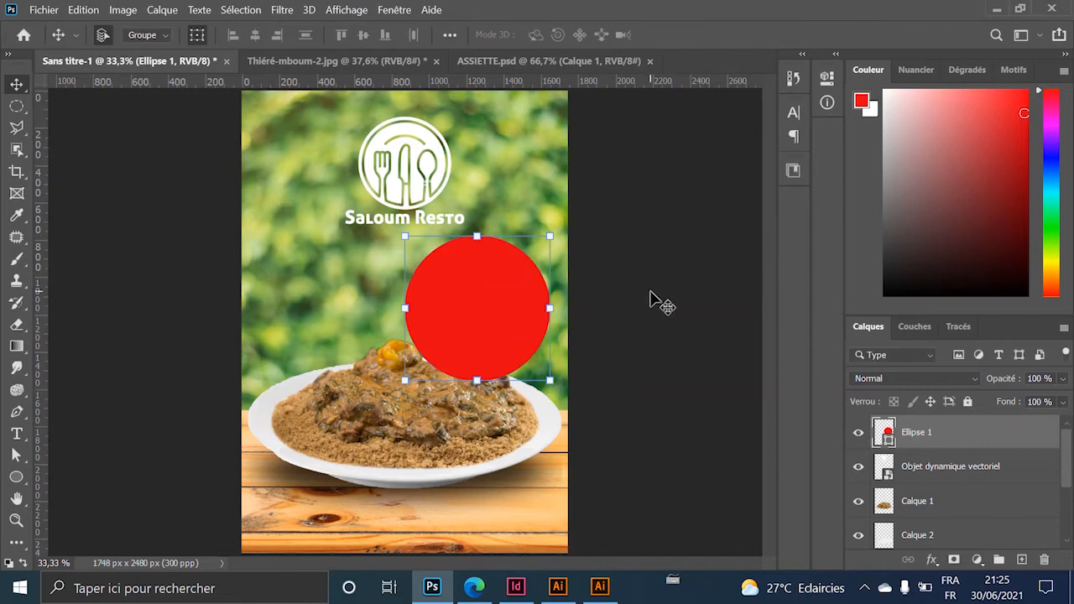
left_click(652, 297)
scroll(523, 293, "up", 10)
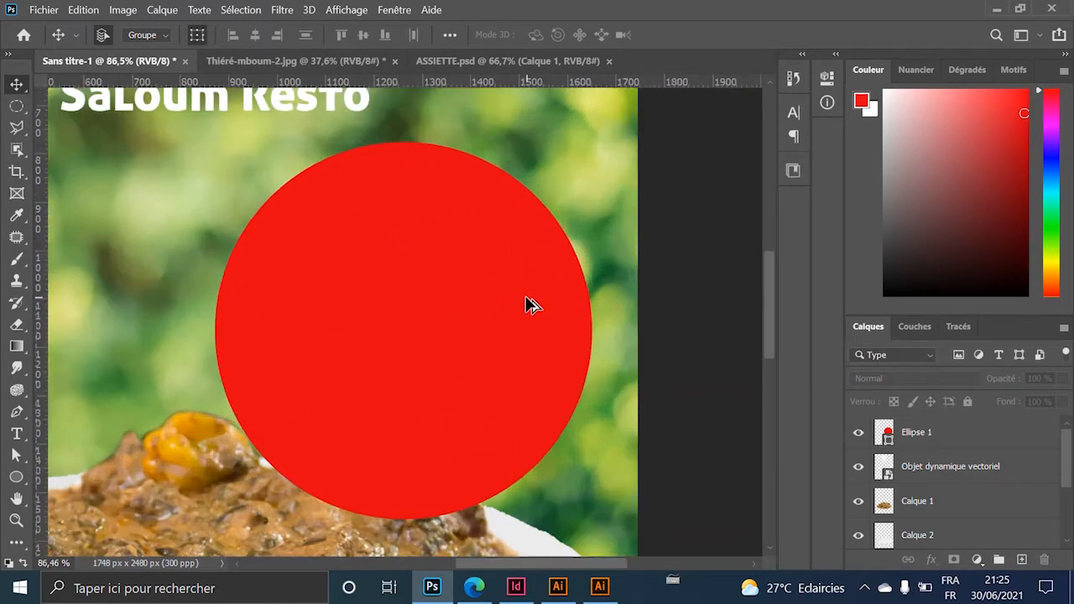
scroll(524, 298, "down", 6)
scroll(430, 277, "up", 3)
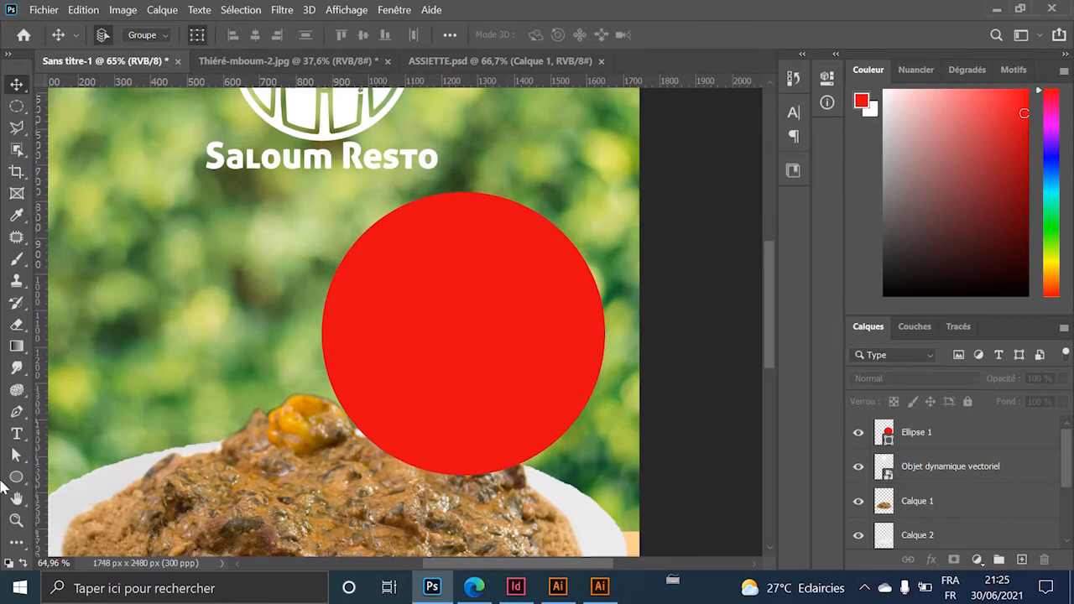
left_click(15, 433)
Type 'LE' inside the red circle, colour it cream sampled from the logo, and resize it.
left_click(434, 278)
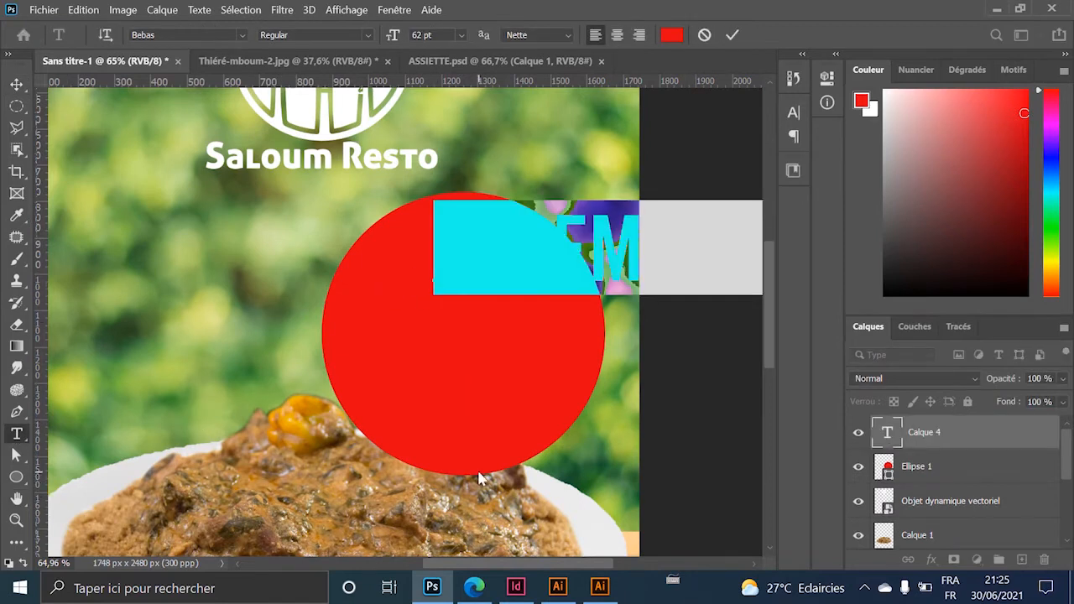
key("BackSpace")
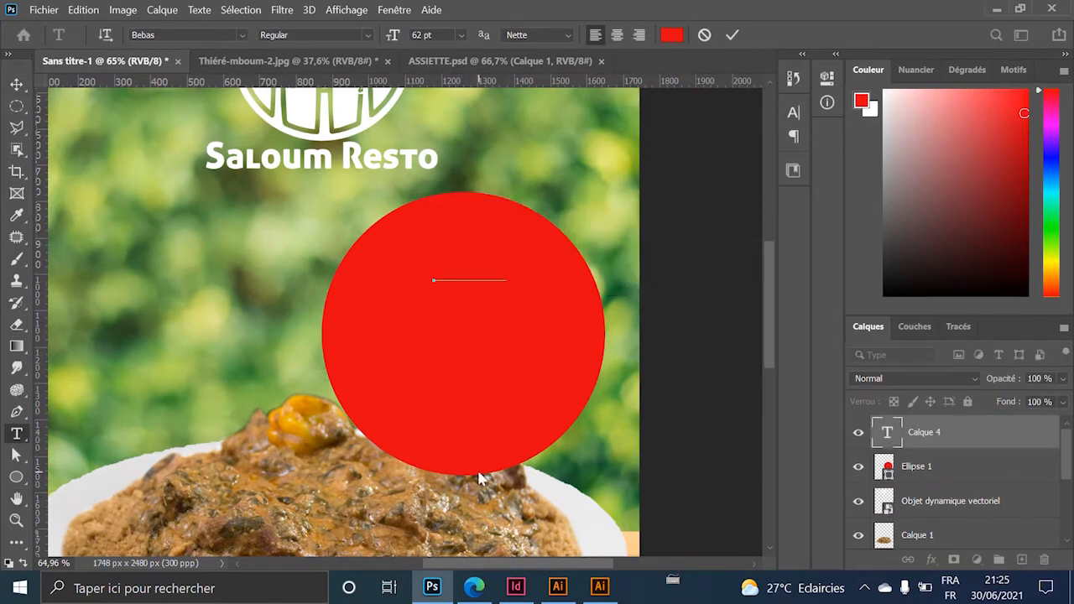
type("le")
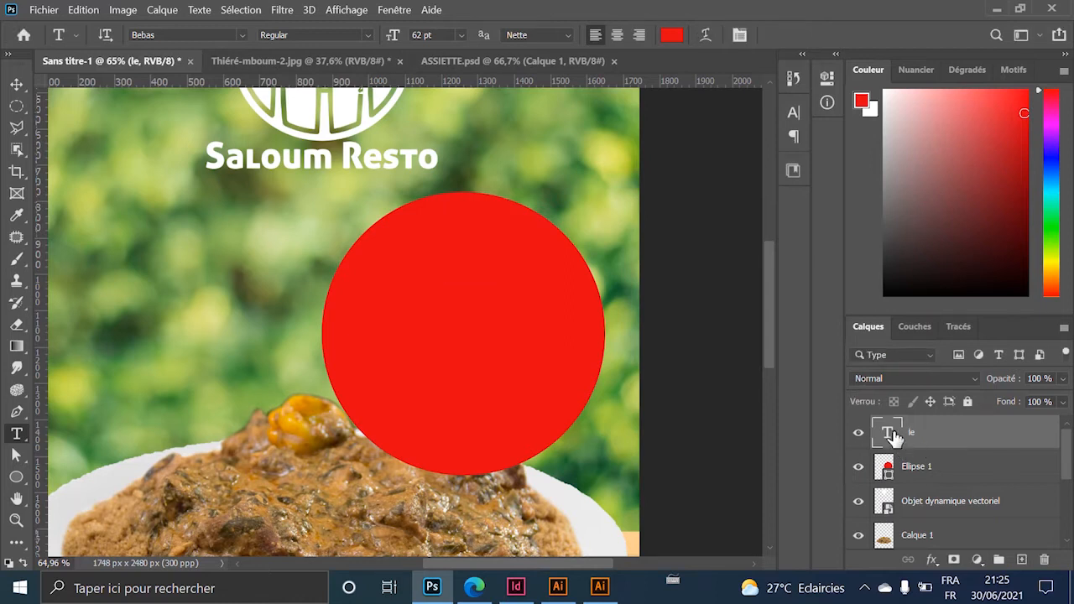
key("ctrl+a")
left_click(672, 35)
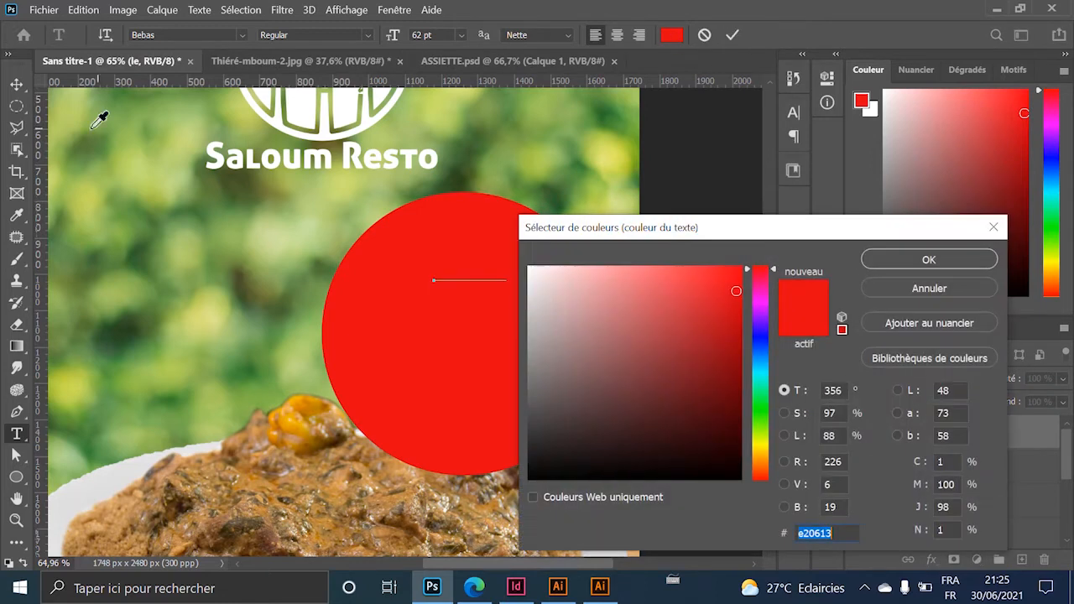
left_click(336, 105)
left_click(915, 257)
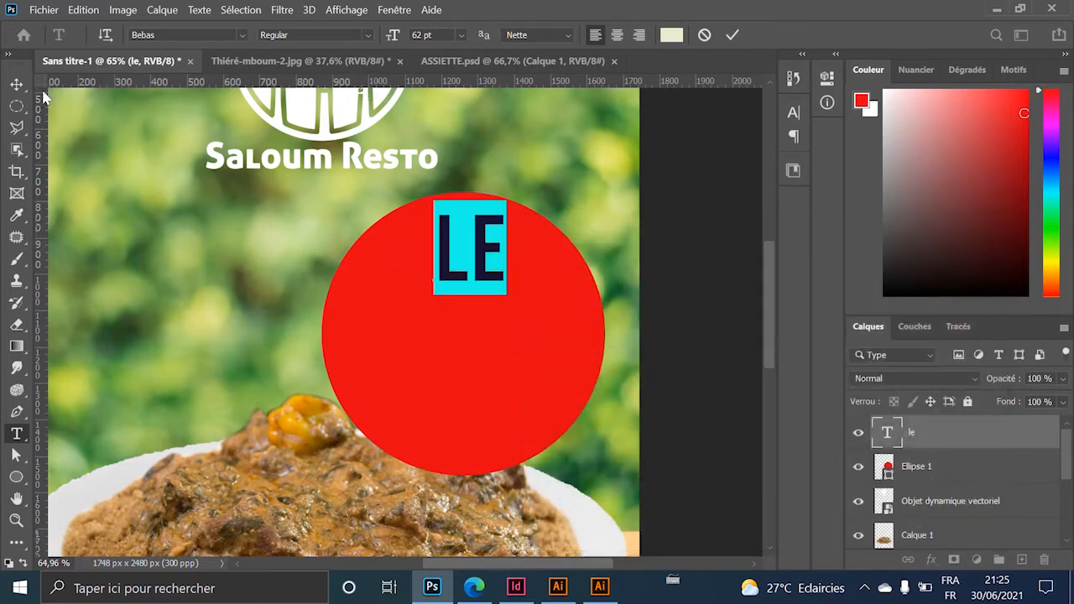
left_click(16, 84)
left_click_drag(497, 284, 456, 323)
key("Return")
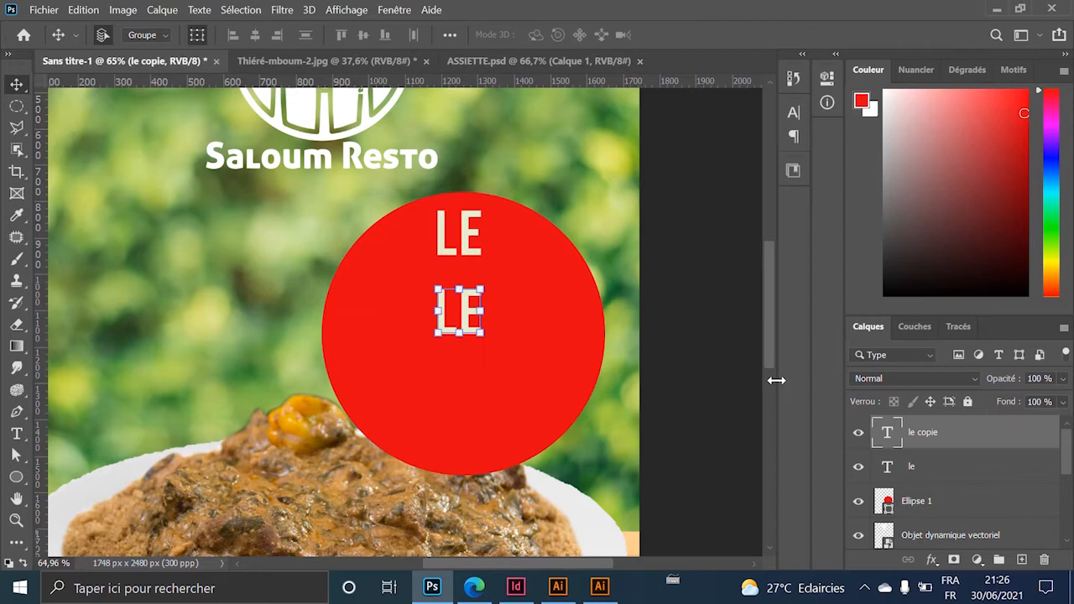
Change the duplicated text to 'PRIX' and enlarge it to about double in the circle's centre.
double_click(890, 433)
type("PRIX")
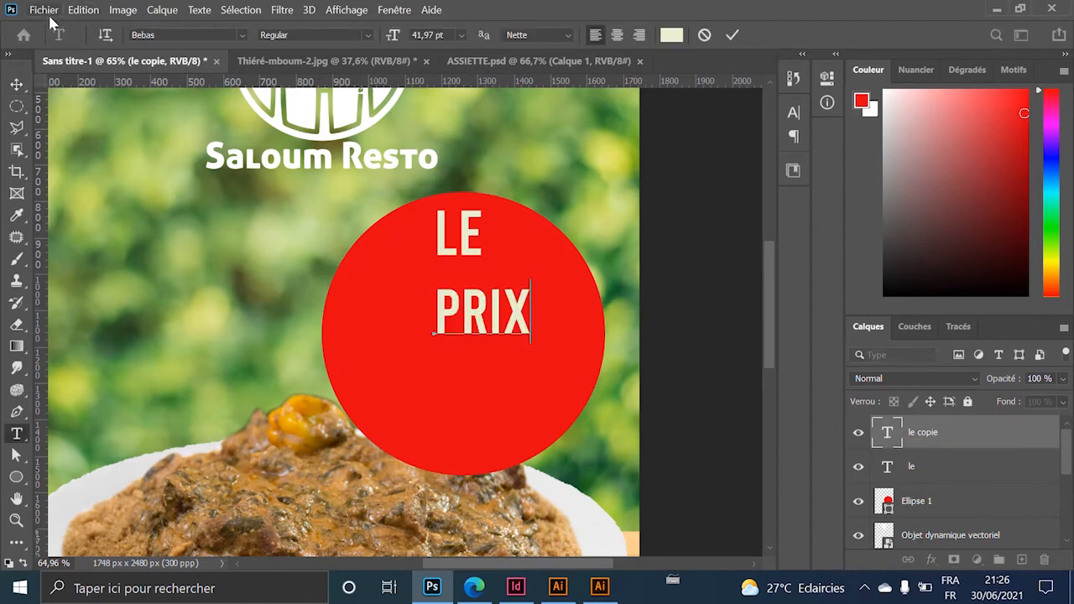
left_click(16, 84)
left_click(446, 339)
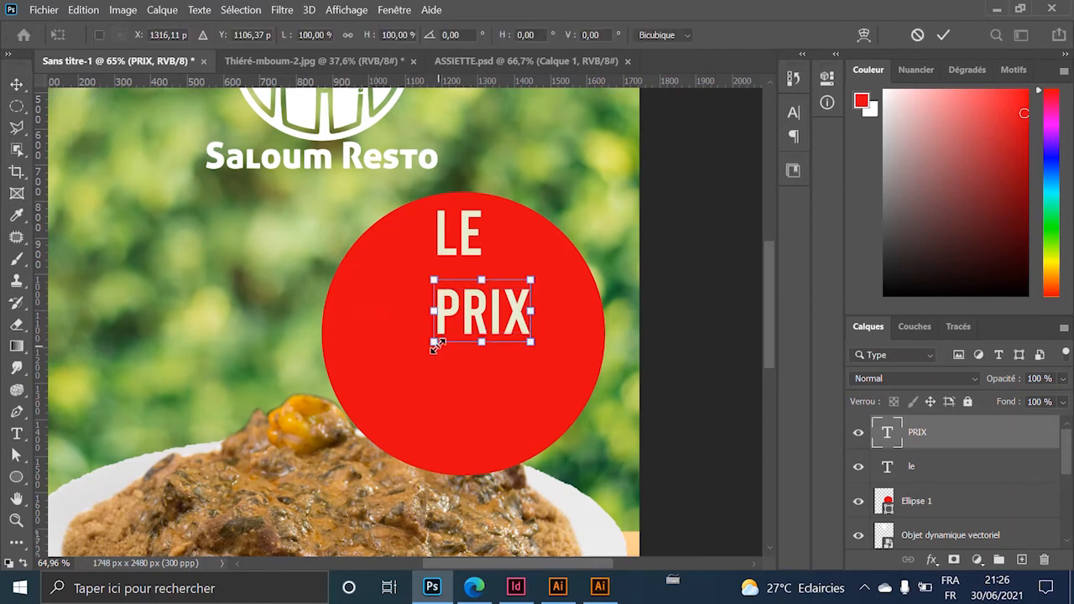
left_click_drag(435, 345, 381, 379)
left_click_drag(484, 318, 466, 339)
key("Return")
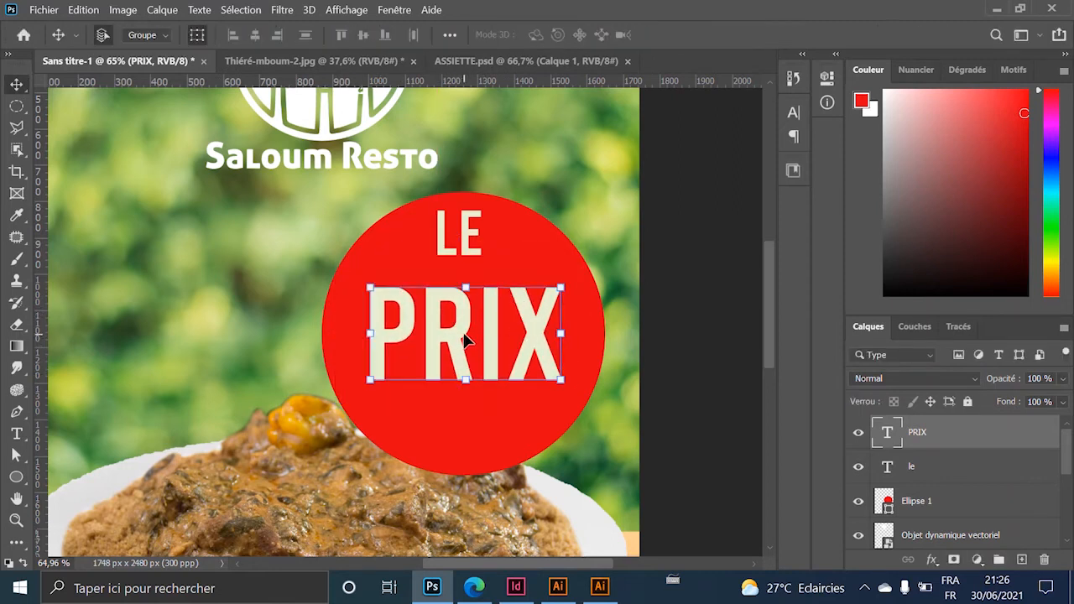
Replace the large PRIX text with the price '2500'.
double_click(887, 433)
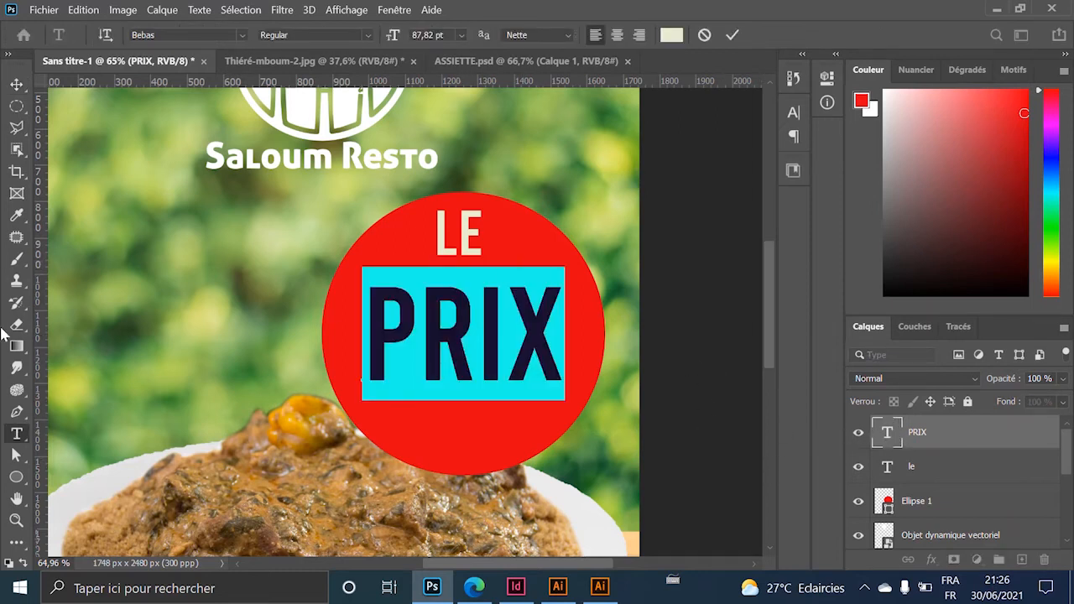
type("25")
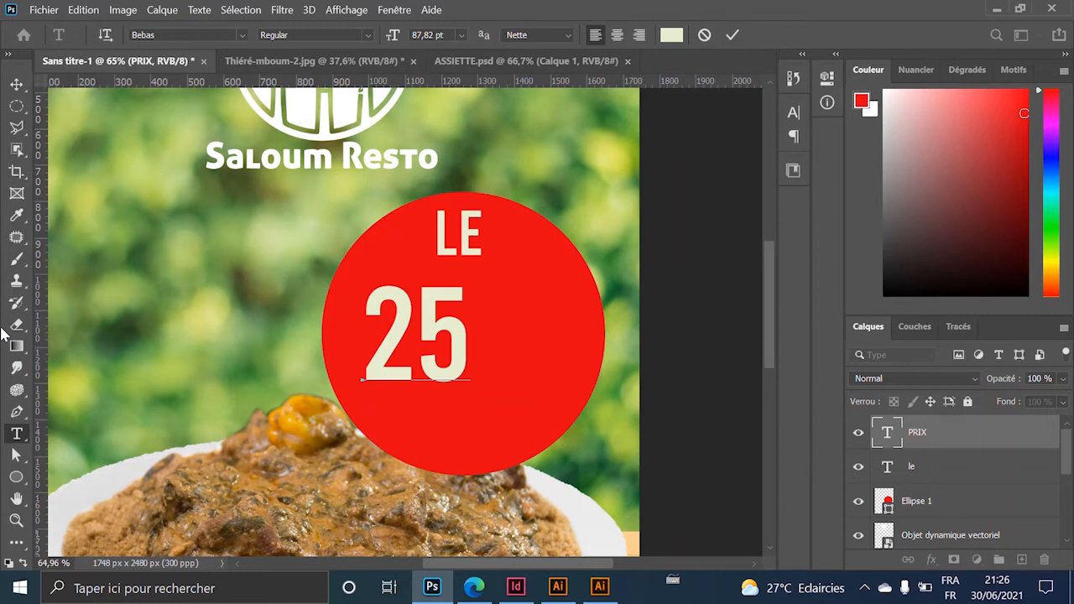
type("00")
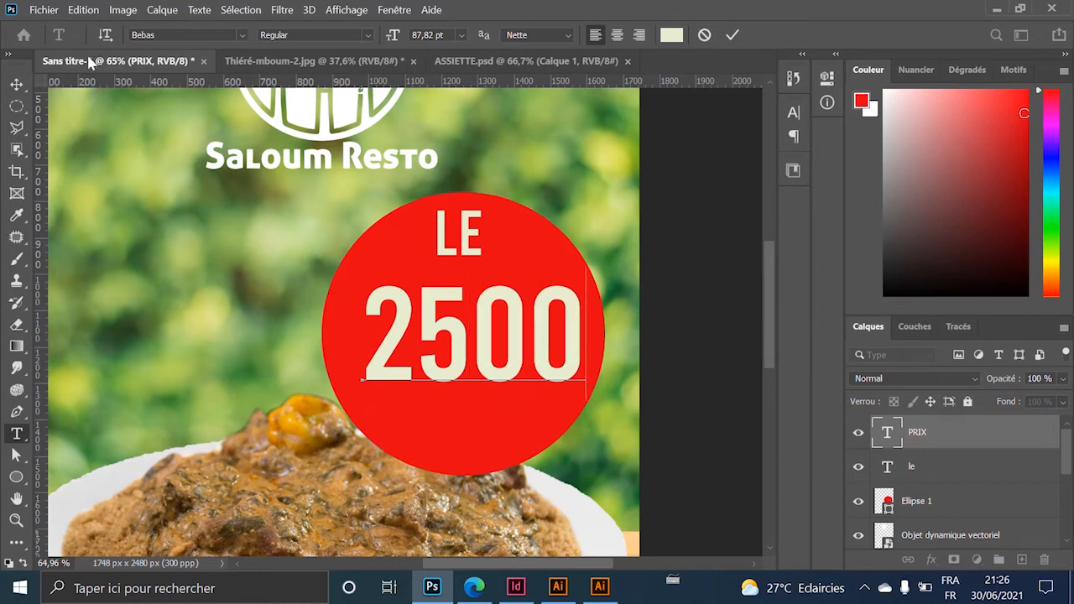
left_click(16, 84)
left_click(498, 253)
left_click(481, 239)
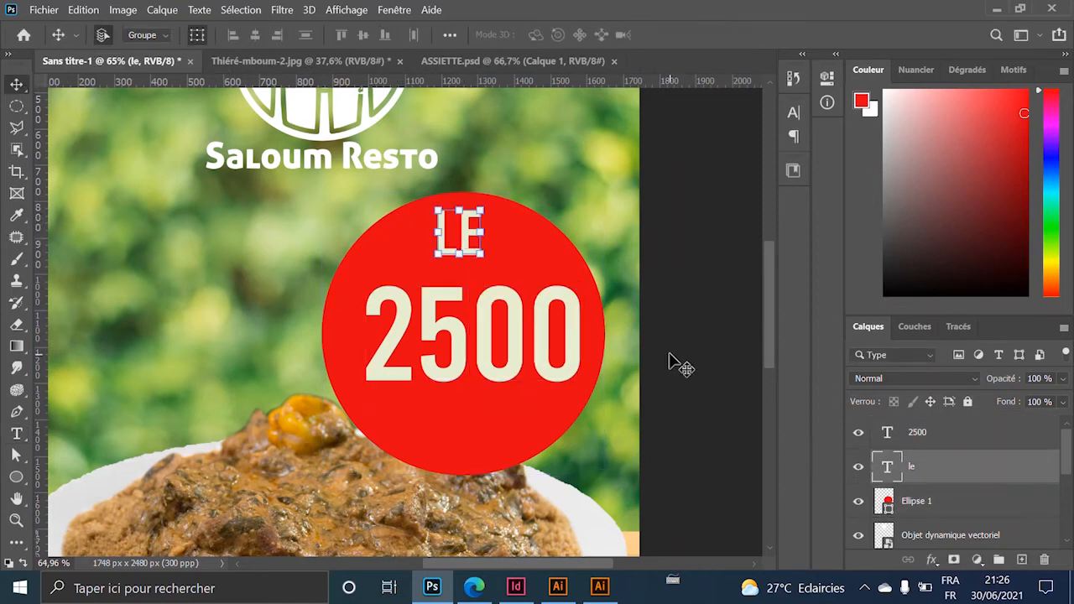
Change the LE text to 'PRIX' and centre it at the top of the circle.
double_click(890, 468)
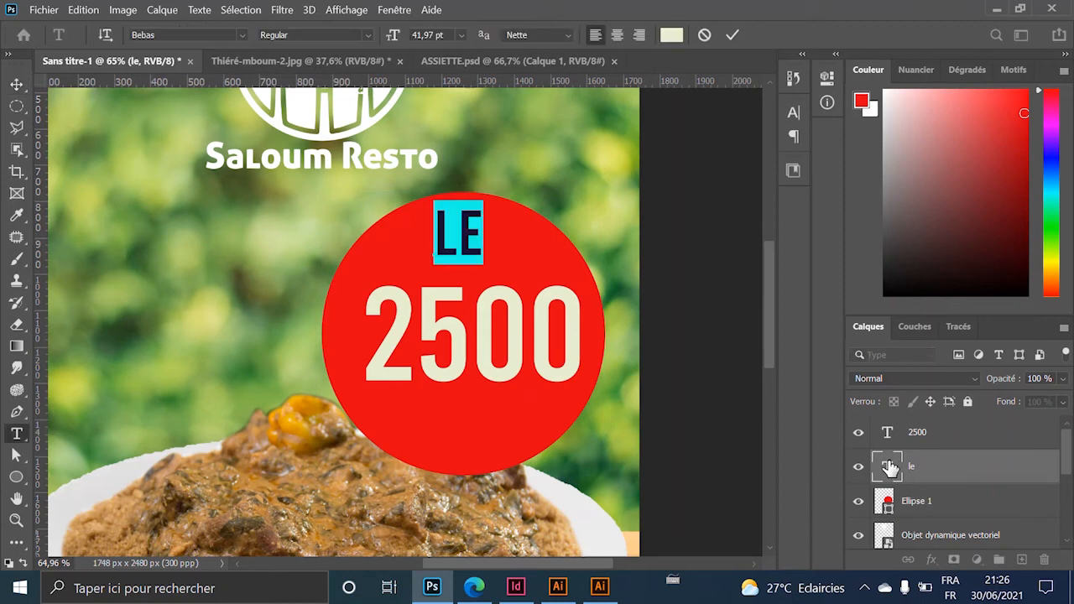
type("p")
key("super+space")
type("ri")
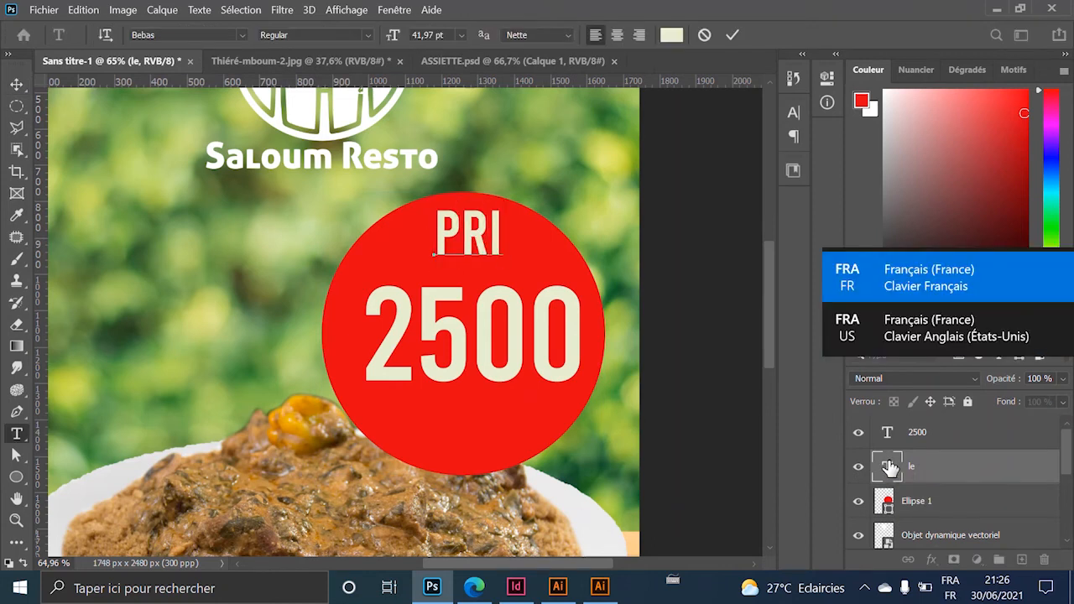
type("x")
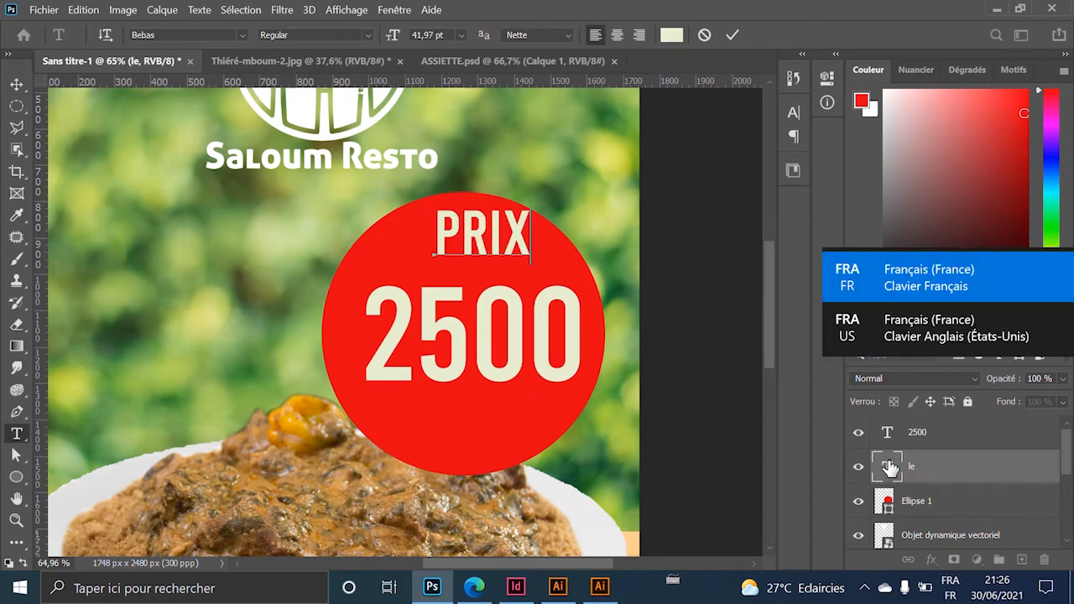
left_click(16, 85)
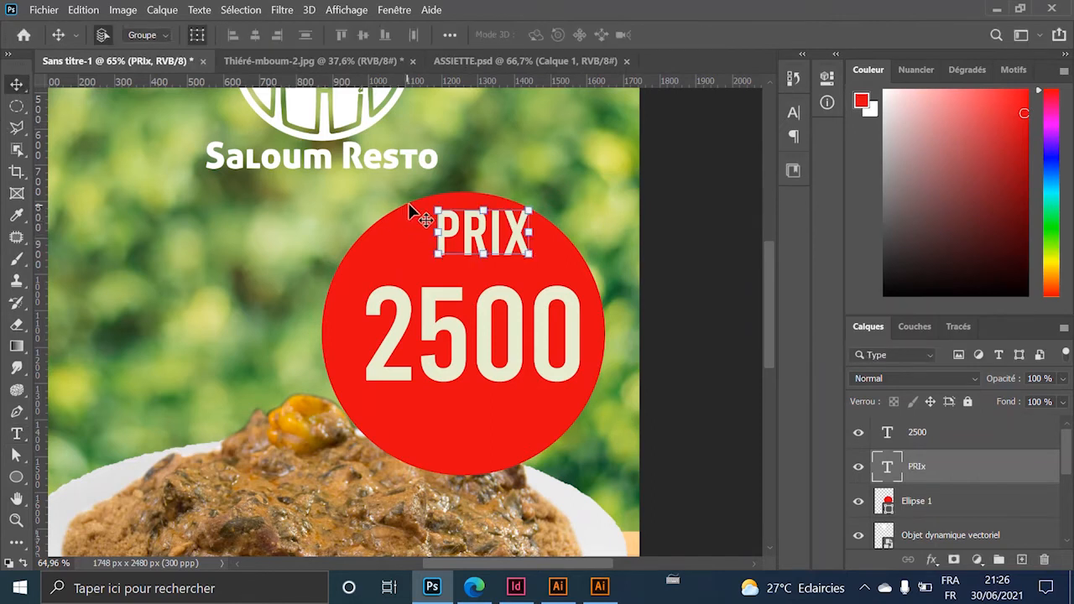
left_click_drag(475, 231, 495, 427)
Retype the copied line as 'SEULEMENT', scaled and centred just below 2500.
double_click(889, 461)
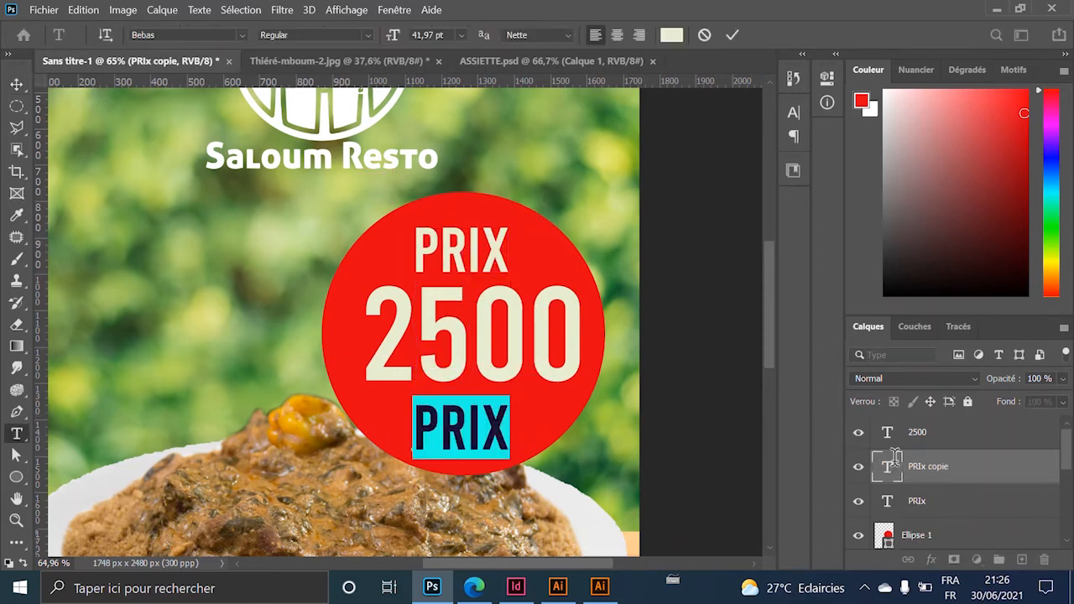
type("SE")
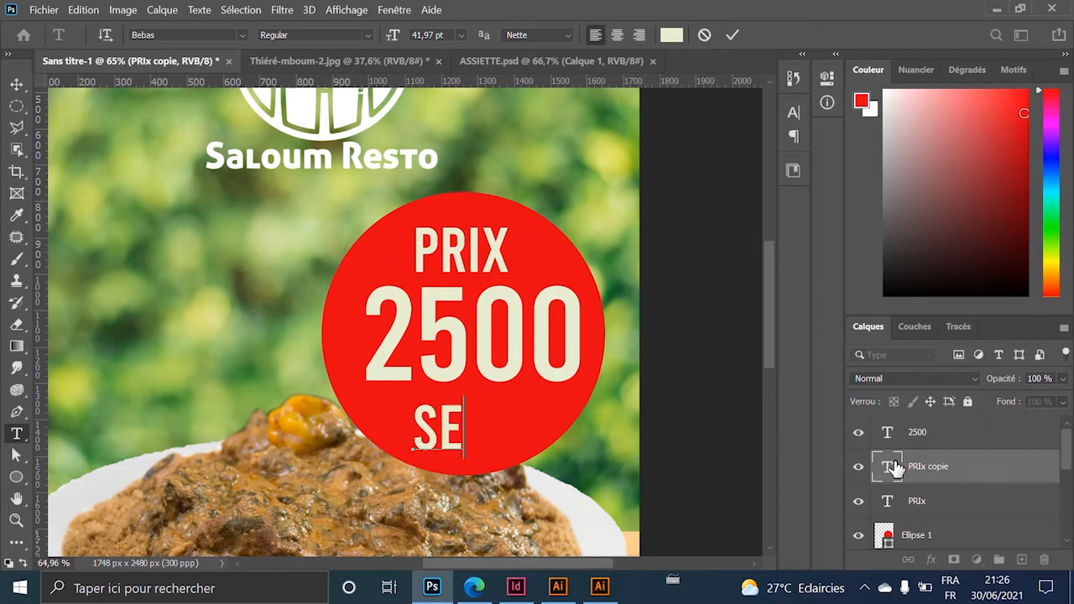
type("ULEMENT")
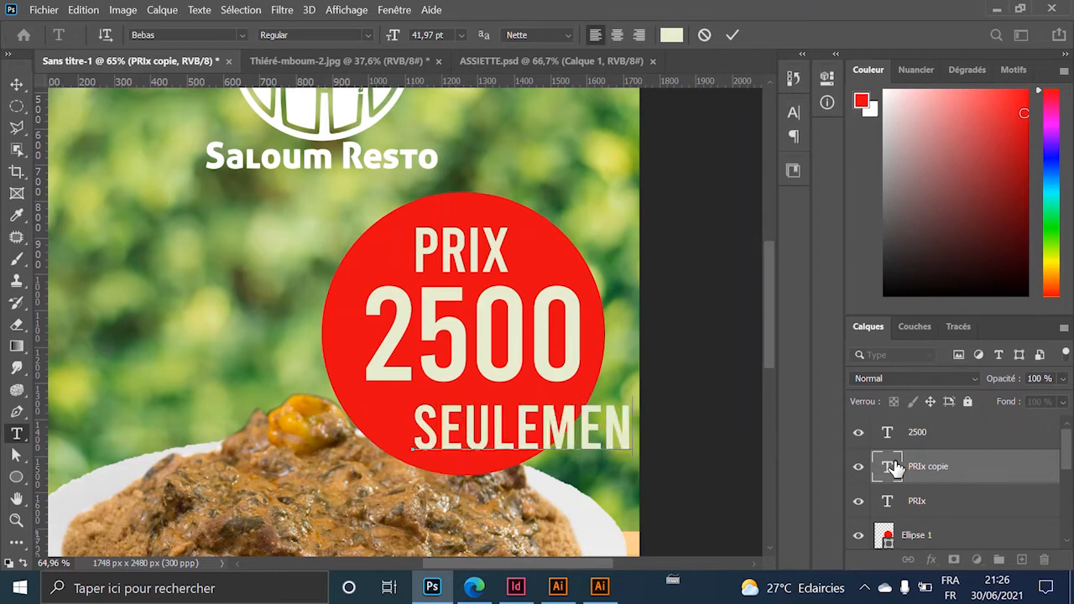
left_click(16, 84)
left_click_drag(522, 430, 452, 413)
left_click_drag(583, 413, 562, 406)
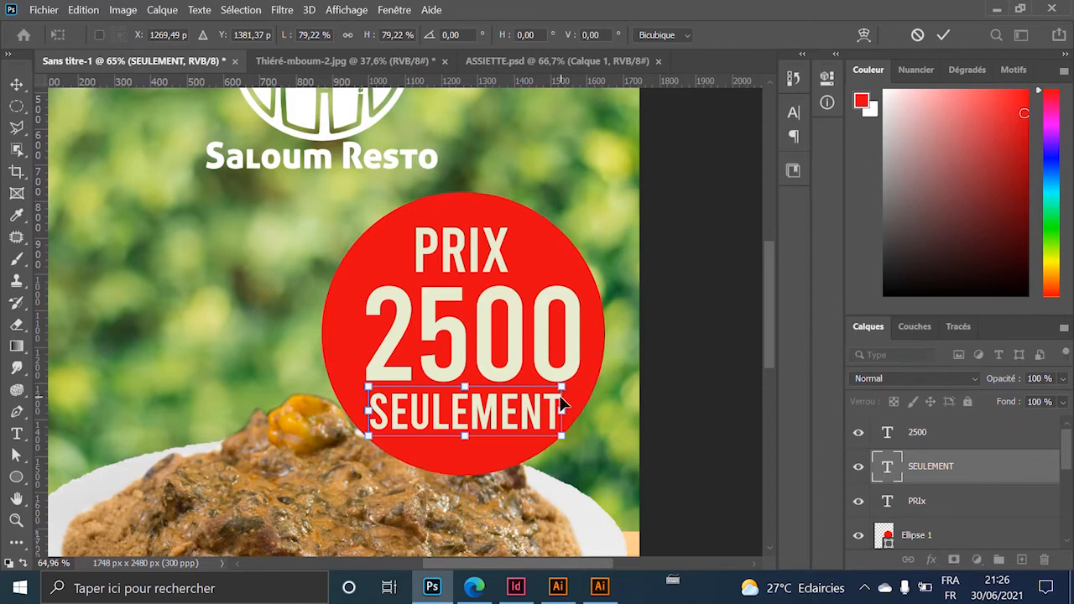
key("Return")
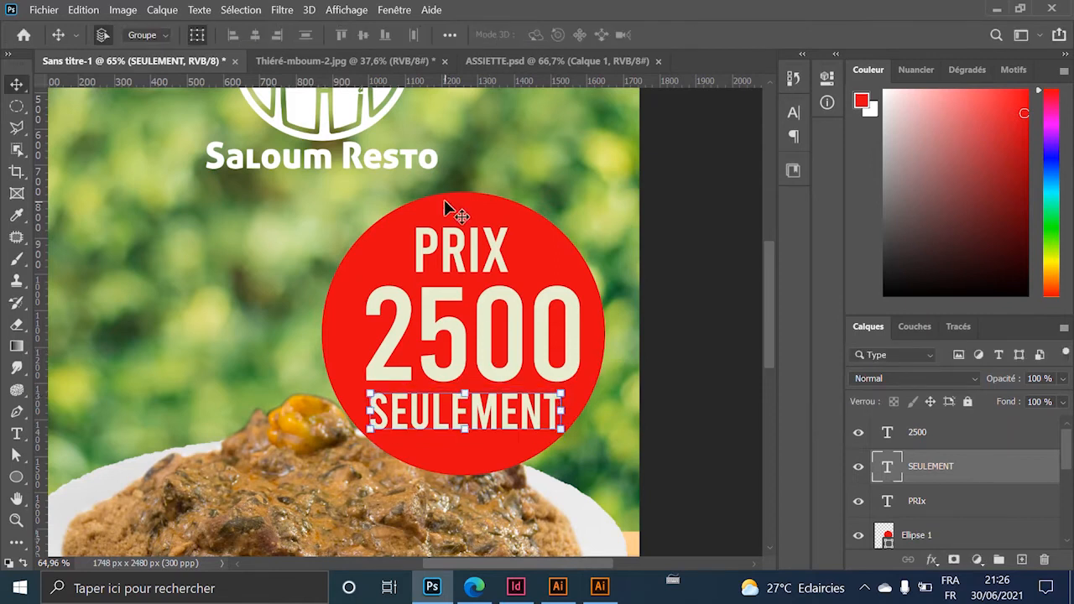
left_click(491, 260)
left_click_drag(512, 412, 515, 416)
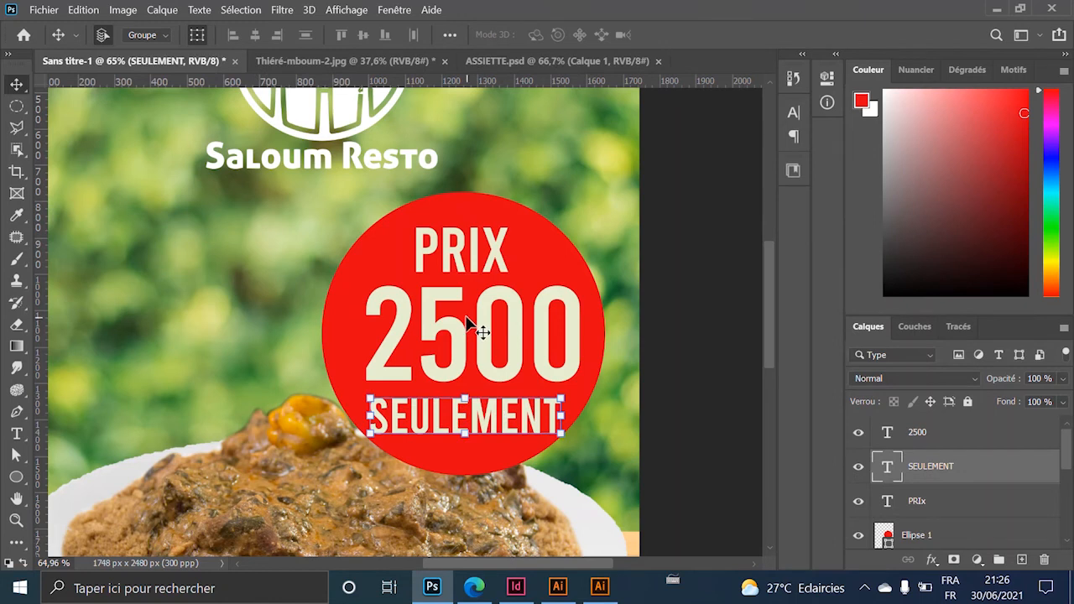
left_click(522, 334)
left_click(502, 432, "shift")
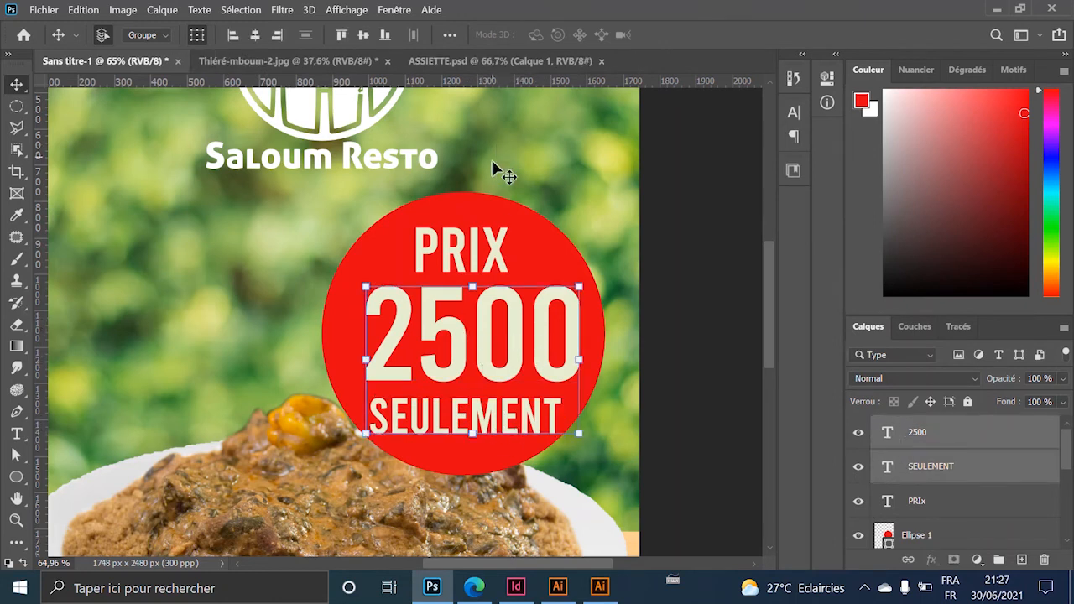
Align the PRIX, 2500 and SEULEMENT lines' horizontal centres with the red circle.
left_click(485, 252, "shift")
left_click(461, 199, "shift")
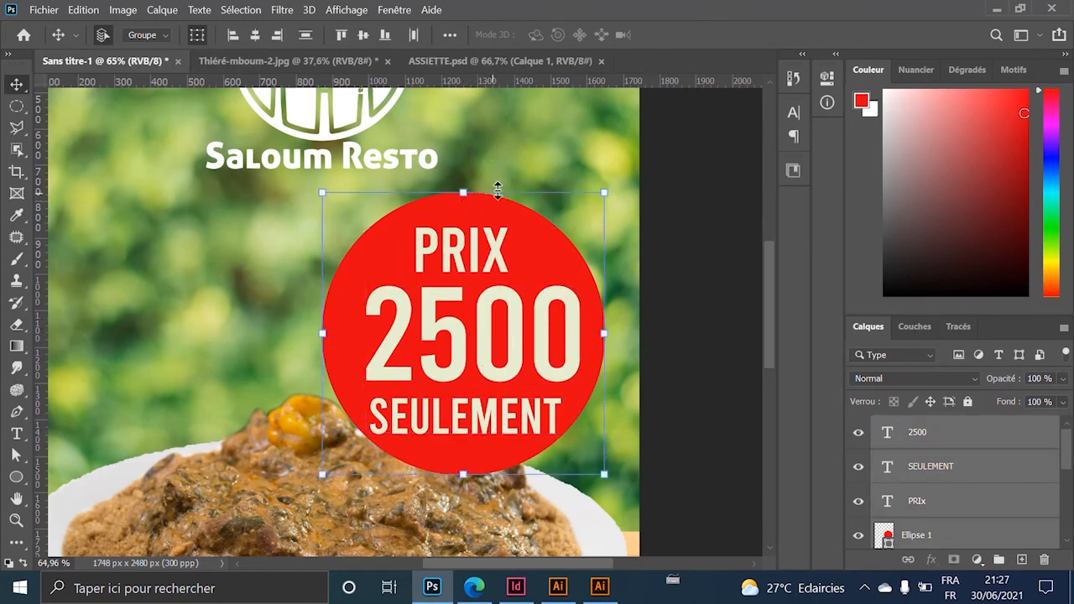
left_click(258, 34)
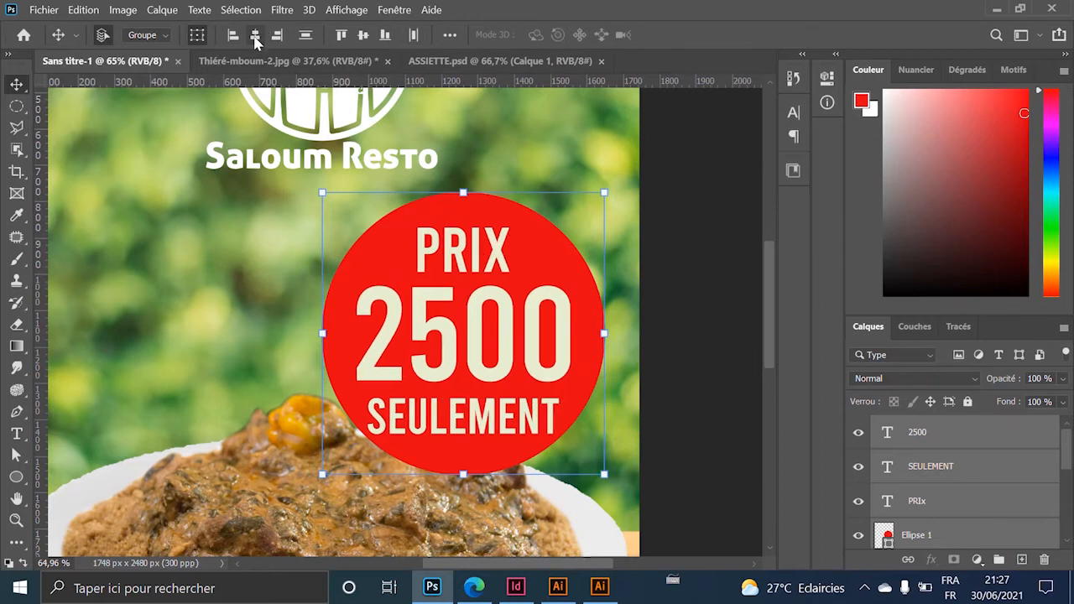
left_click(677, 226)
scroll(537, 324, "down", 9)
scroll(523, 333, "up", 5)
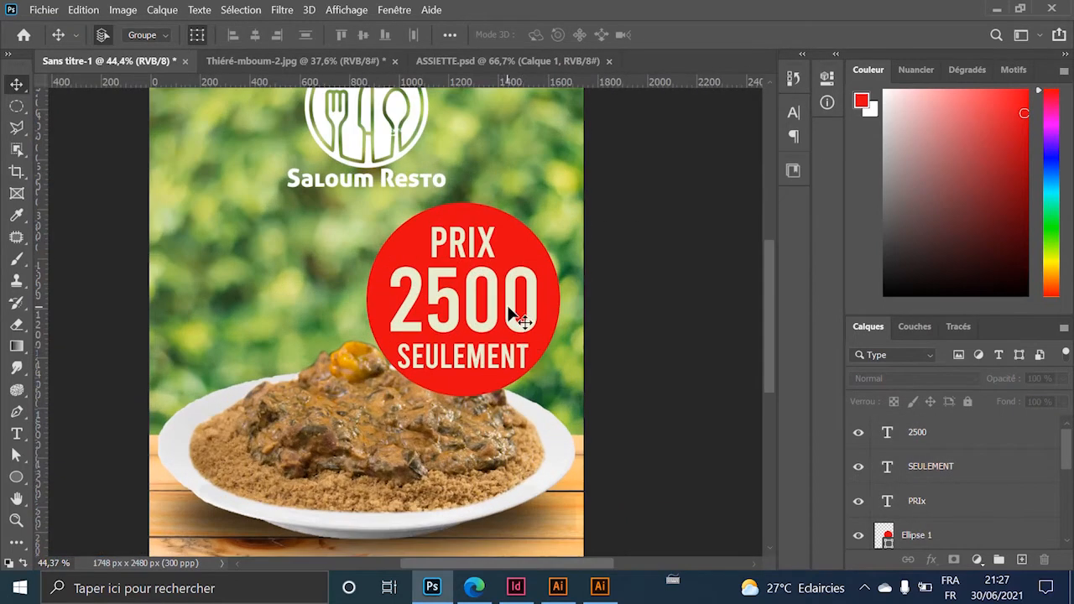
Scale the whole price badge, circle and texts together, slightly smaller.
left_click(507, 310)
scroll(506, 342, "up", 5)
left_click(495, 216, "shift")
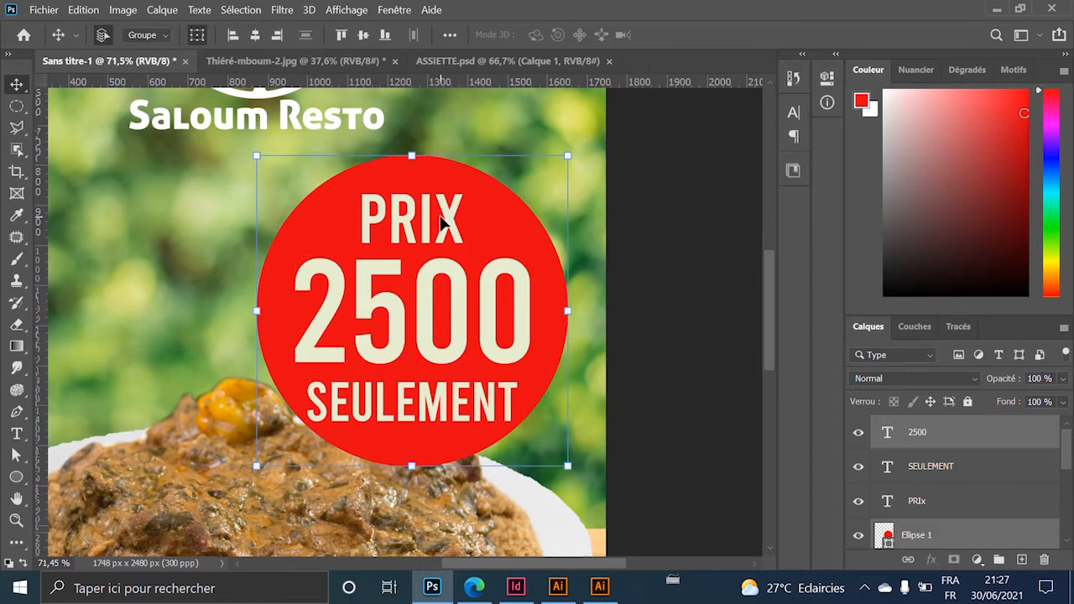
left_click(446, 220, "shift")
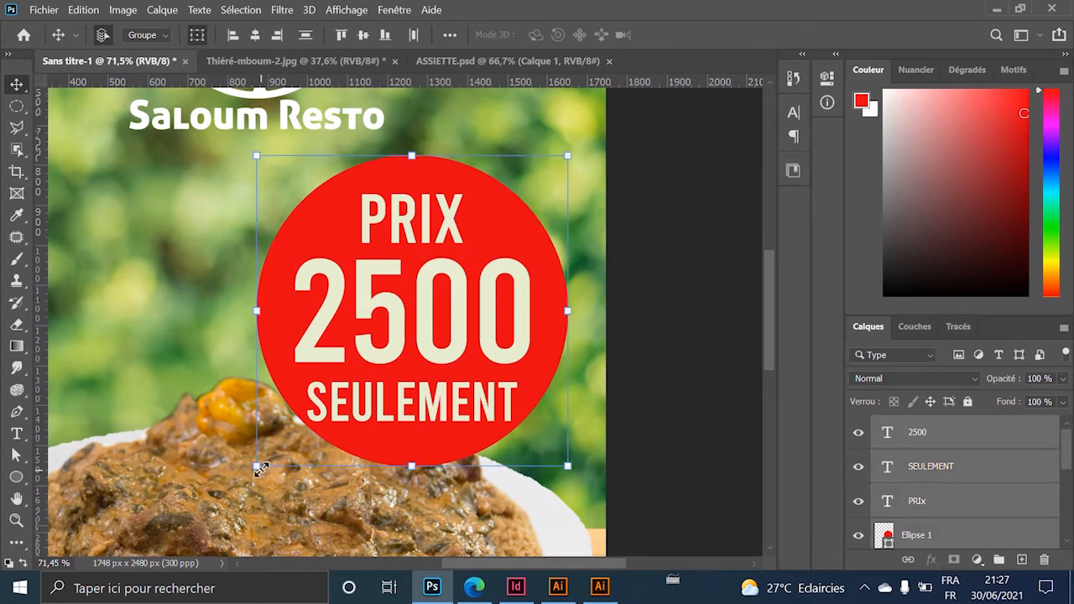
left_click_drag(257, 464, 292, 434)
scroll(405, 387, "down", 5)
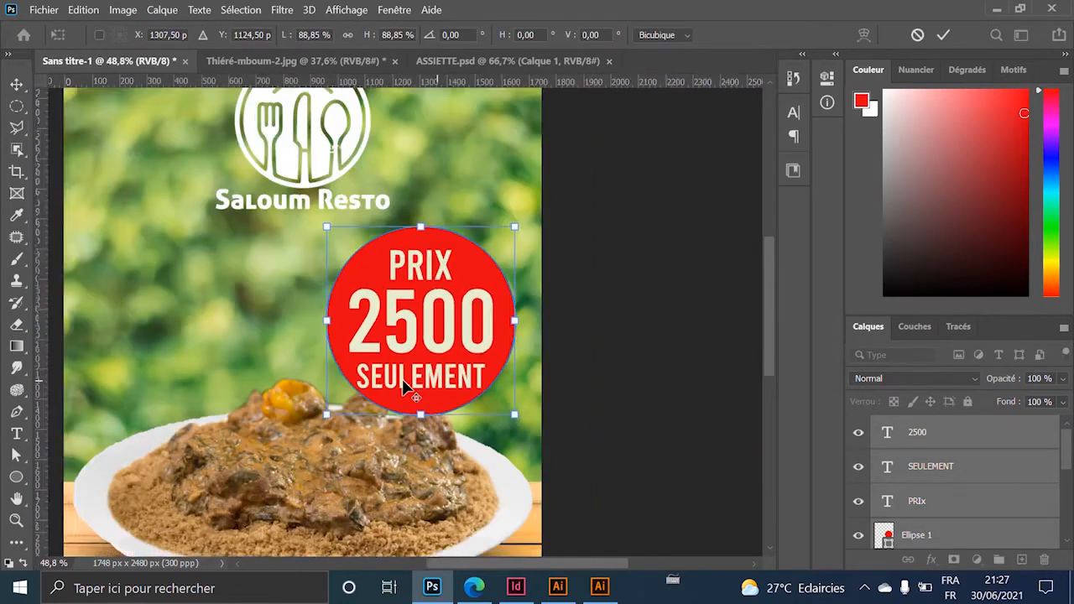
key("alt+space")
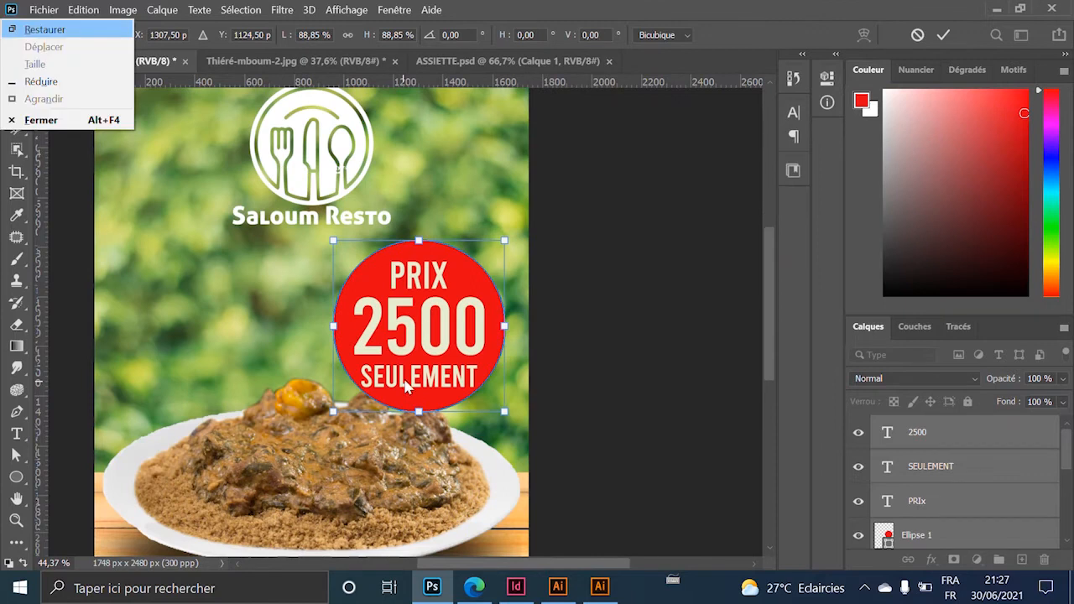
left_click(647, 275)
left_click(647, 275)
left_click(611, 306)
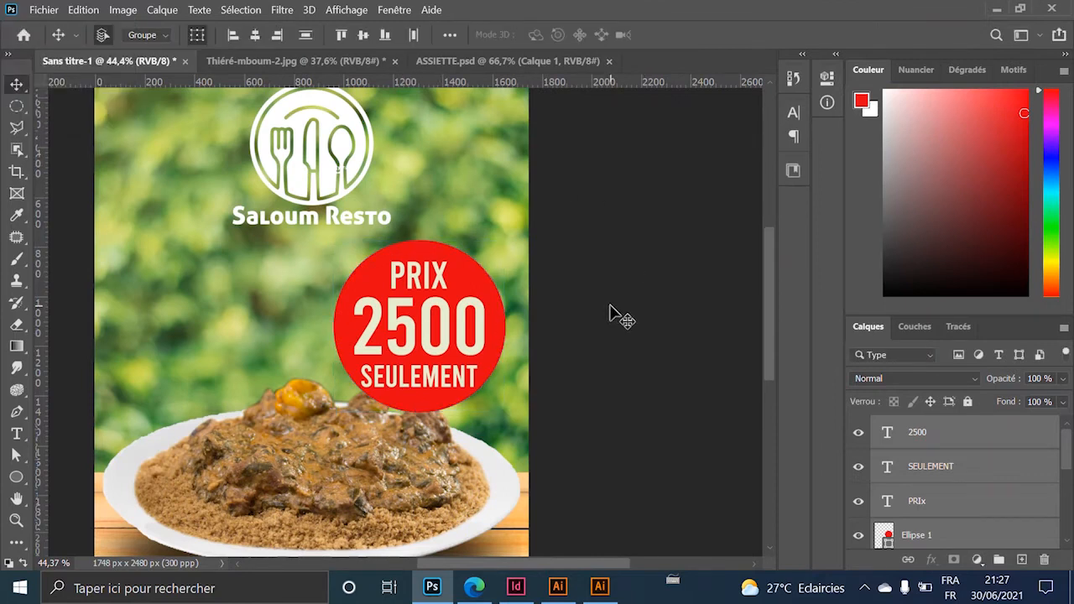
scroll(519, 289, "down", 4)
scroll(516, 293, "up", 2)
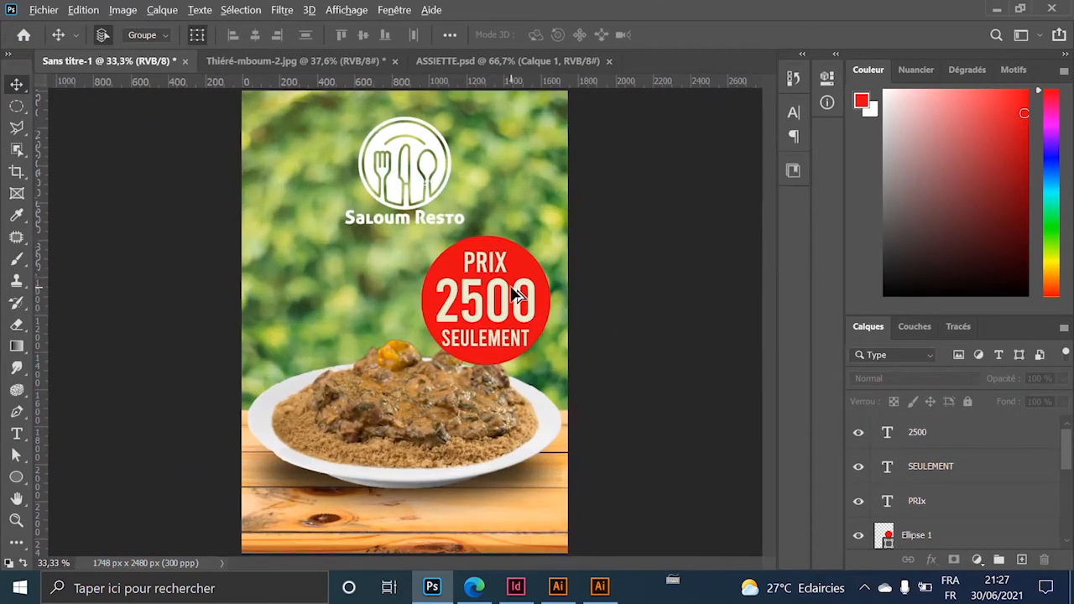
scroll(563, 257, "up", 2)
scroll(479, 285, "down", 2)
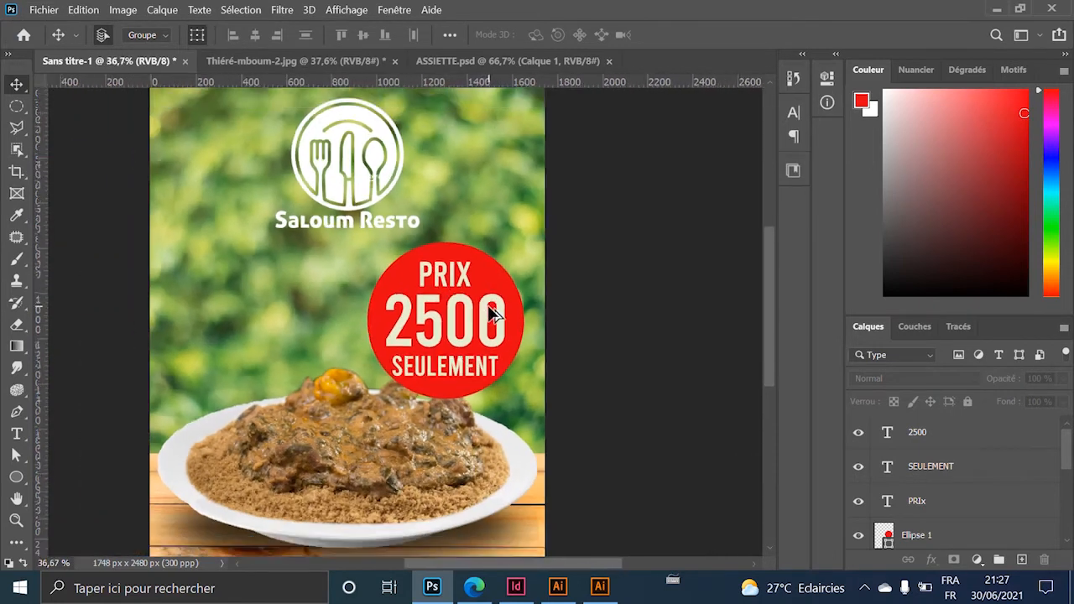
scroll(495, 315, "down", 2)
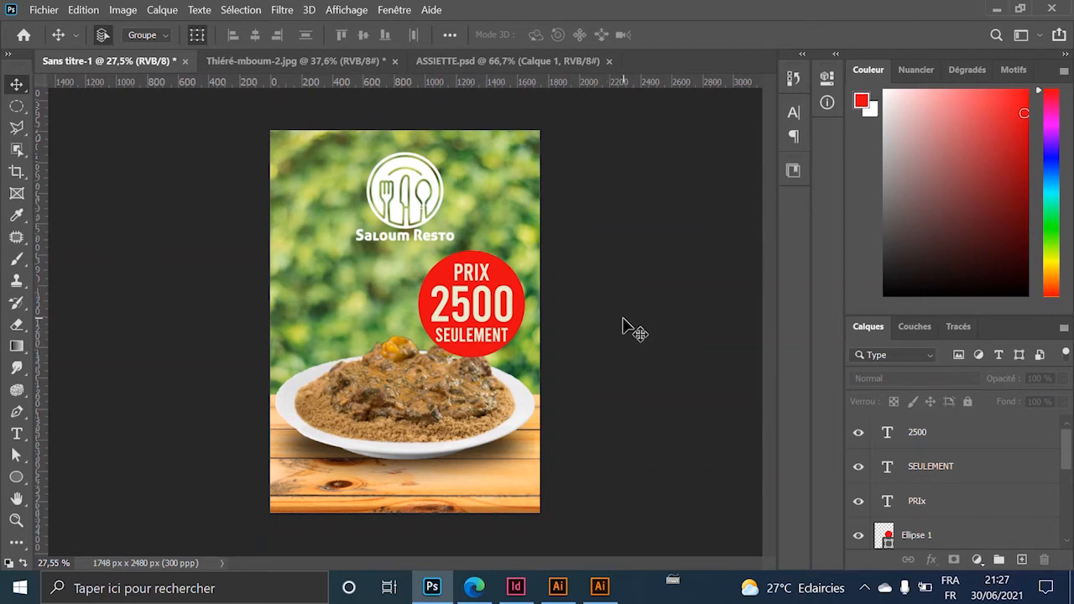
scroll(450, 308, "up", 1)
scroll(449, 308, "down", 1)
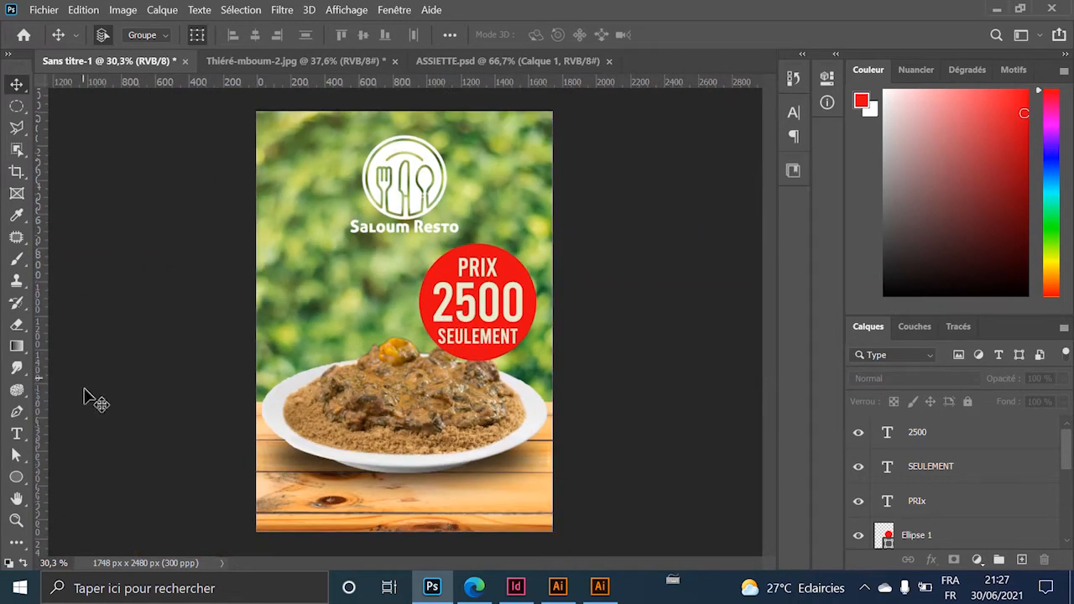
left_click(16, 433)
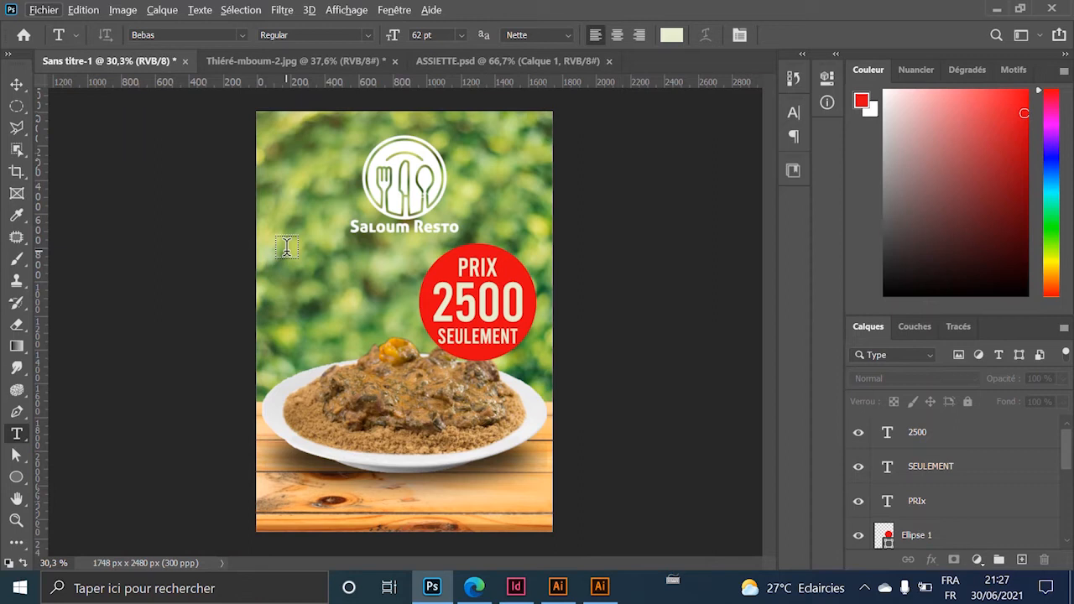
Type 'LE NATUREL DU THIERE' centre-aligned left of the badge, scaled to about 74%.
left_click(282, 290)
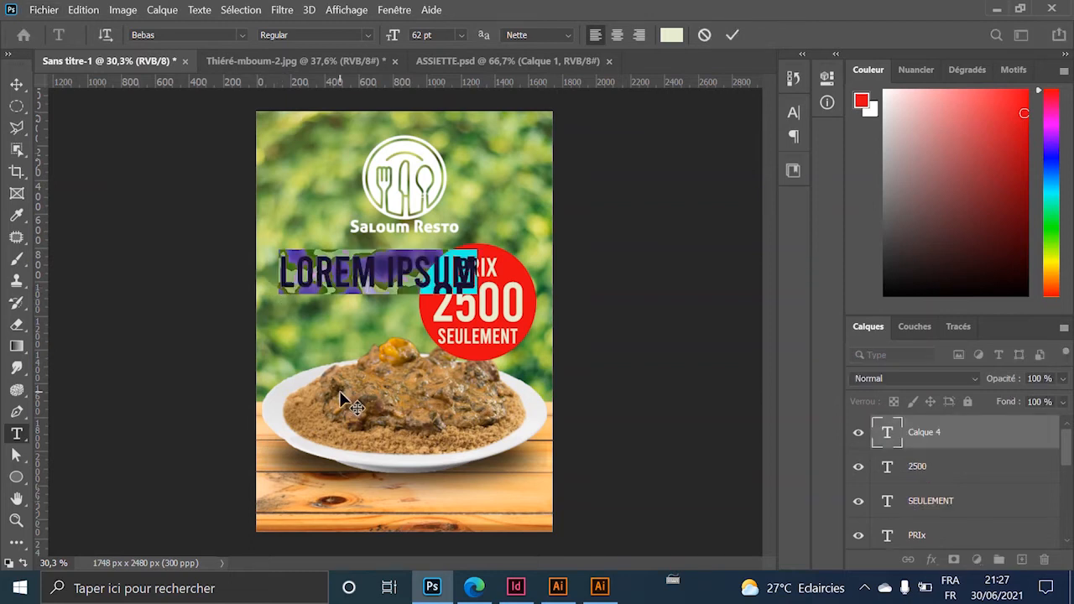
type("LE")
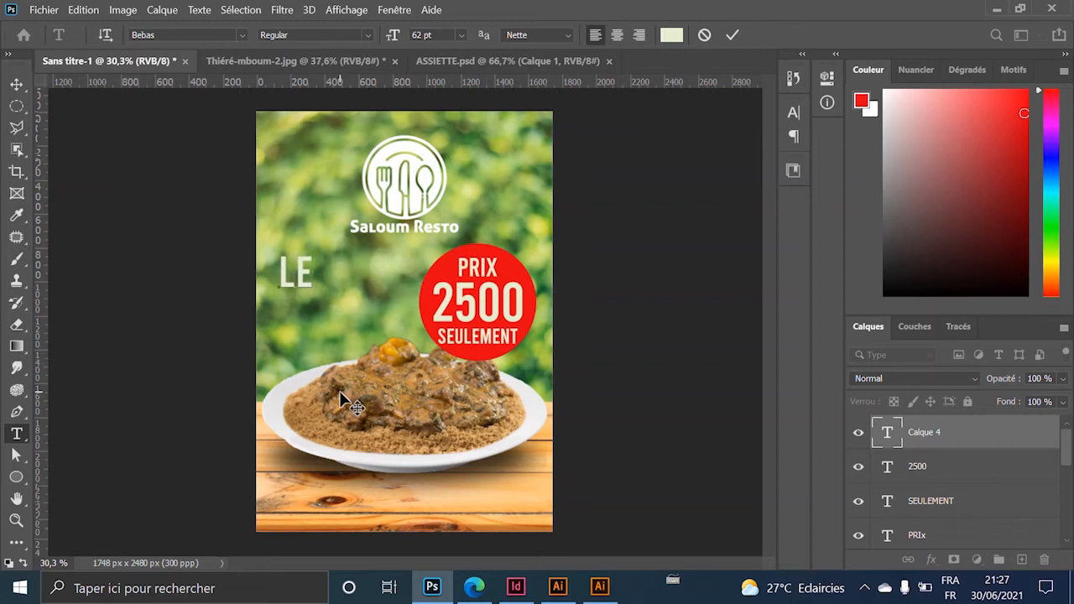
type(" NARTUE")
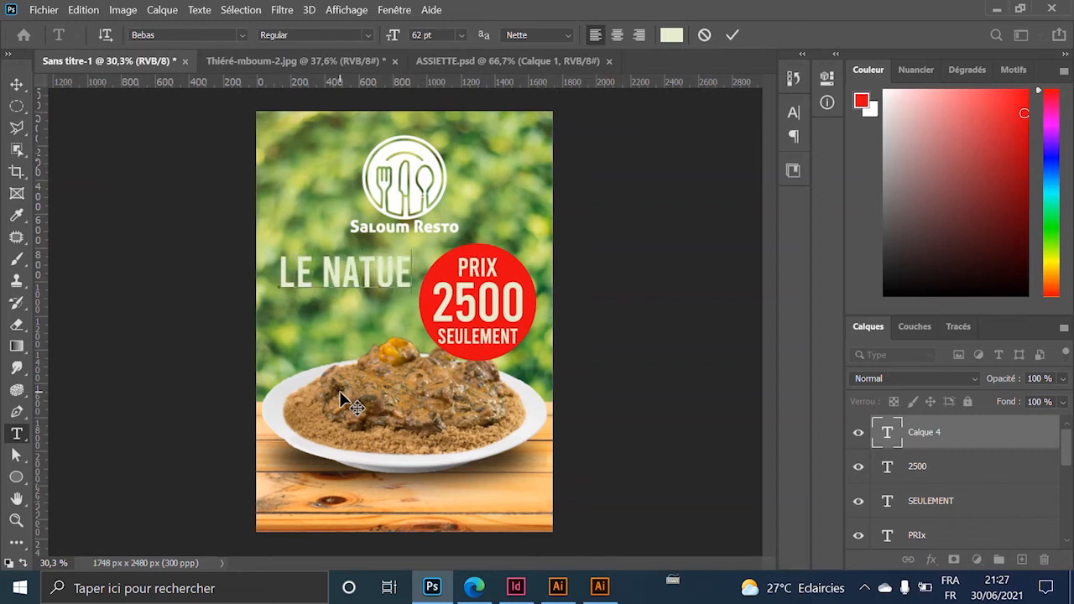
type("REL")
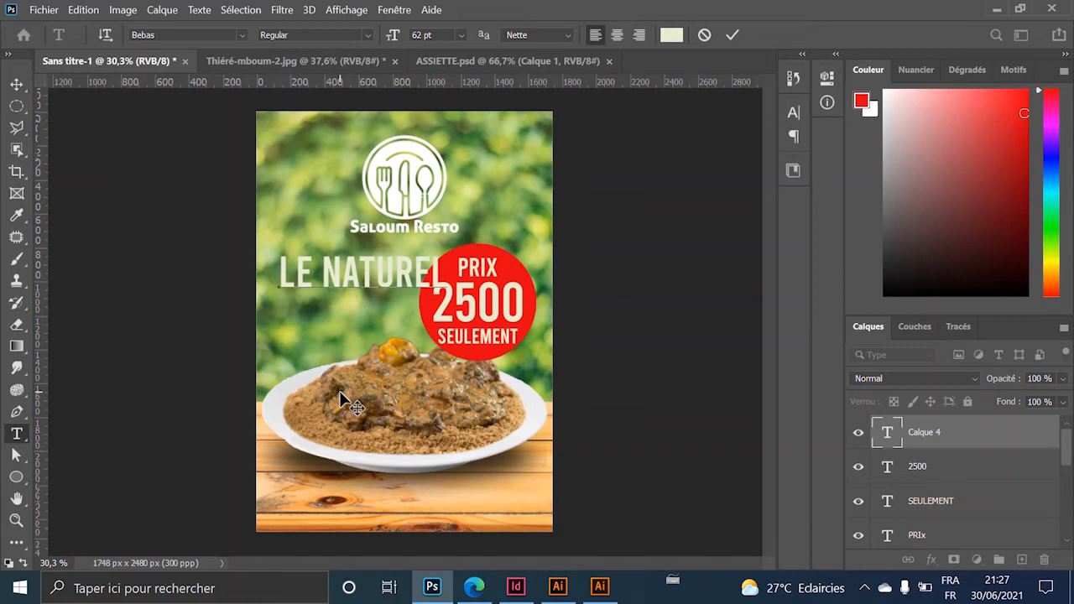
type("DU")
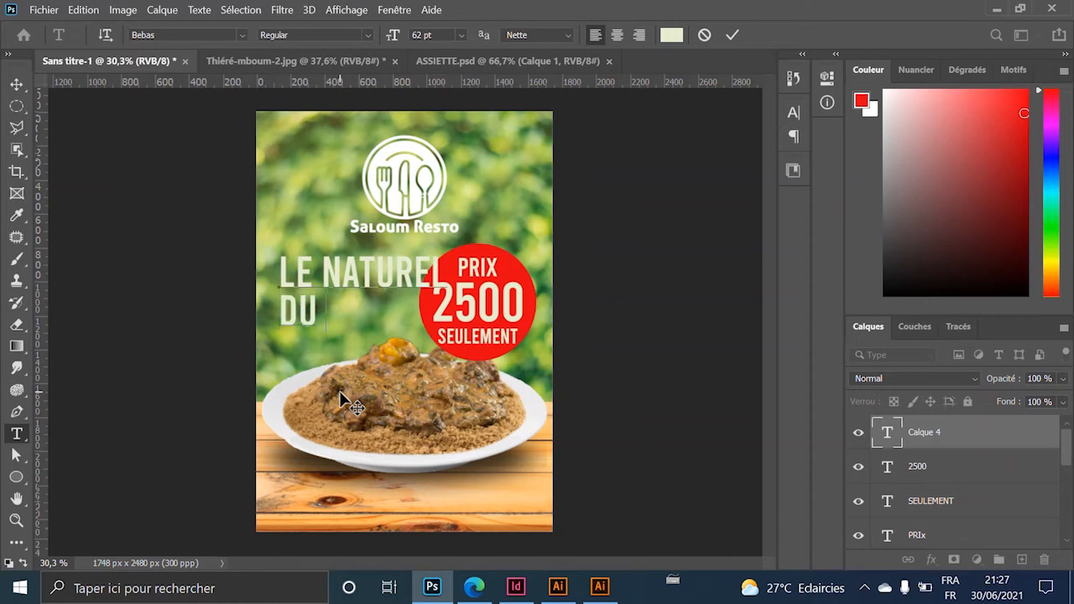
type(" TH")
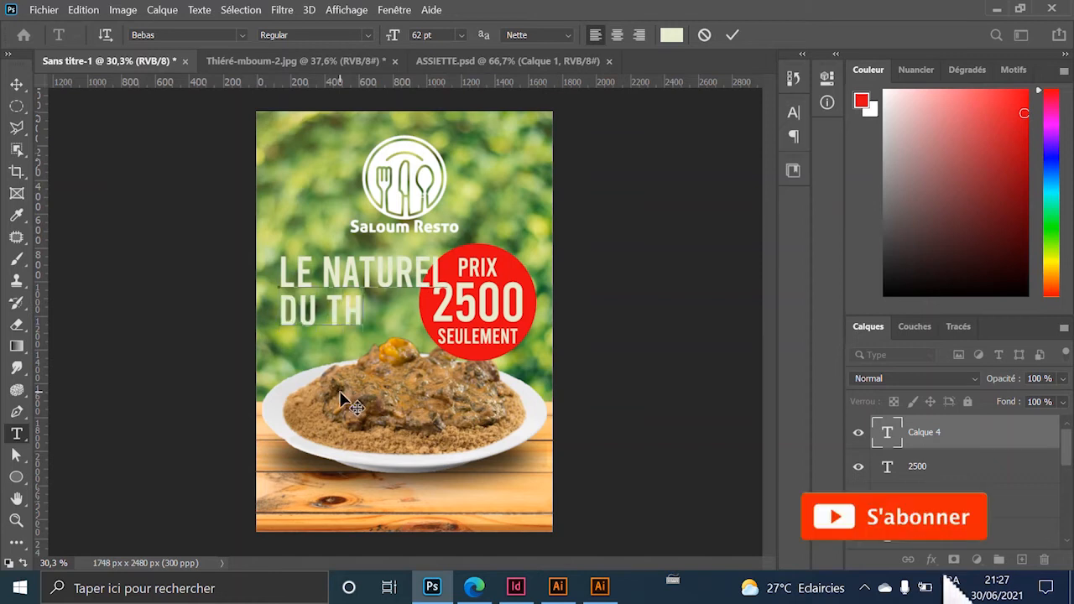
type("IERE")
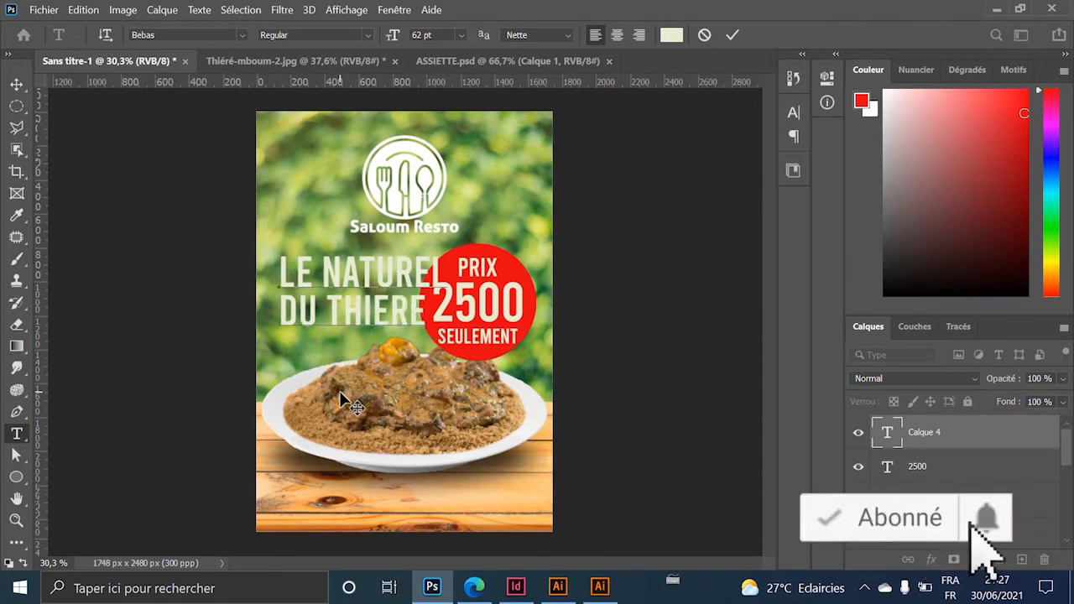
key("ctrl+a")
key("ctrl+shift+c")
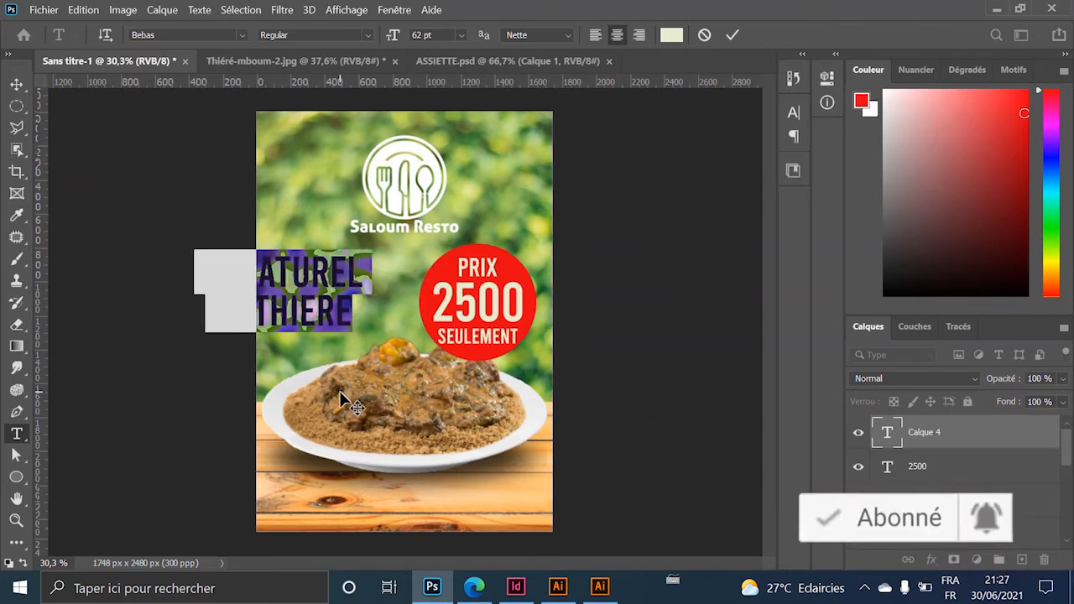
left_click(17, 84)
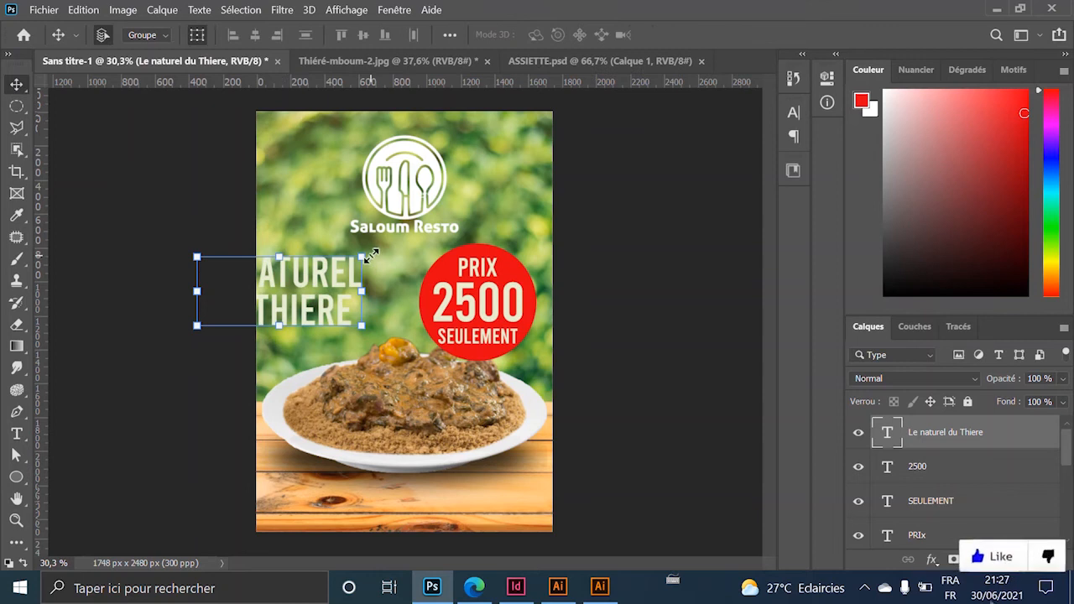
left_click_drag(372, 256, 337, 273)
left_click_drag(311, 293, 398, 256)
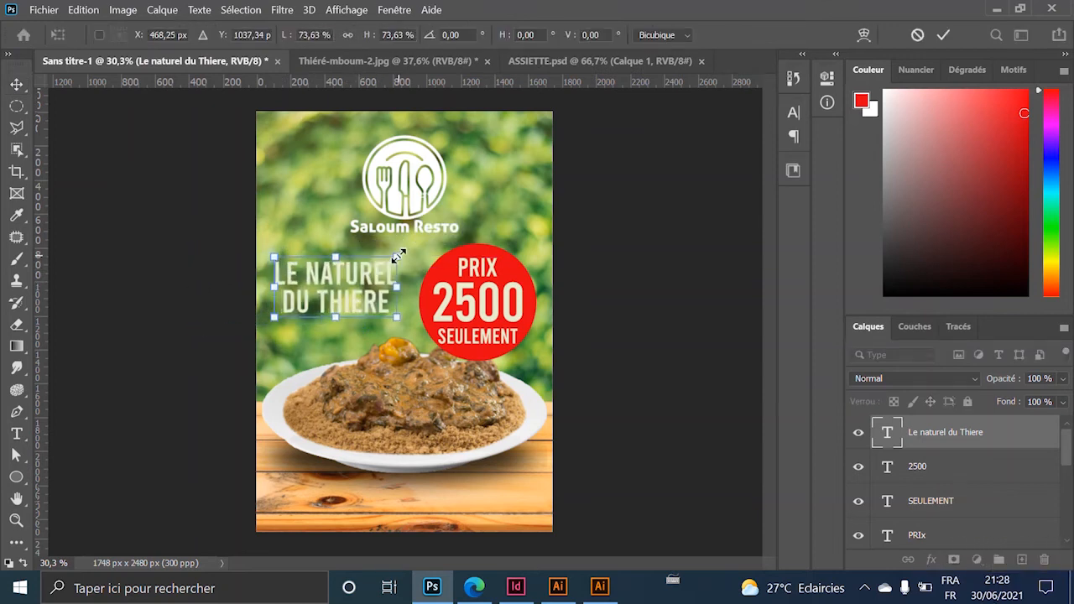
key("Return")
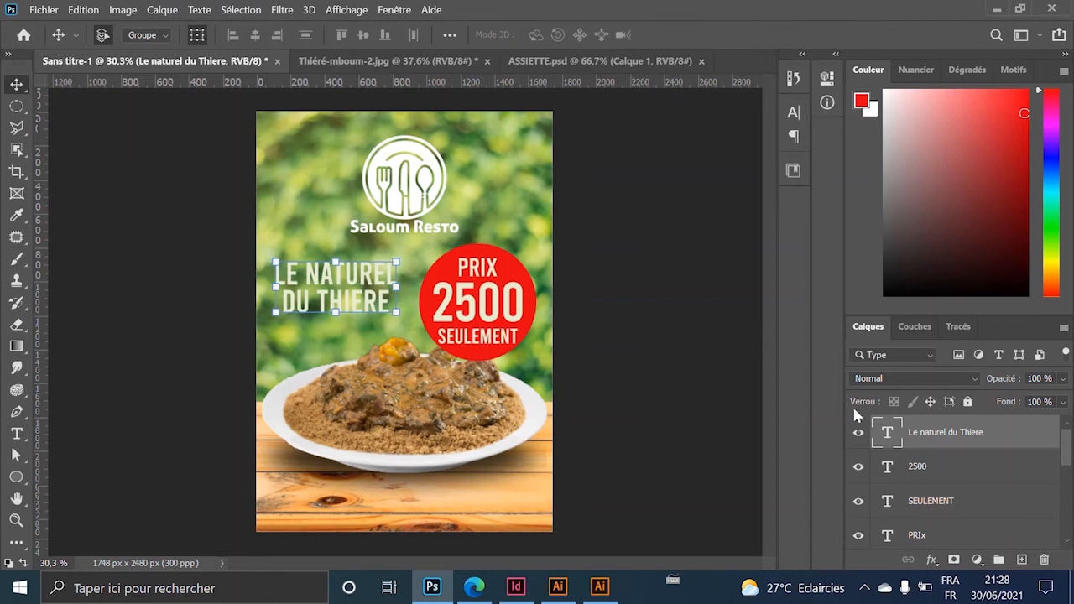
Set the headline font to Alex Brush and enlarge it to about 120%.
double_click(889, 437)
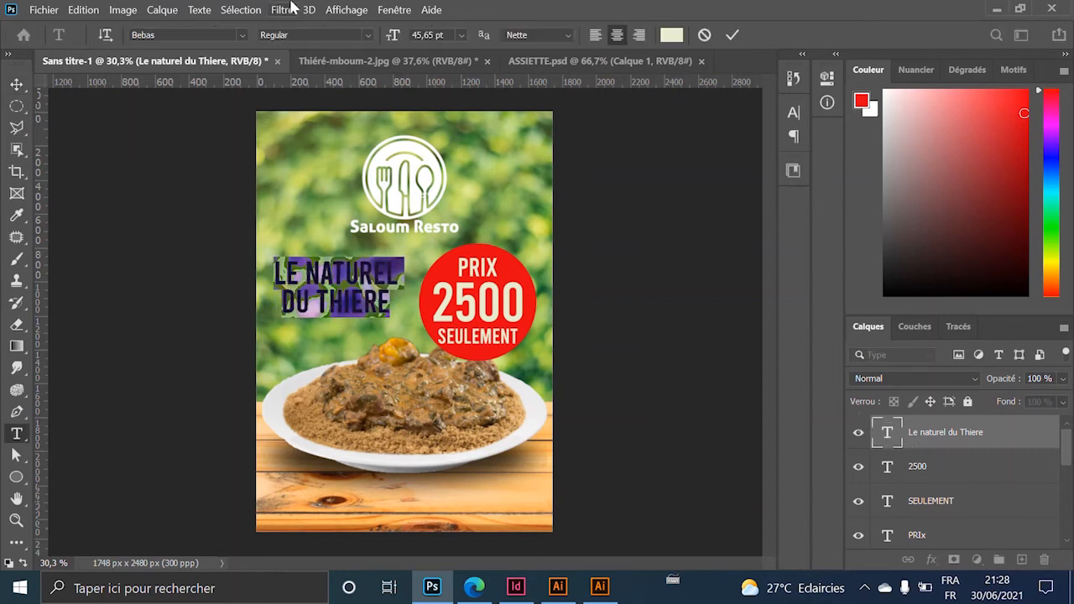
left_click(242, 34)
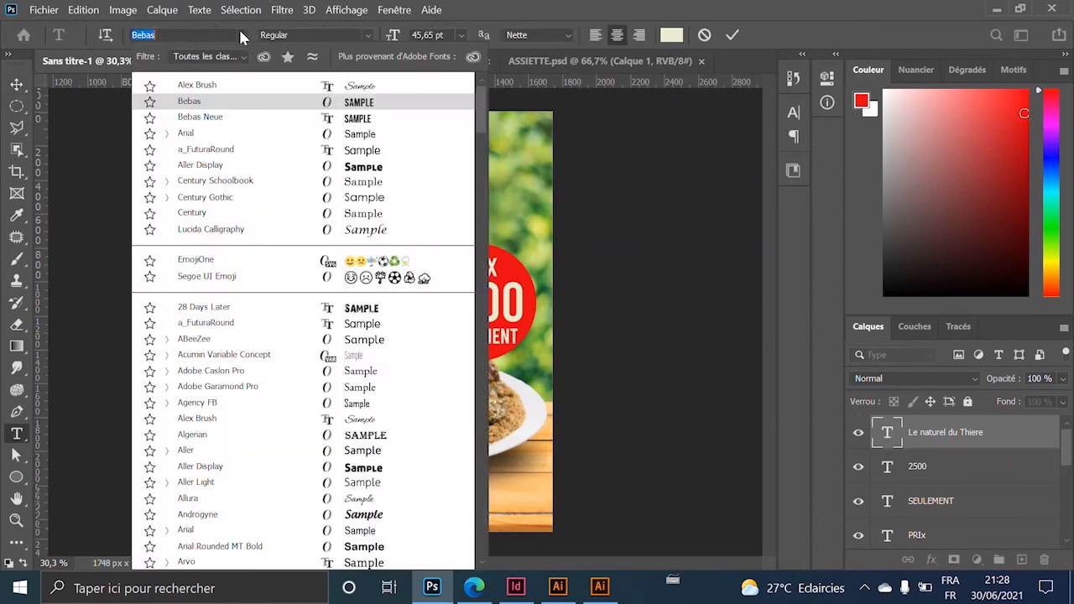
left_click(227, 87)
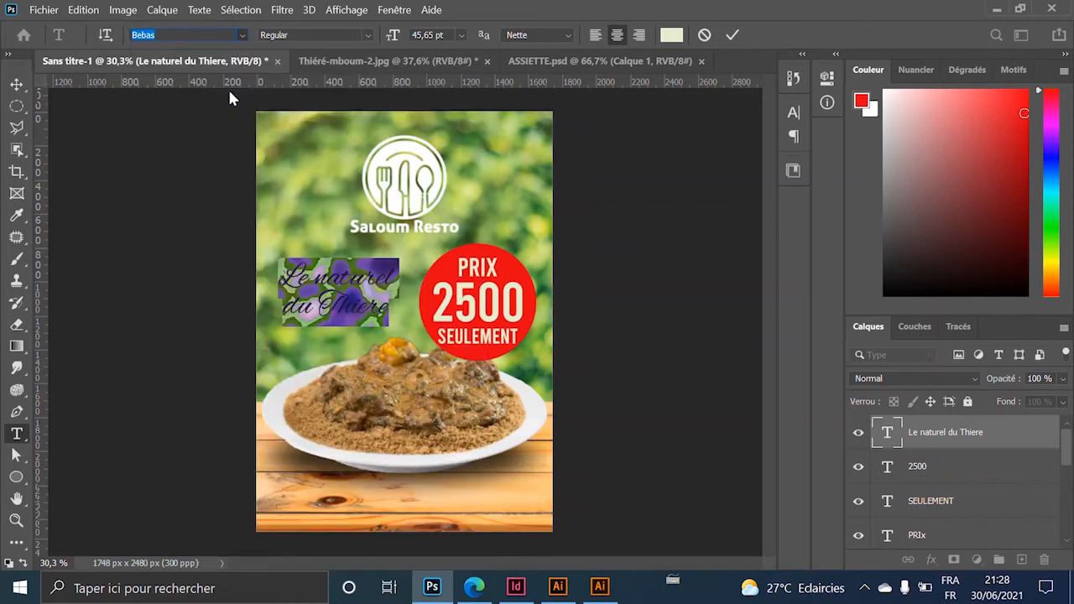
left_click(17, 84)
mouse_move(380, 262)
left_mouse_down()
mouse_move(418, 243)
mouse_move(386, 272)
left_mouse_up()
key("Return")
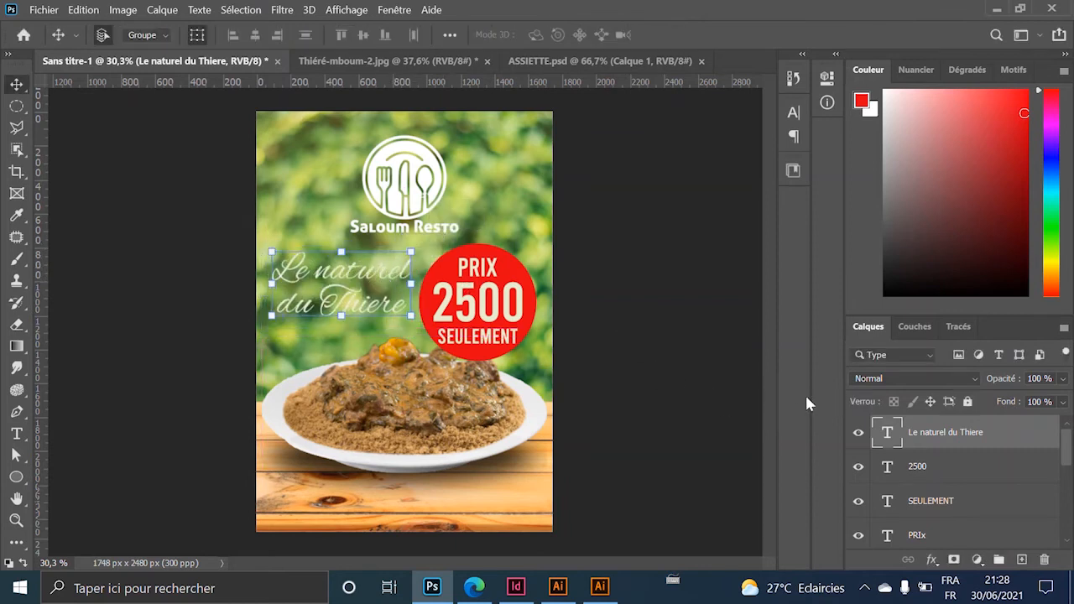
Colour the headline brown #8b4119, sampled from the wooden table.
double_click(884, 433)
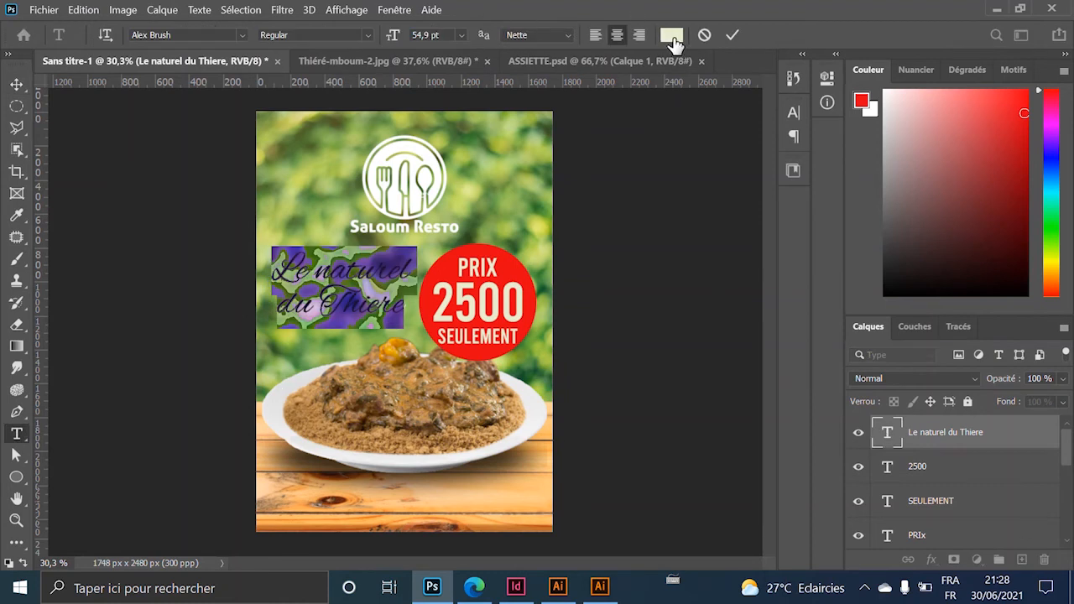
left_click(672, 38)
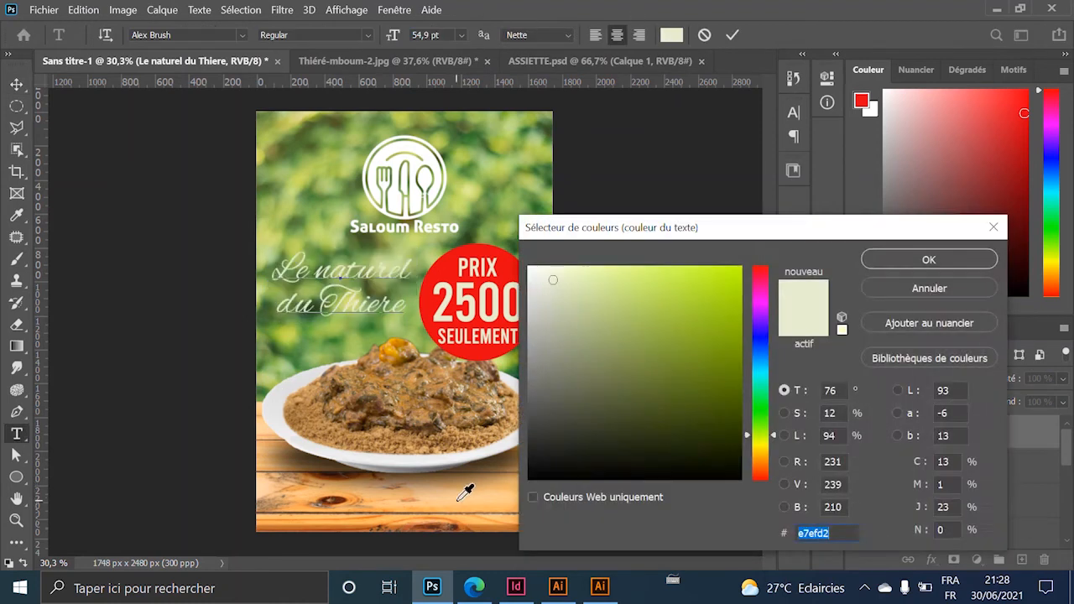
left_click(343, 497)
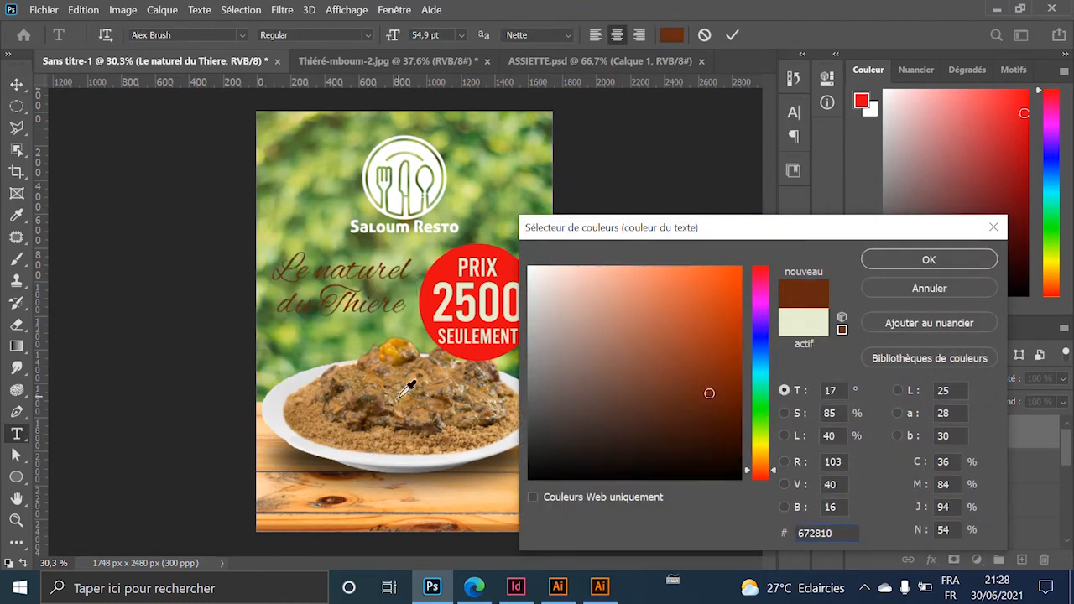
left_click(346, 498)
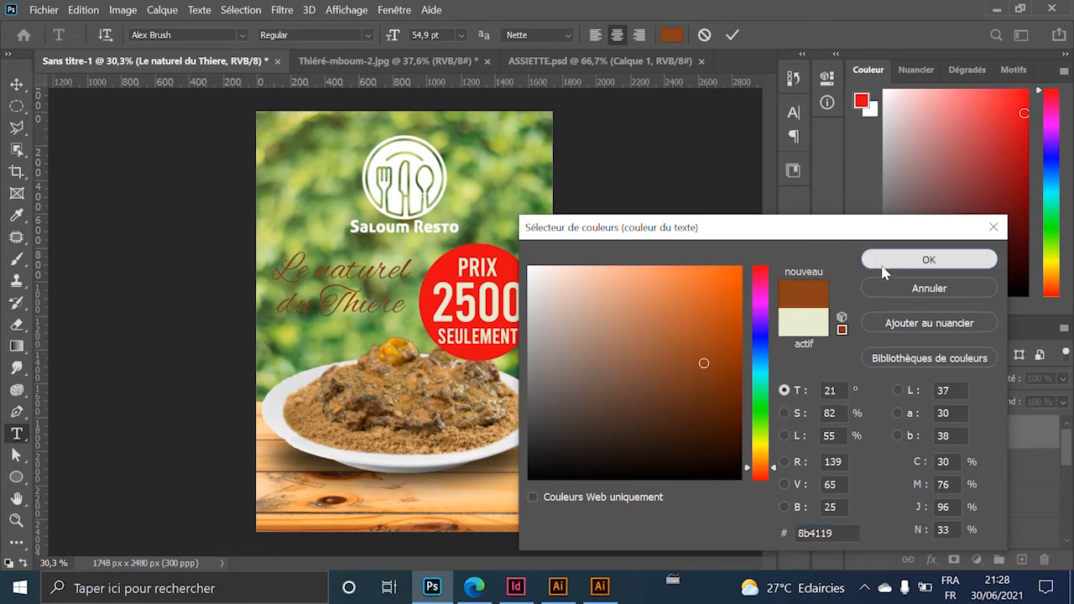
left_click(929, 259)
left_click(16, 84)
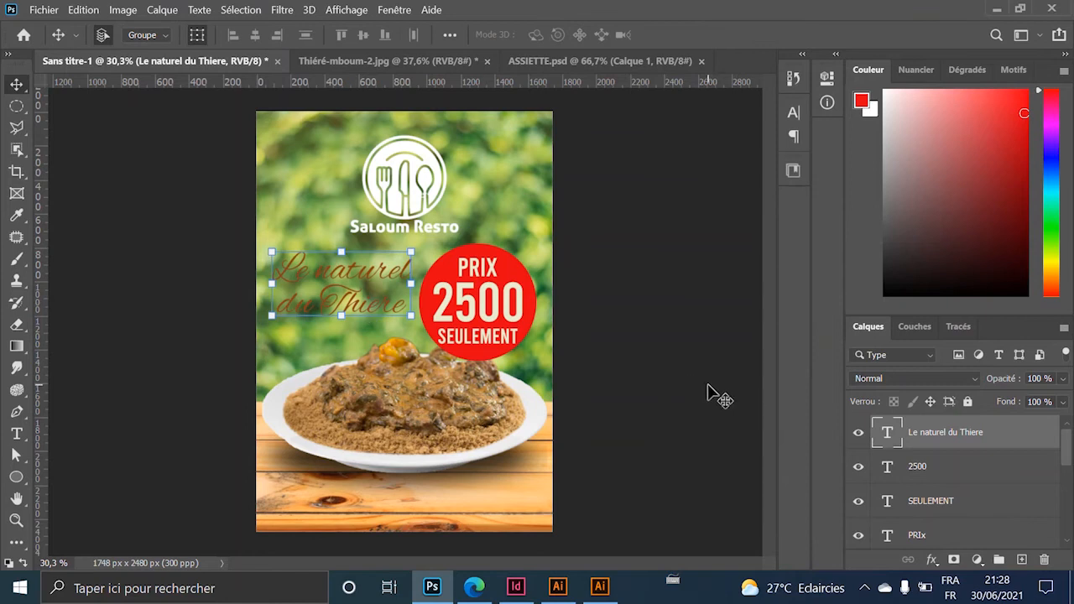
Add a 7 px white Contour stroke to the 'Le naturel du Thiere' headline.
double_click(1007, 443)
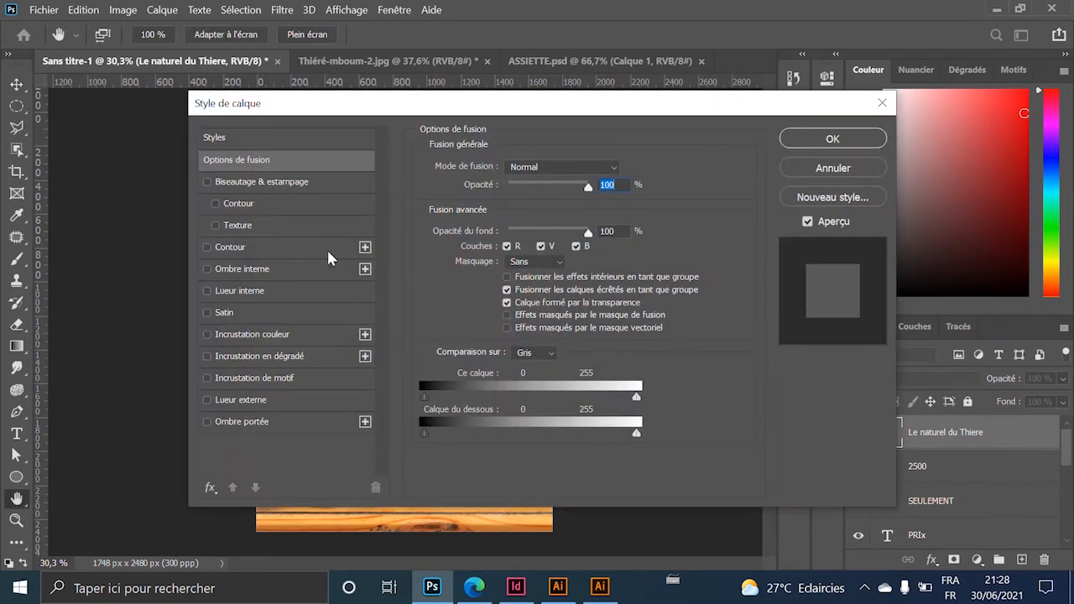
left_click_drag(303, 108, 622, 107)
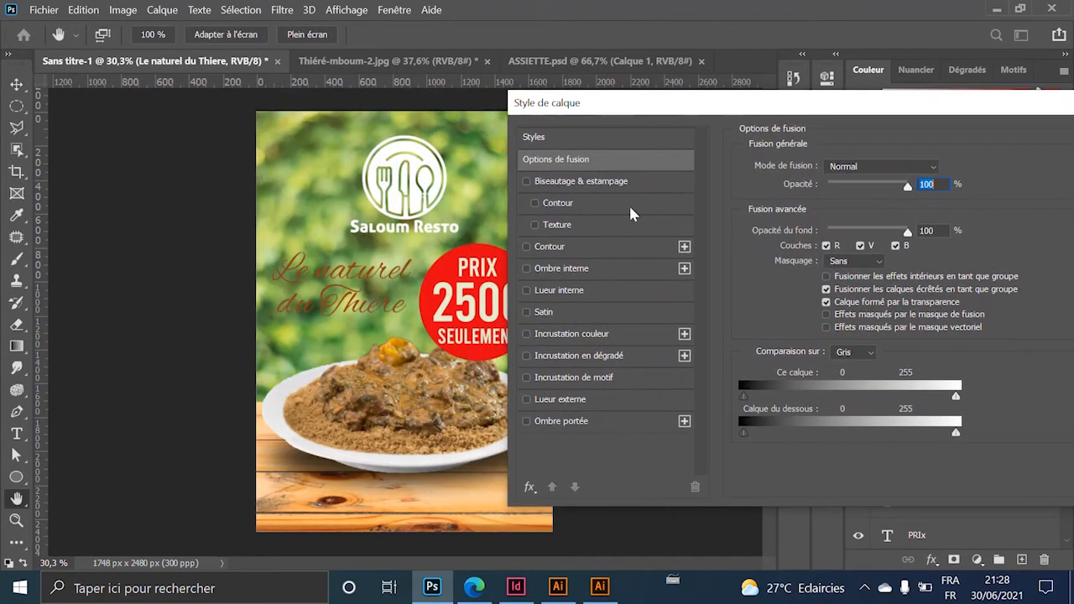
left_click(556, 248)
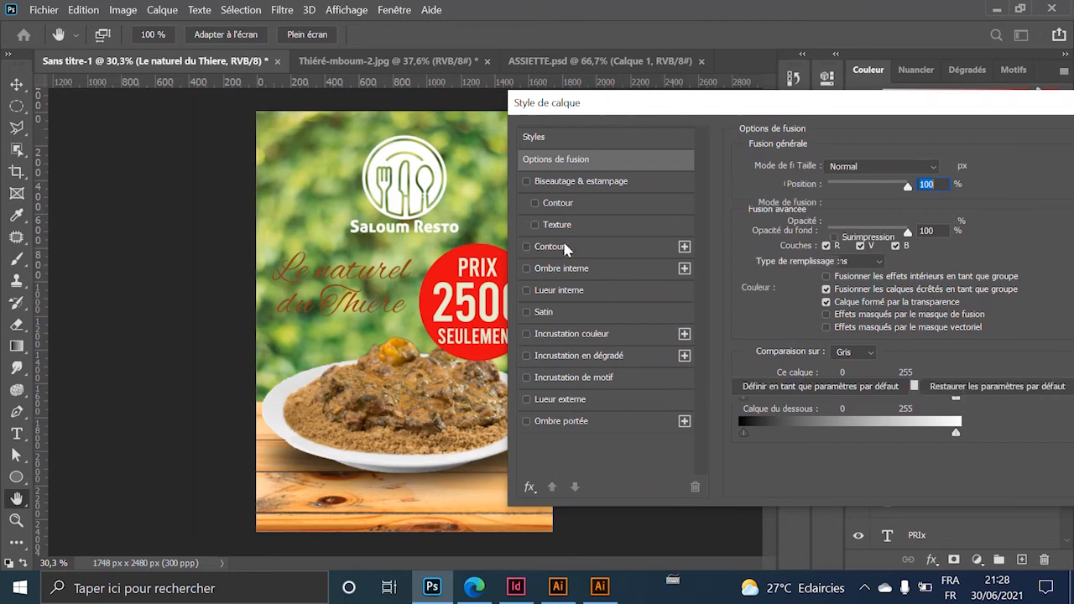
left_click_drag(836, 171, 839, 170)
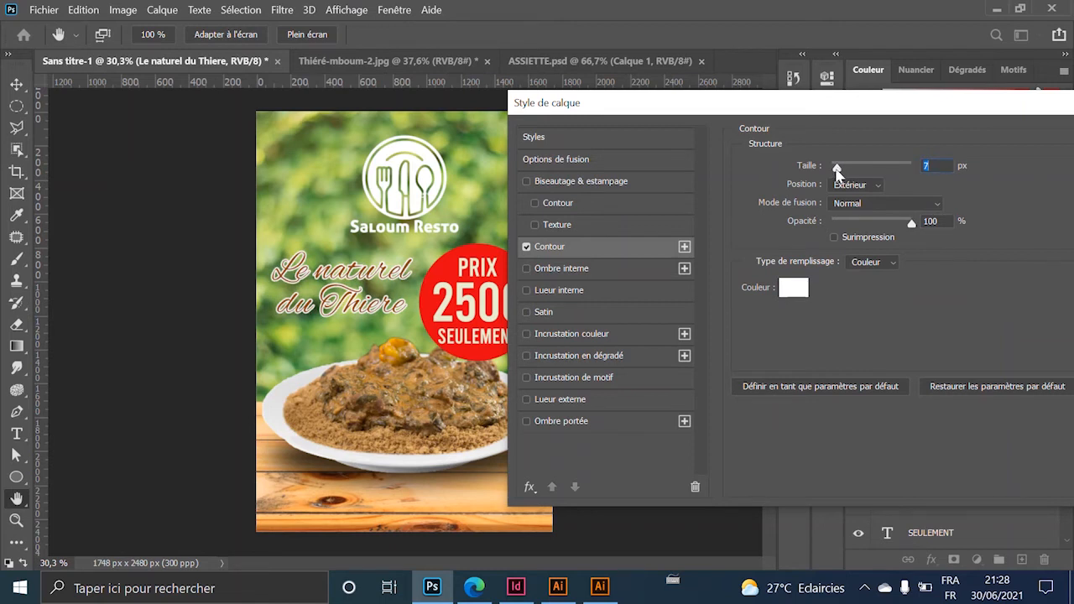
left_click_drag(868, 99, 760, 92)
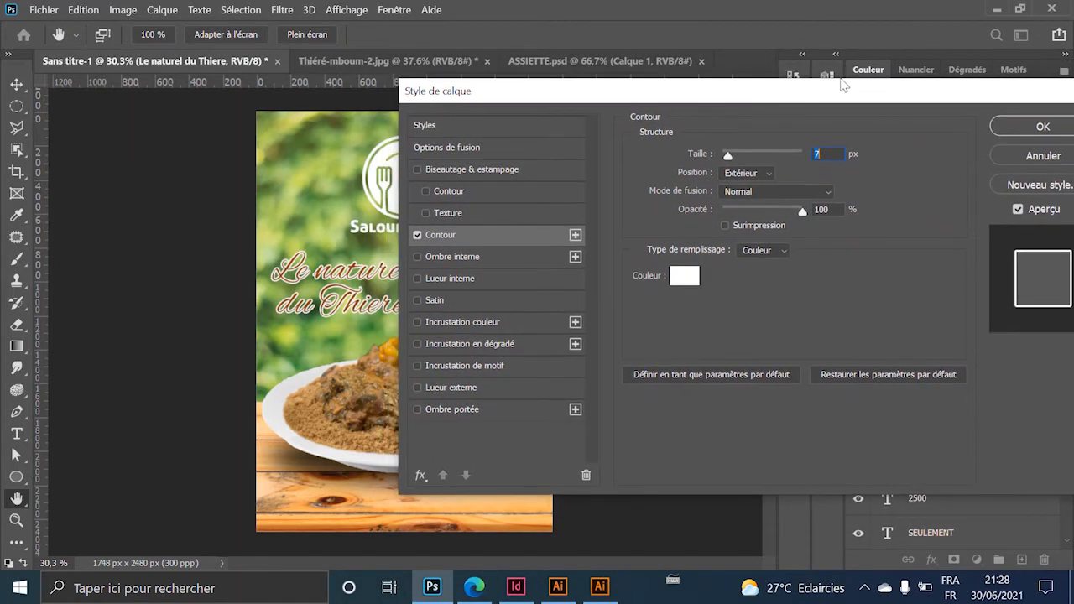
left_click_drag(855, 104, 776, 123)
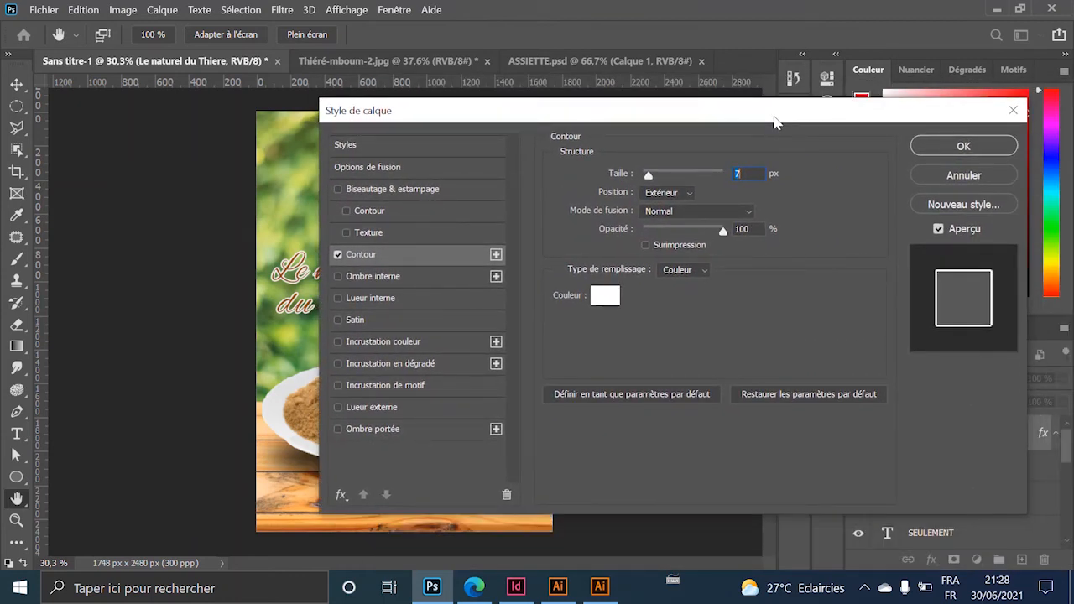
left_click_drag(774, 123, 633, 115)
left_click(822, 139)
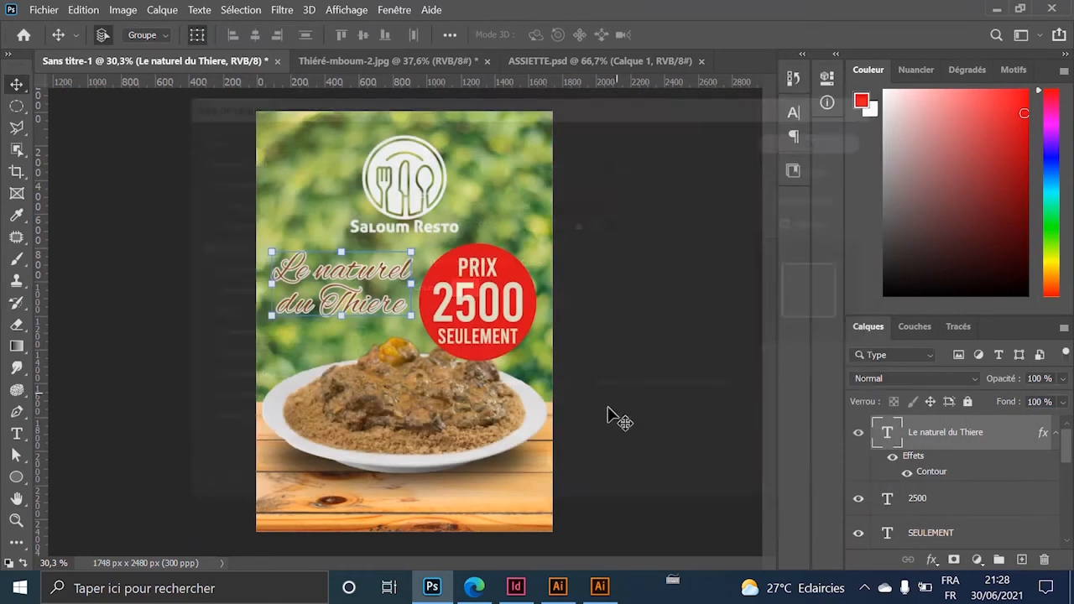
scroll(353, 285, "up", 2)
scroll(361, 288, "up", 1)
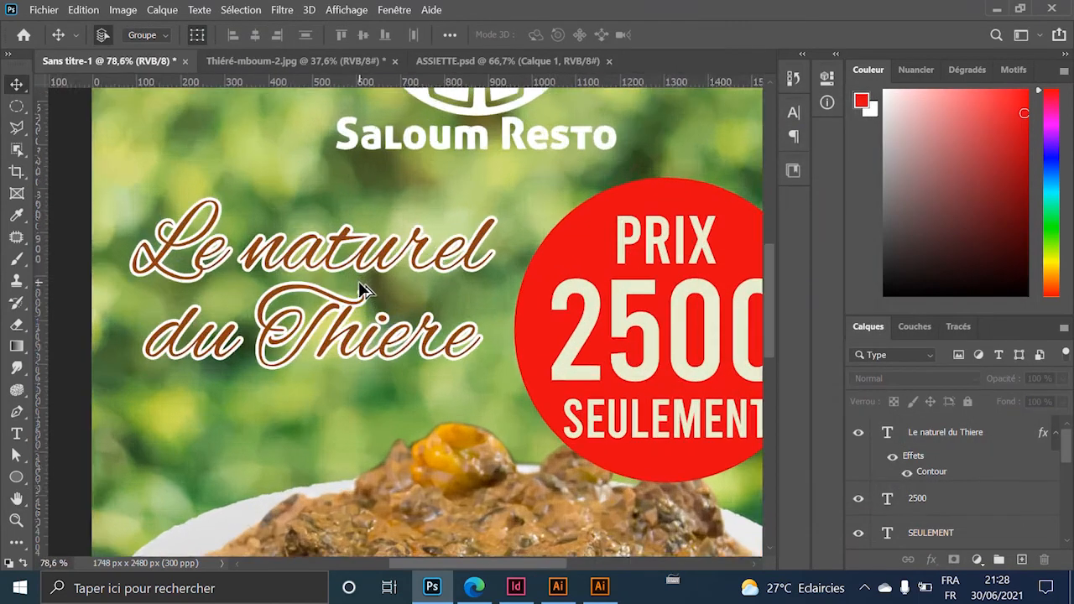
scroll(403, 289, "down", 3)
scroll(471, 290, "up", 2)
scroll(470, 289, "down", 2)
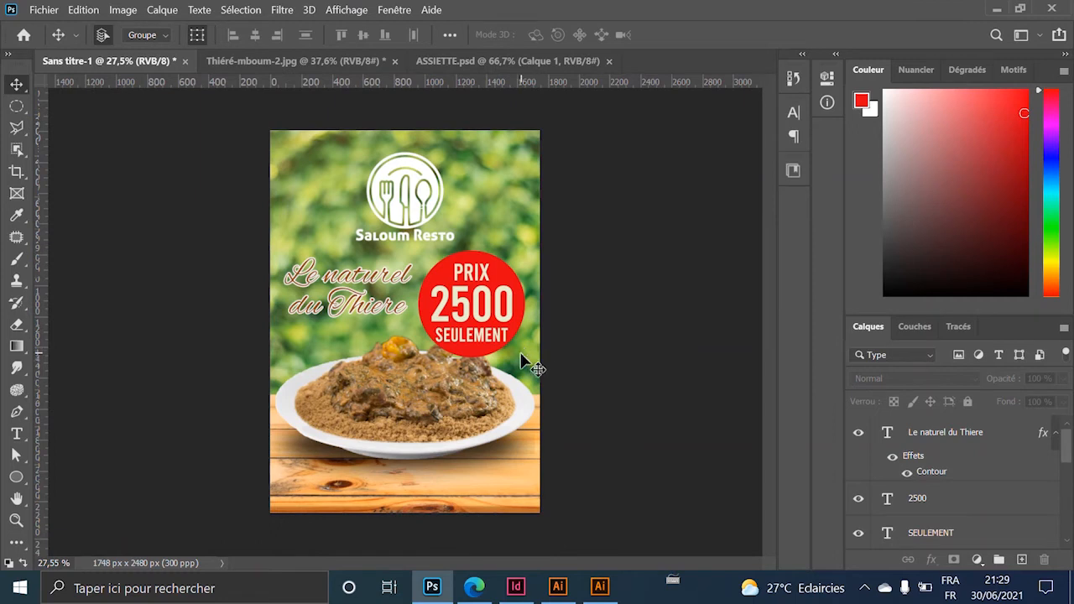
Type the phone number '77 777 77 77' near the flyer's bottom in Bebas.
left_click(16, 435)
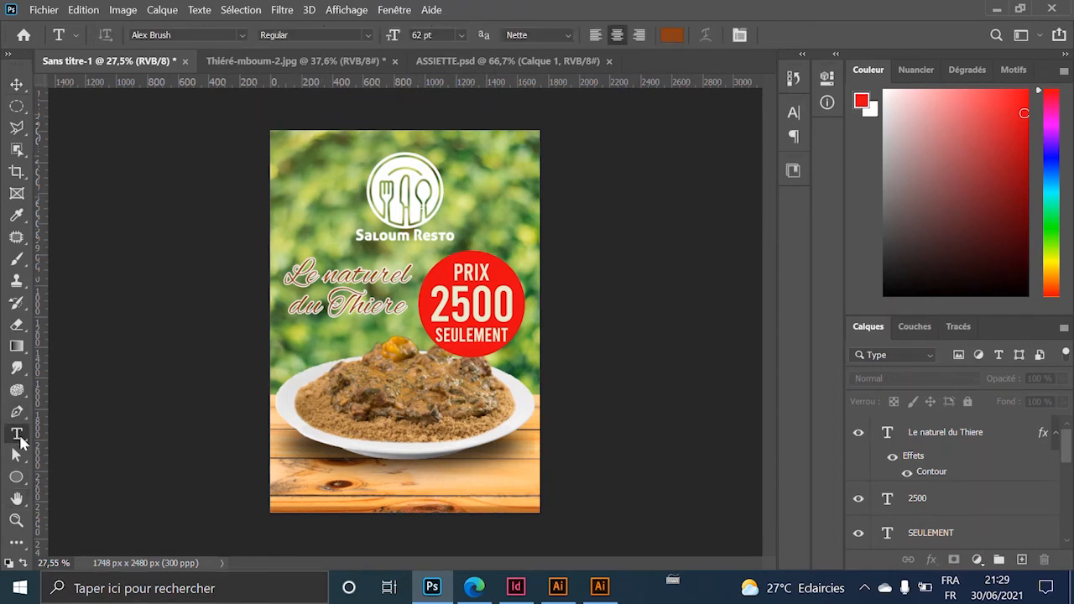
left_click(307, 485)
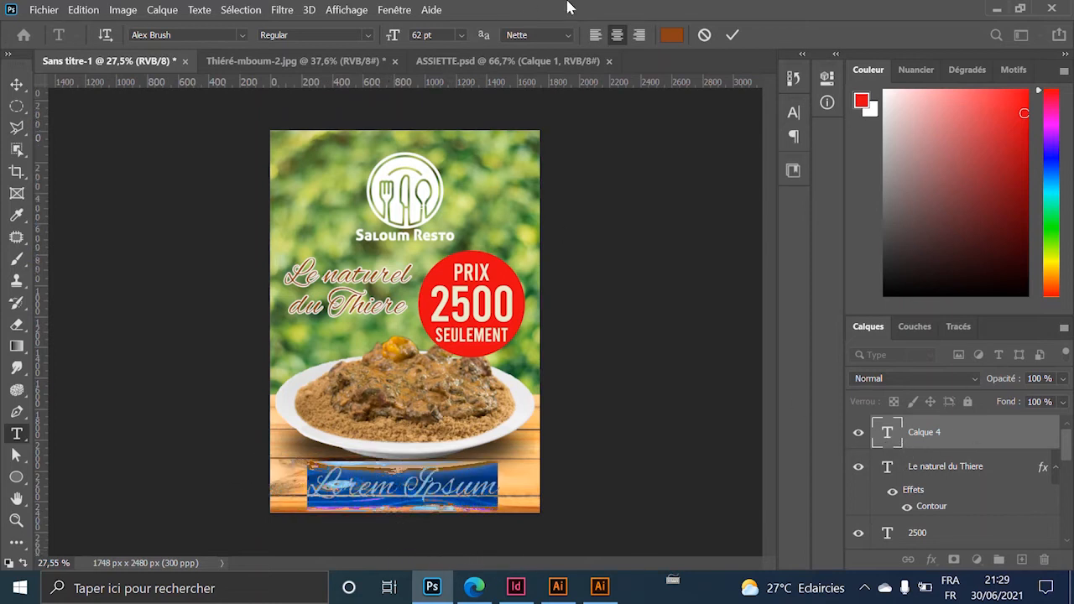
left_click(196, 34)
type("be")
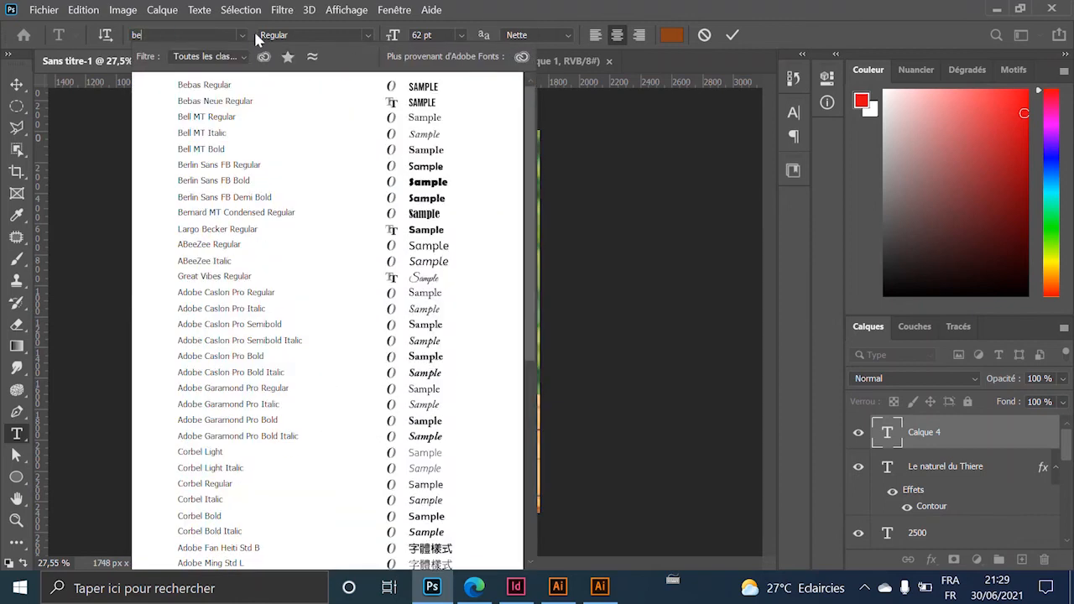
left_click(216, 85)
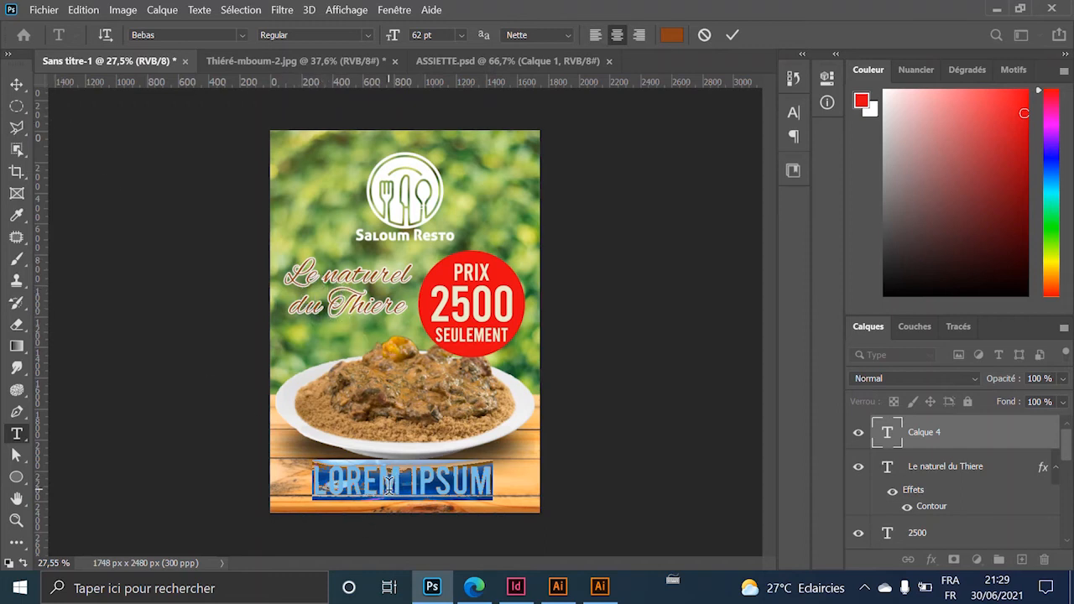
type("77")
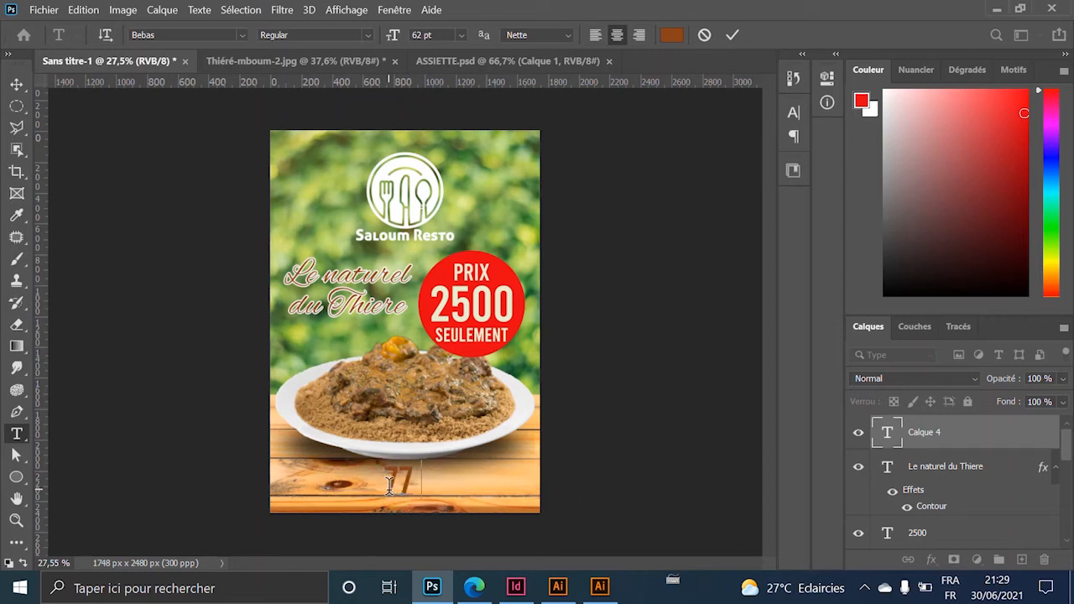
type(" 777 77")
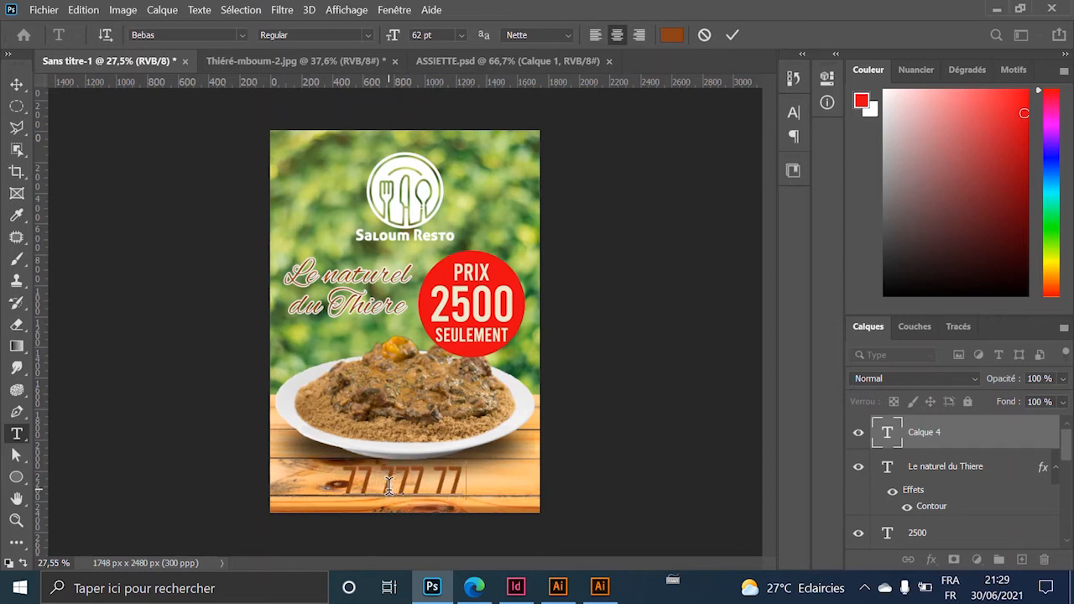
type(" 77")
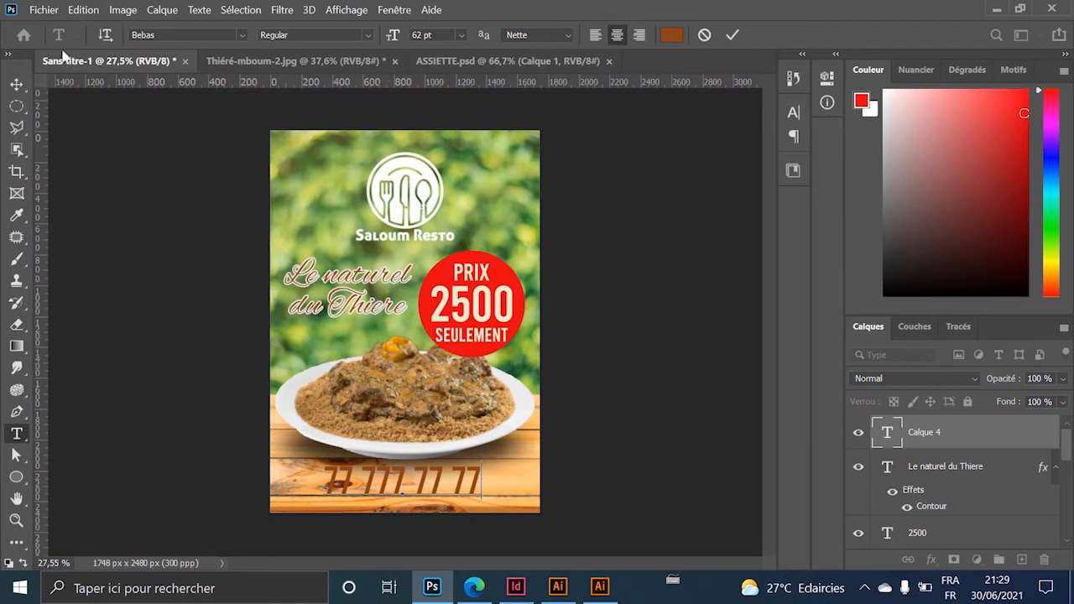
left_click(16, 84)
Shrink the phone number to about 61% and place it on the bottom wooden planks.
left_click(482, 459)
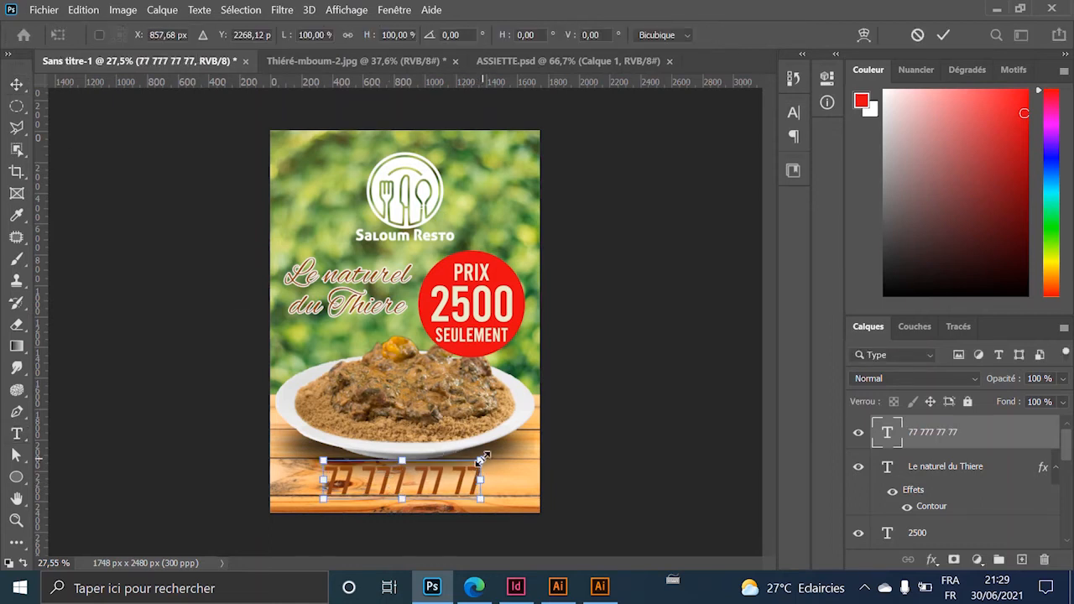
left_click_drag(483, 459, 355, 476)
key("Return")
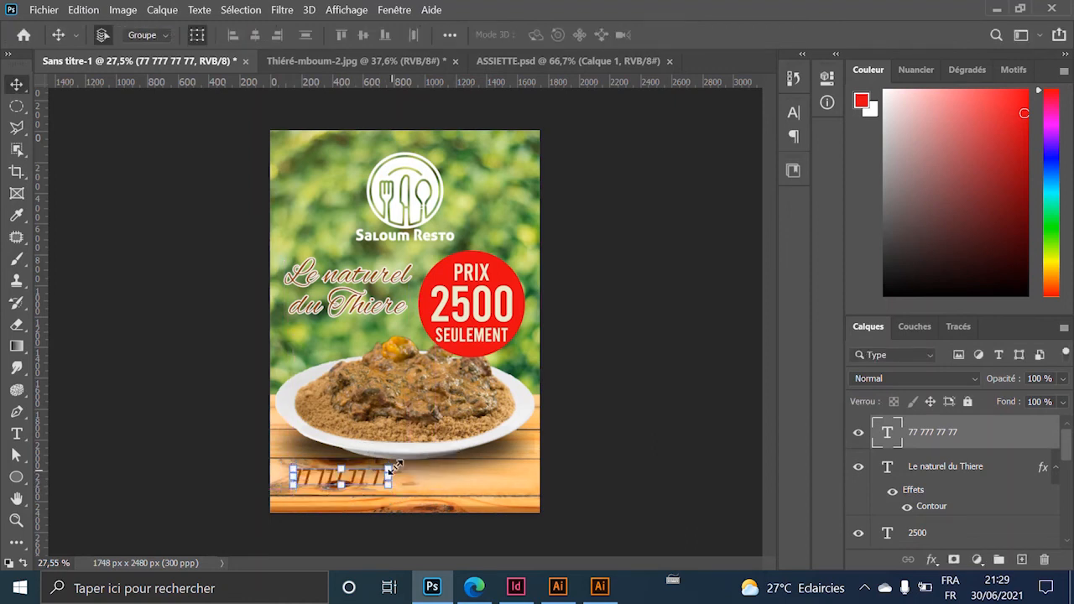
left_click(719, 492)
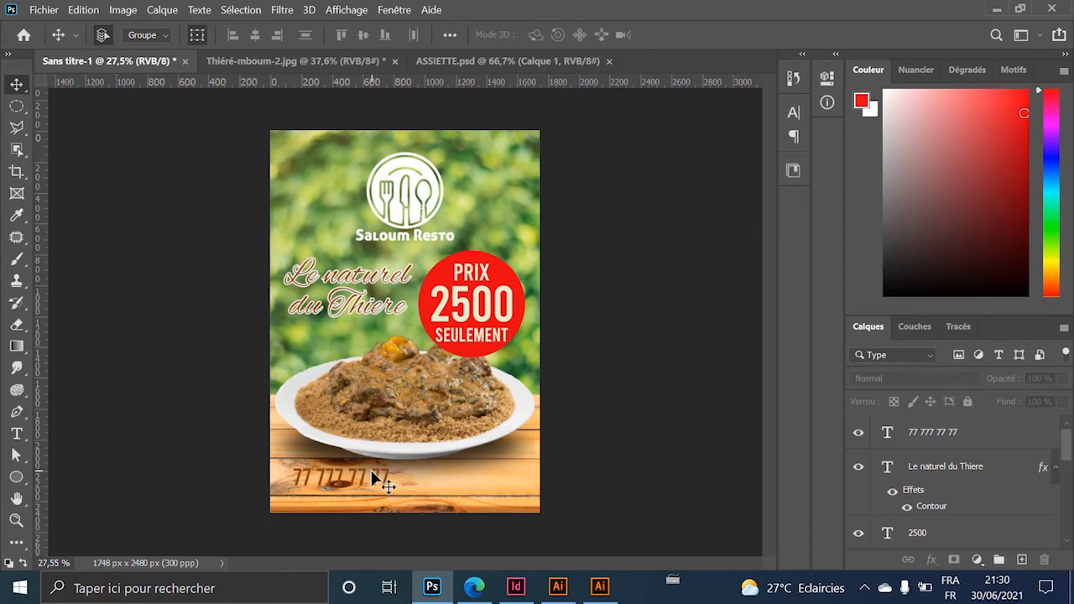
left_click_drag(375, 479, 383, 487)
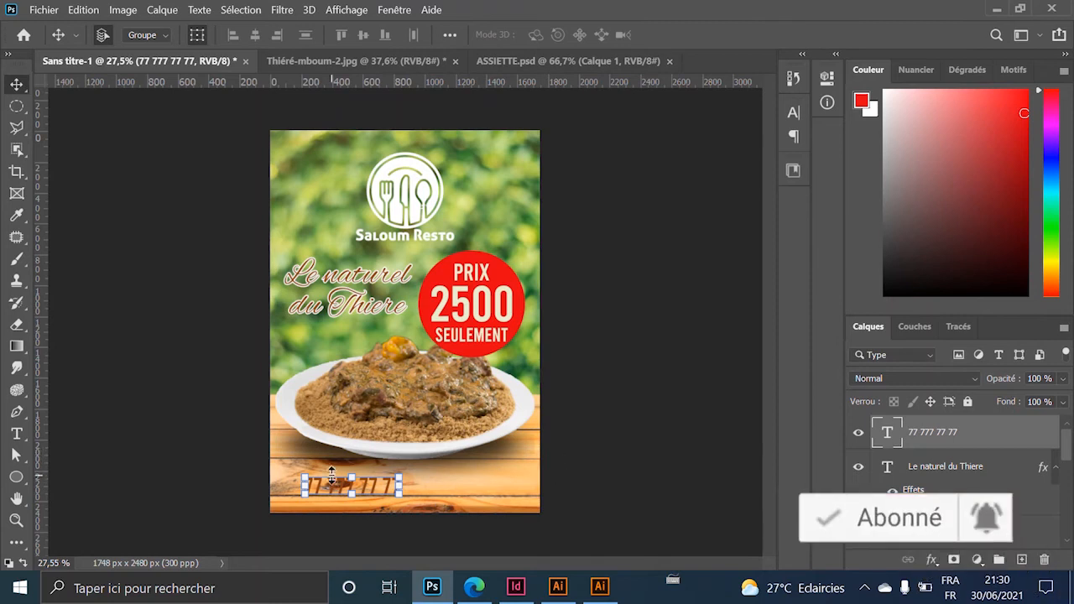
Draw a peach-filled rectangle bar across the bottom of the flyer.
left_click(16, 477)
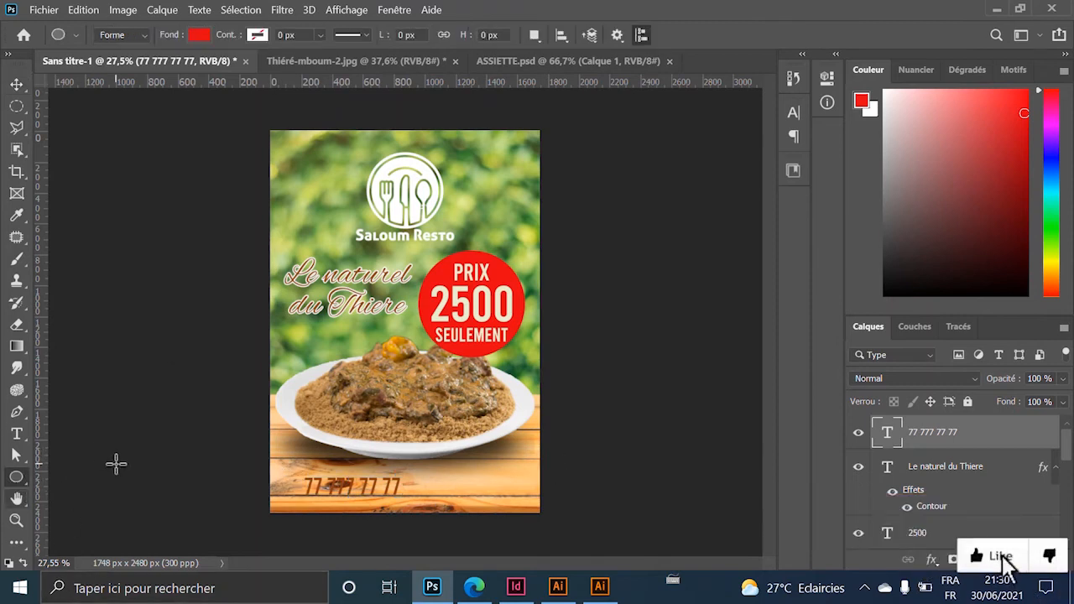
left_click(199, 34)
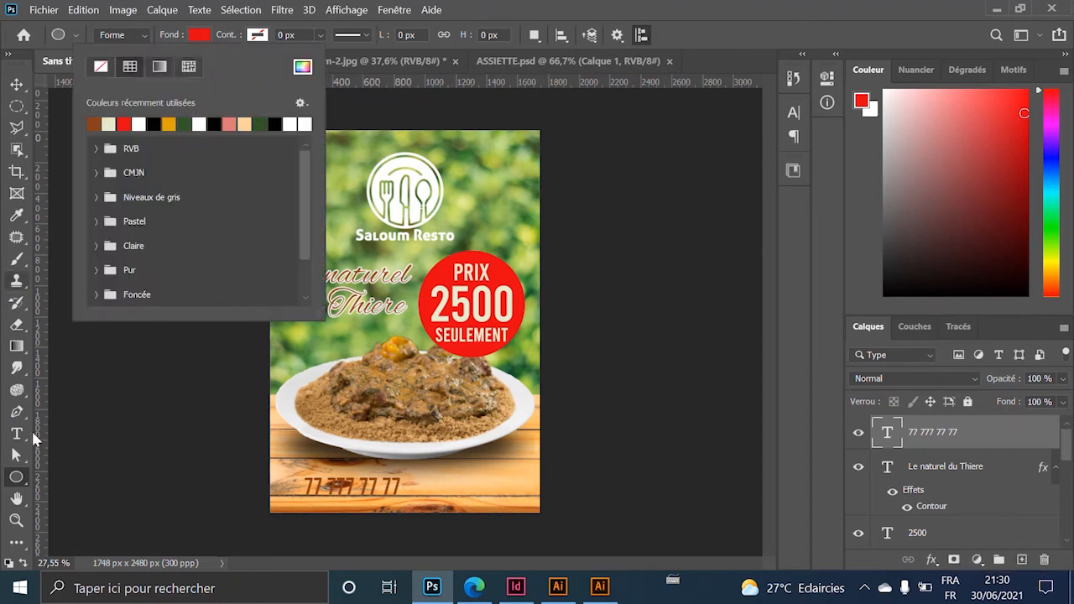
left_click(5, 478)
right_click(16, 477)
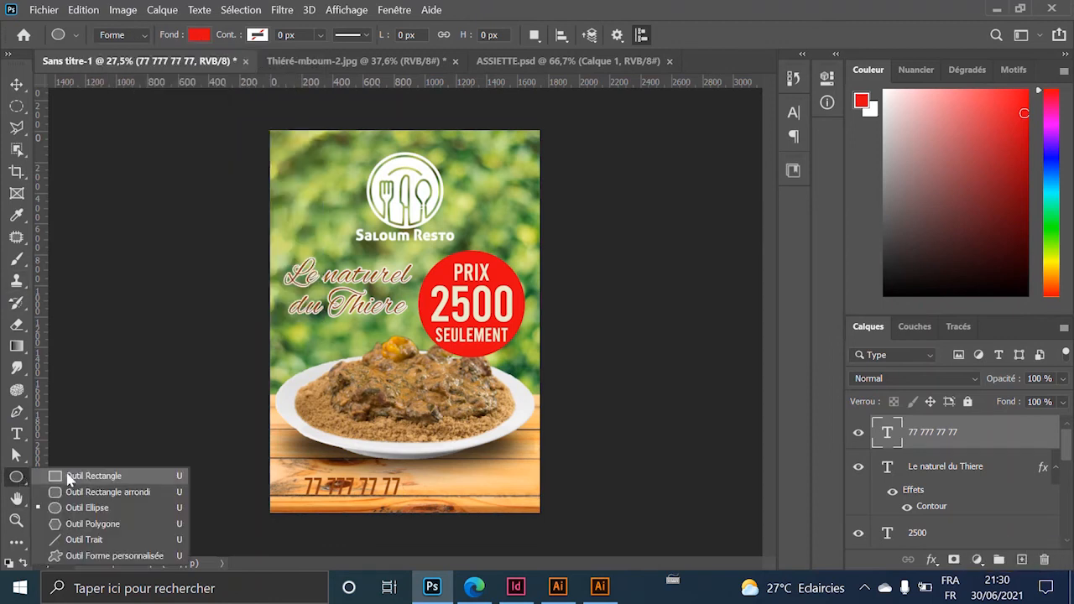
left_click(55, 476)
left_click(199, 34)
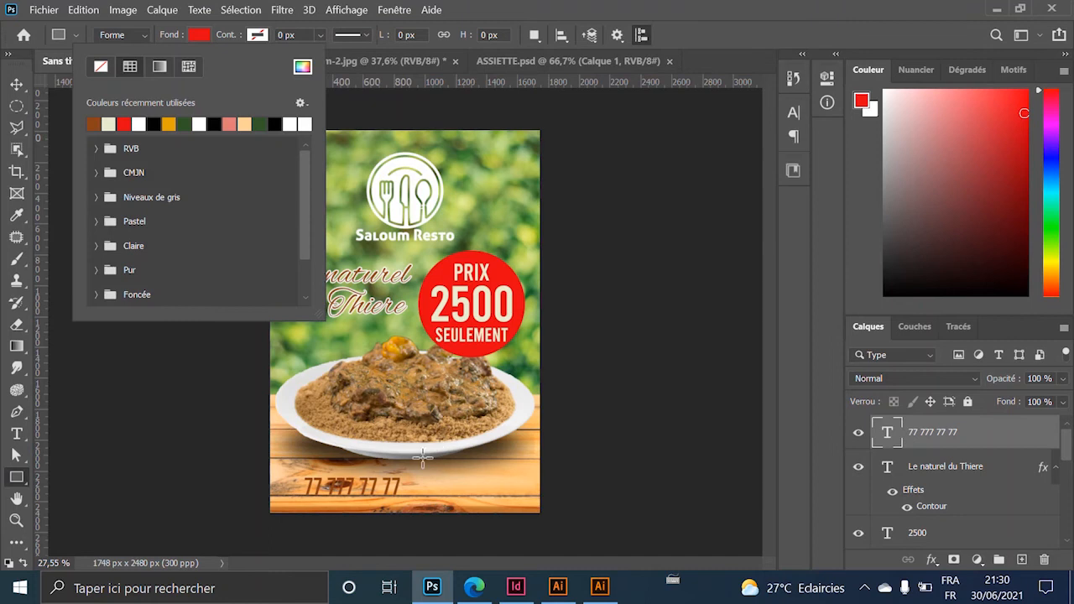
left_click(245, 124)
left_click(562, 34)
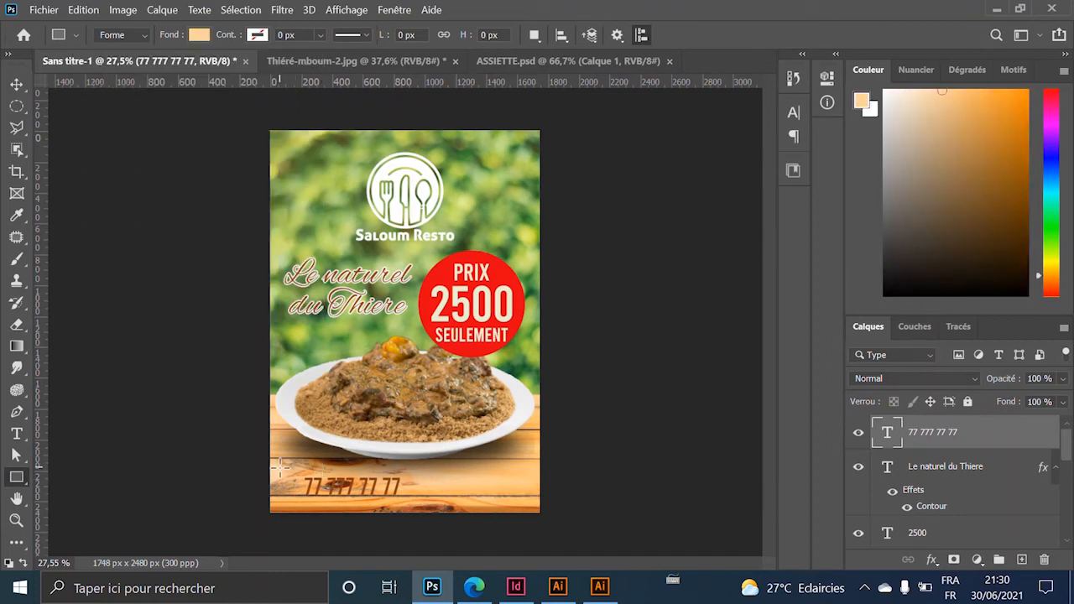
left_click_drag(260, 471, 549, 502)
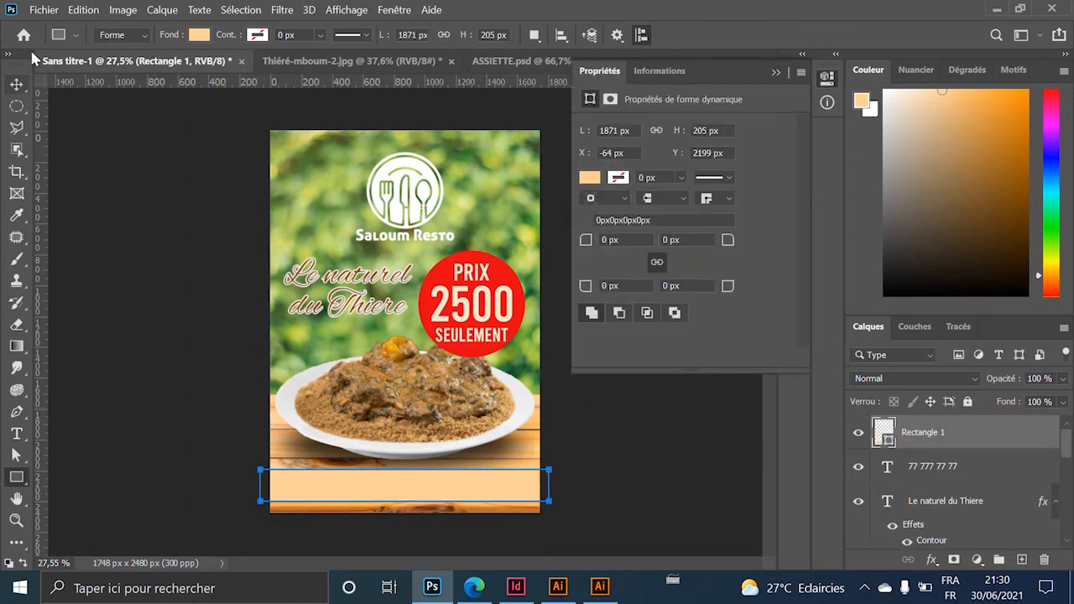
Move Rectangle 1 beneath the phone number layer and reselect the text.
left_click(17, 85)
left_click_drag(940, 437, 924, 501)
left_click(479, 539)
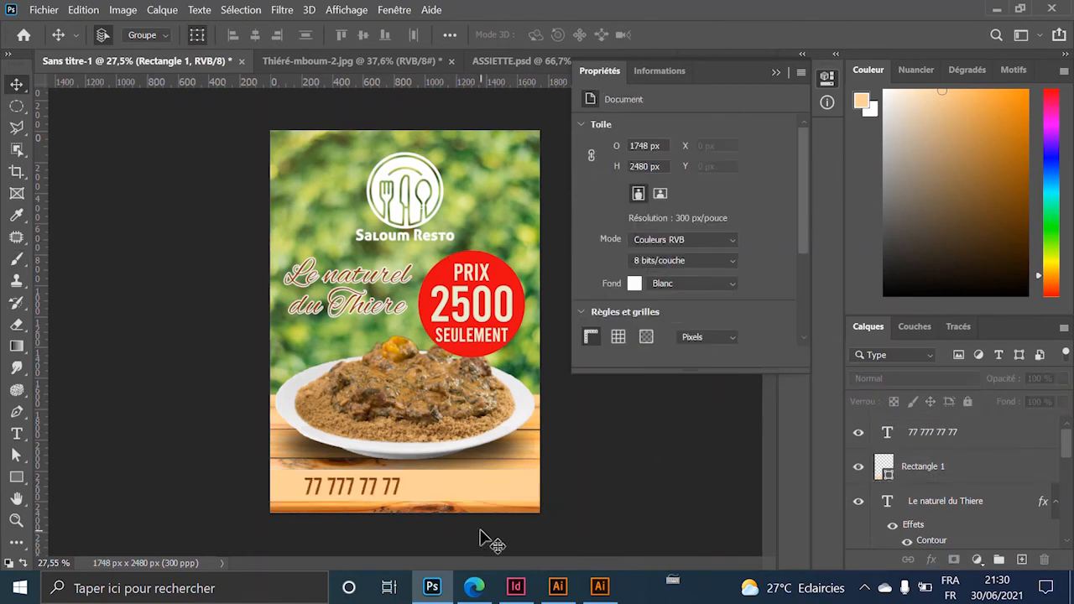
left_click(370, 490)
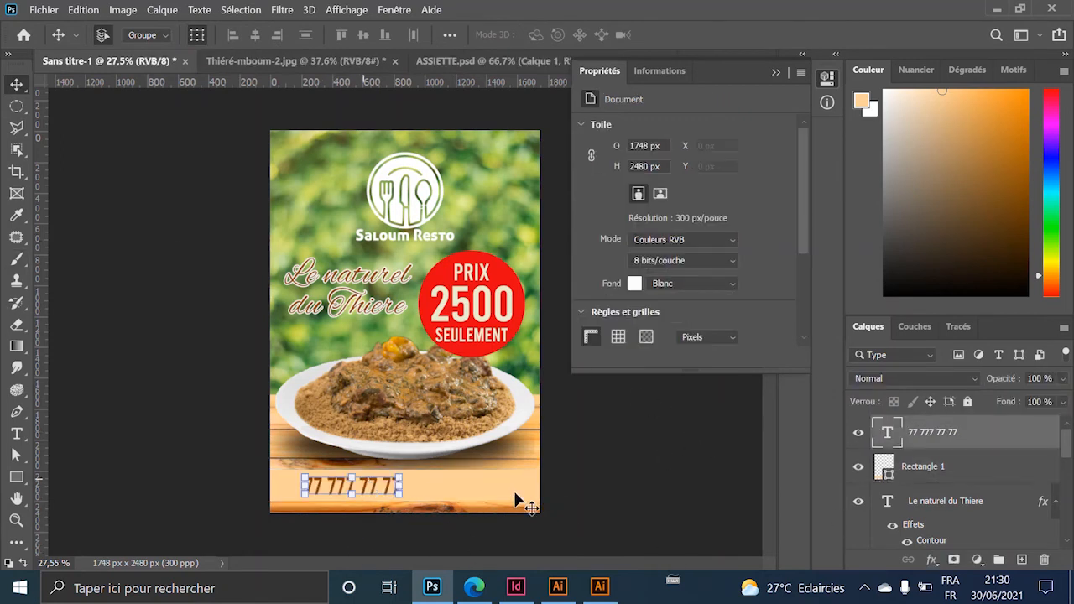
Append a dash and the restaurant's contact e-mail after the phone number, then select all text.
double_click(885, 438)
left_click(401, 485)
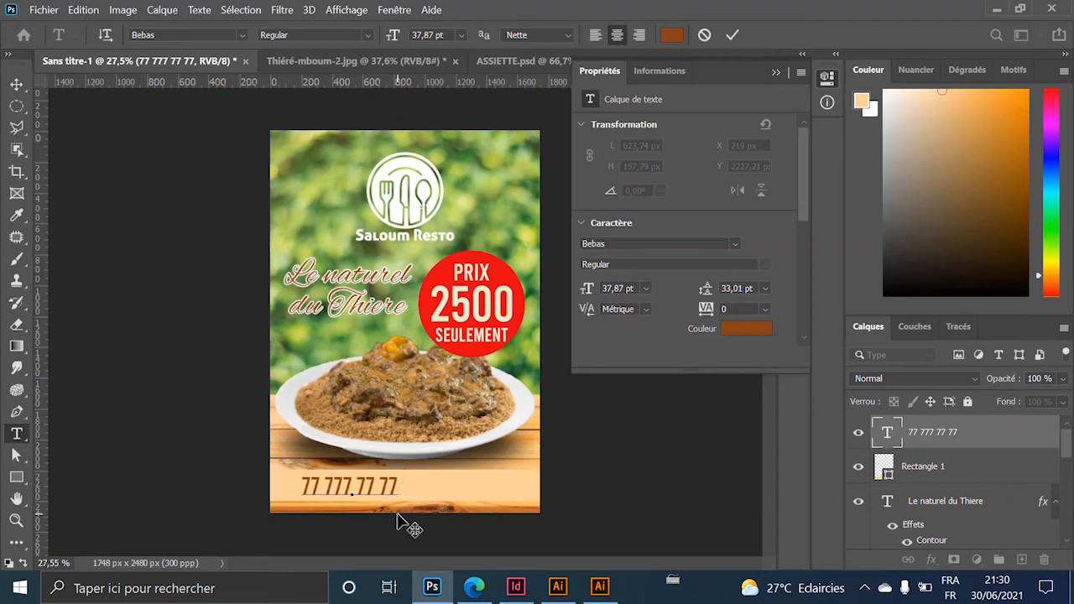
type("è")
key("BackSpace")
type("-")
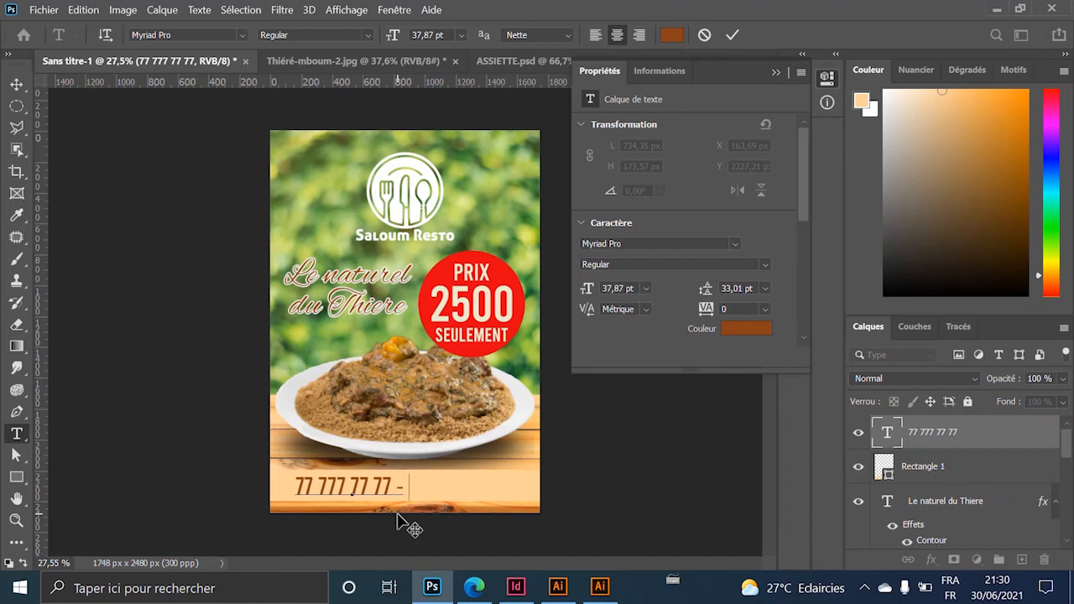
type(" salo")
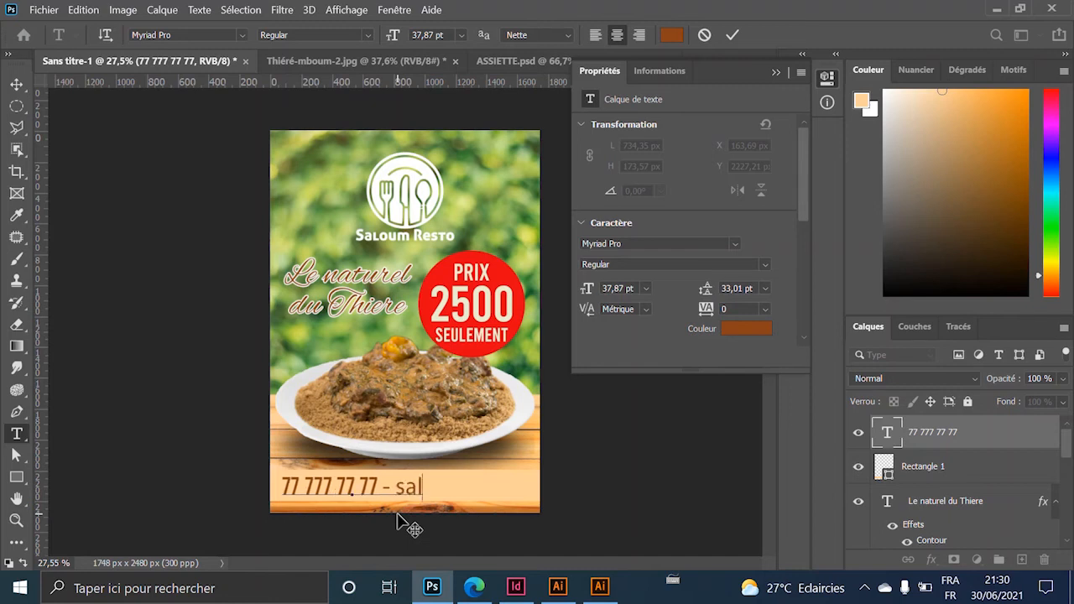
key("BackSpace")
key("BackSpace")
key("BackSpace")
key("BackSpace")
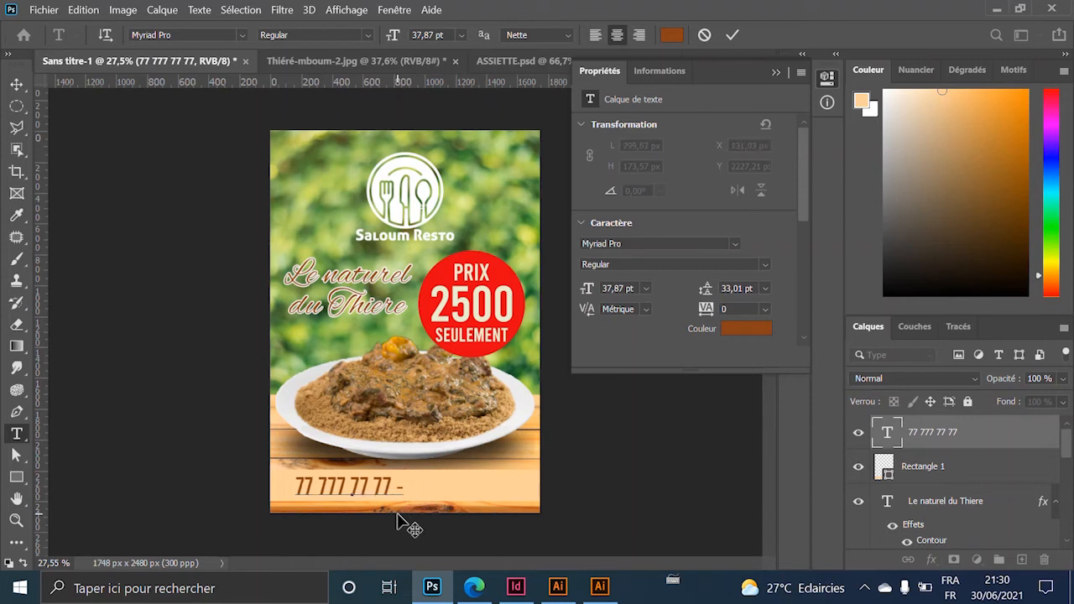
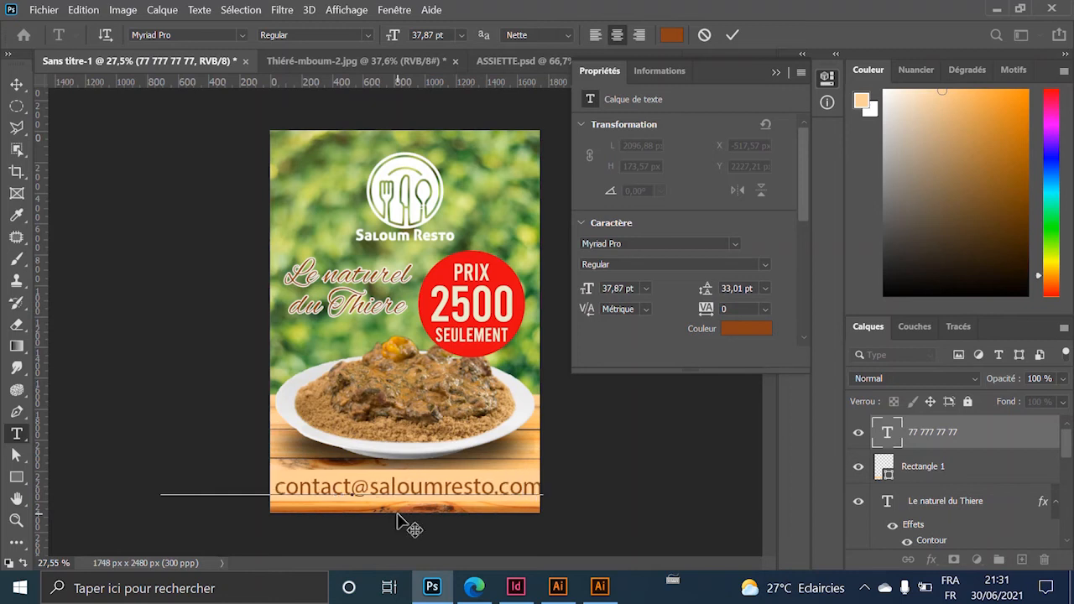
key("ctrl+a")
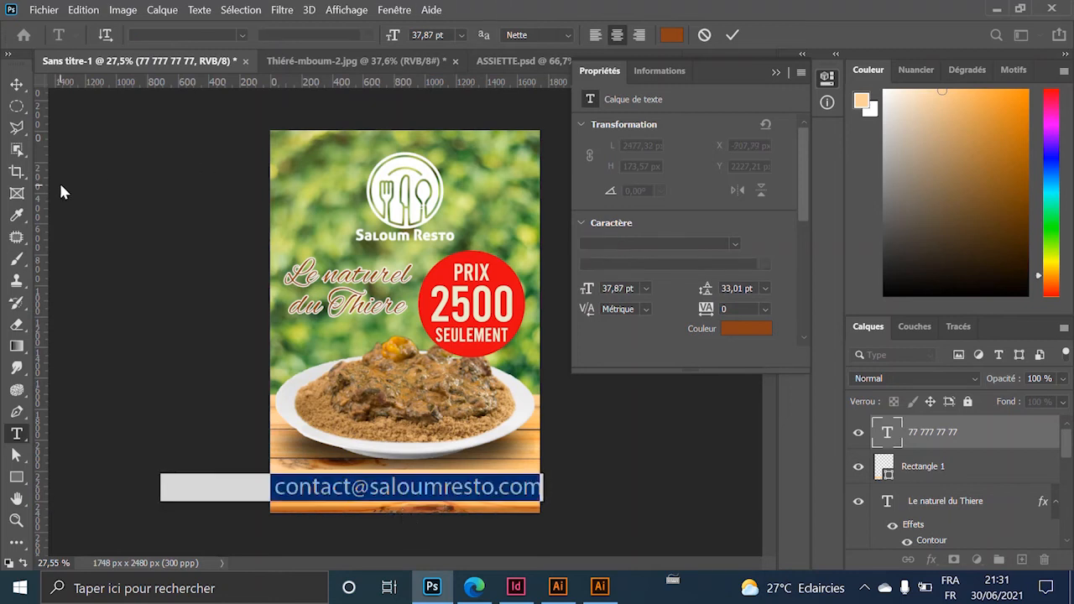
Set the contact line to 16 pt and centre it on the peach bar.
left_click(461, 34)
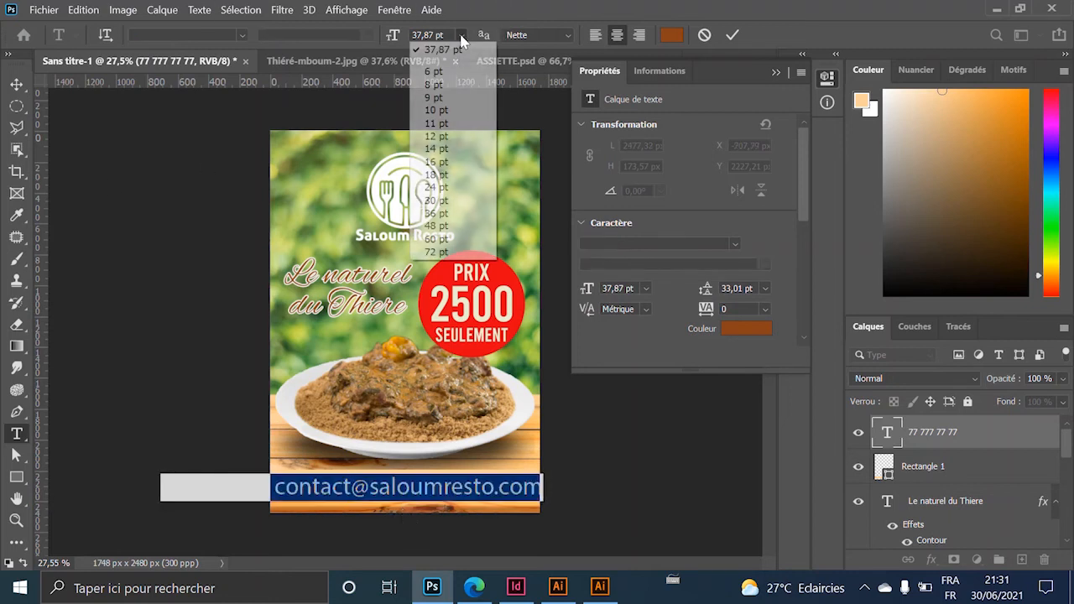
left_click(457, 162)
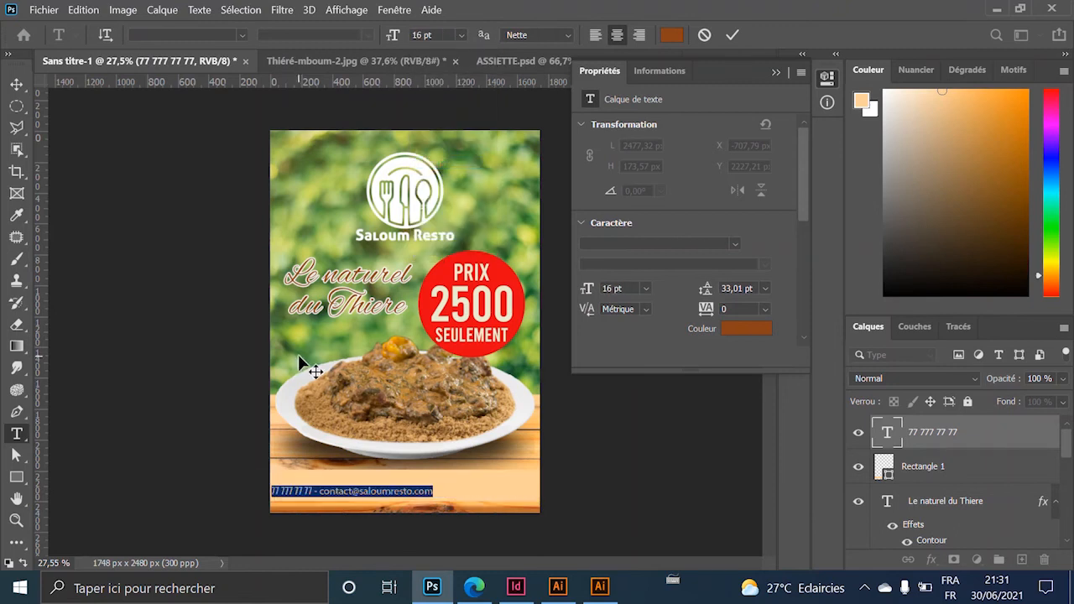
left_click(17, 84)
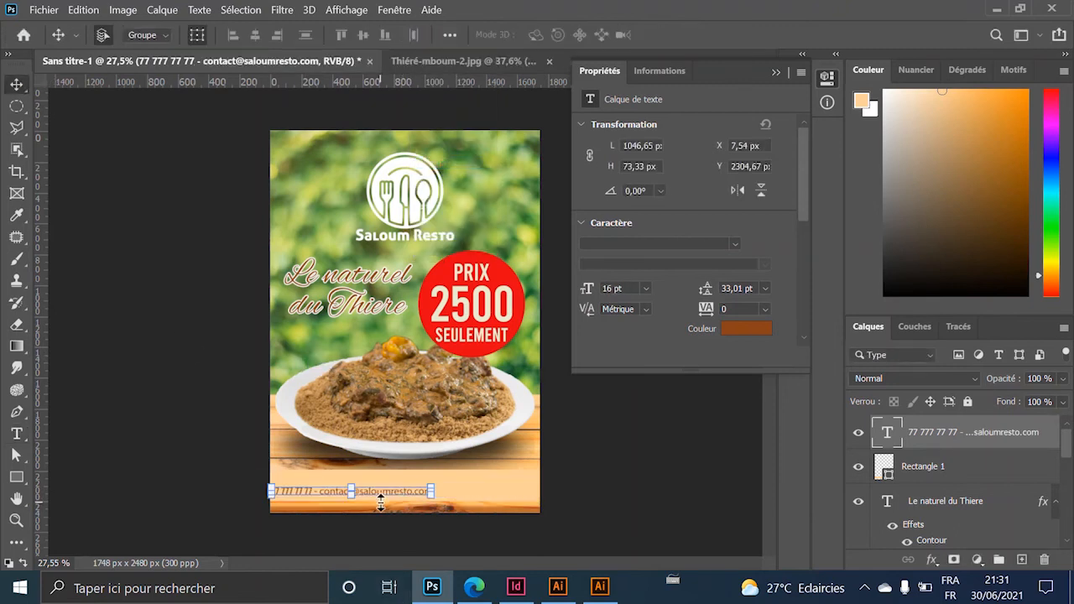
left_click_drag(387, 490, 450, 489)
key("ctrl+t")
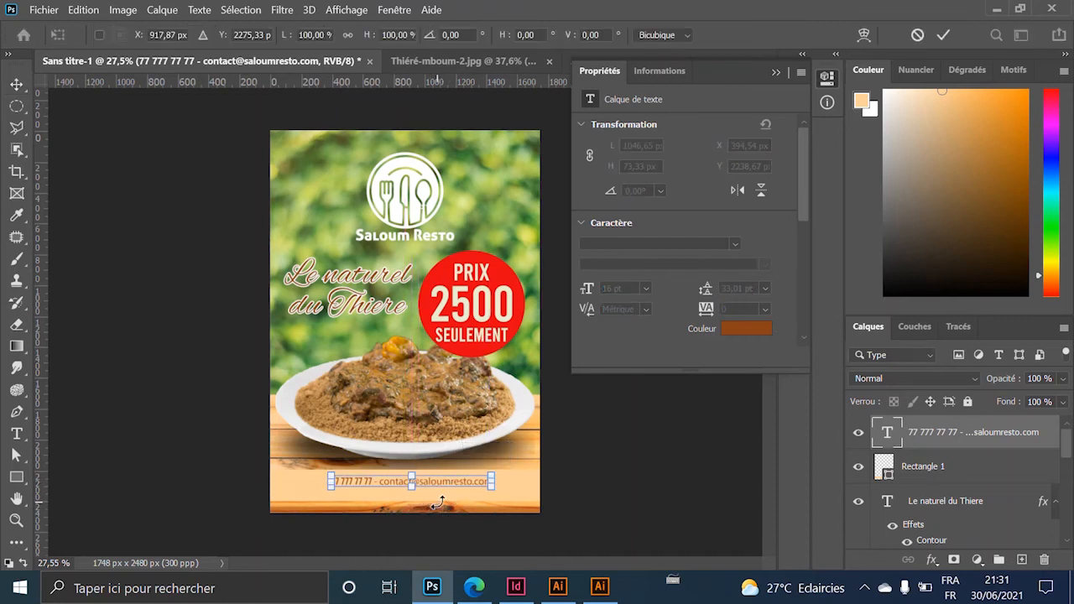
key("Return")
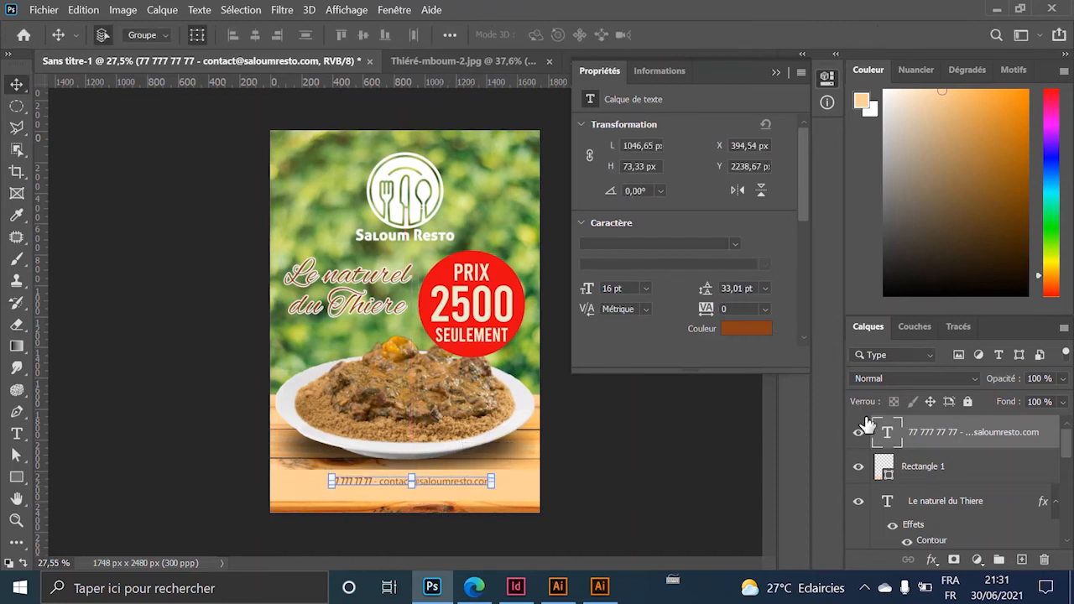
Change the contact line's font to Bebas Neue Regular.
double_click(888, 432)
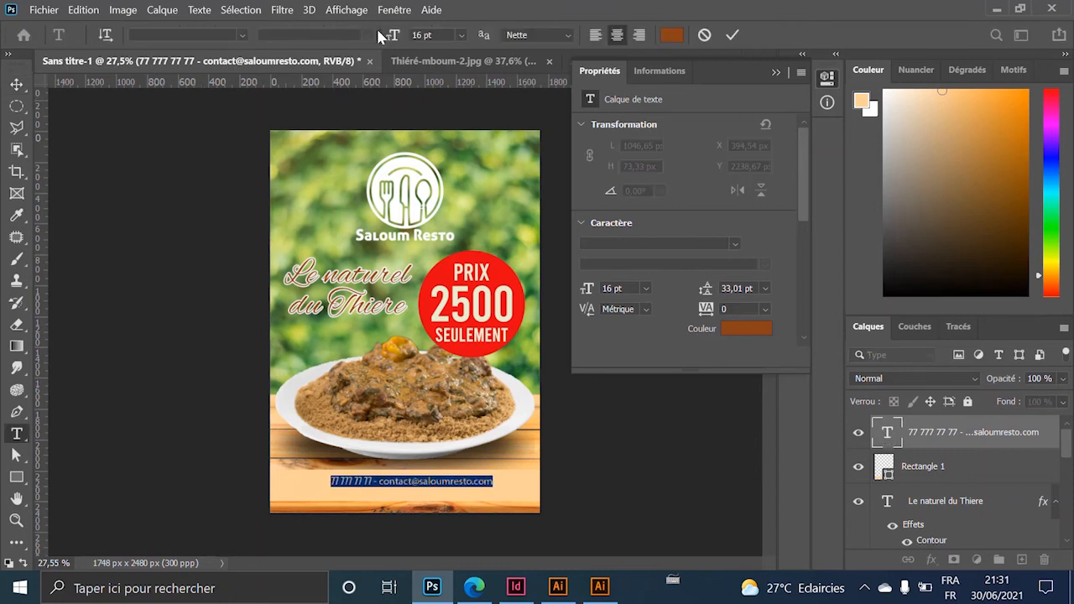
left_click(215, 32)
type("beb")
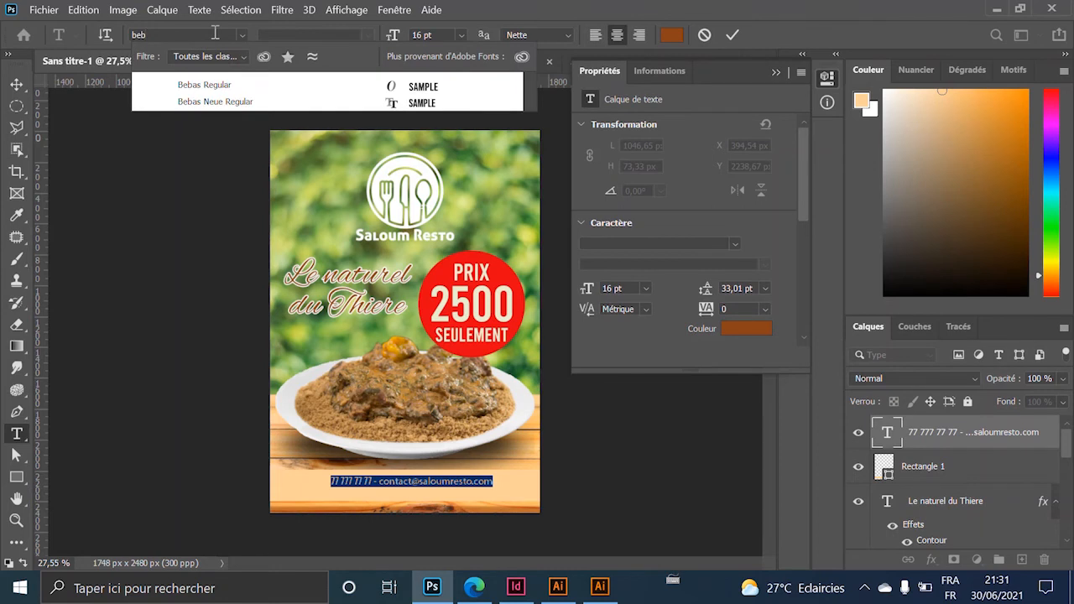
left_click(231, 79)
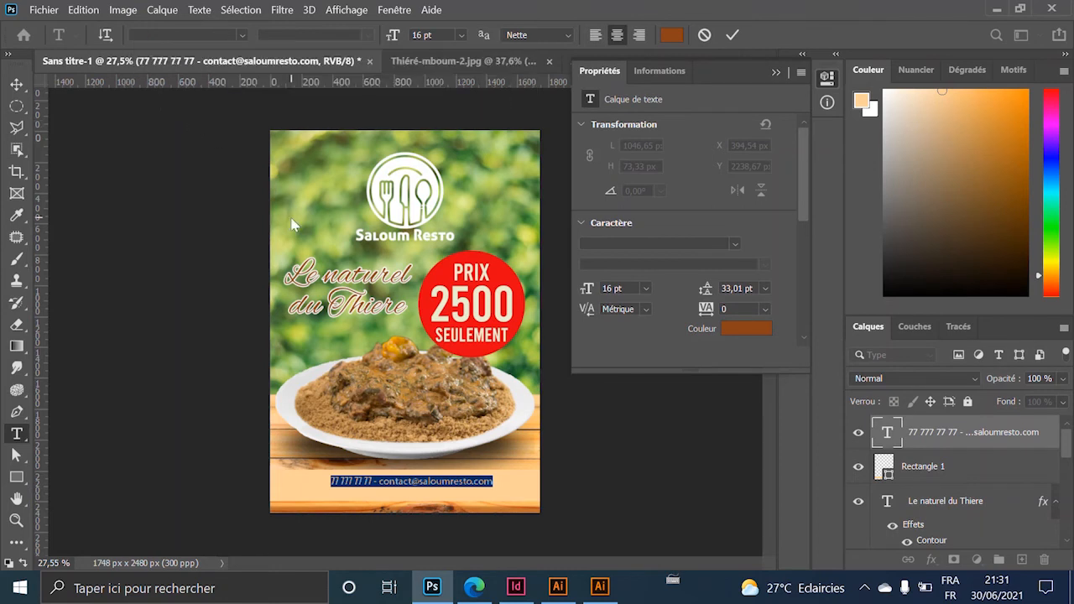
left_click(240, 35)
left_click(230, 102)
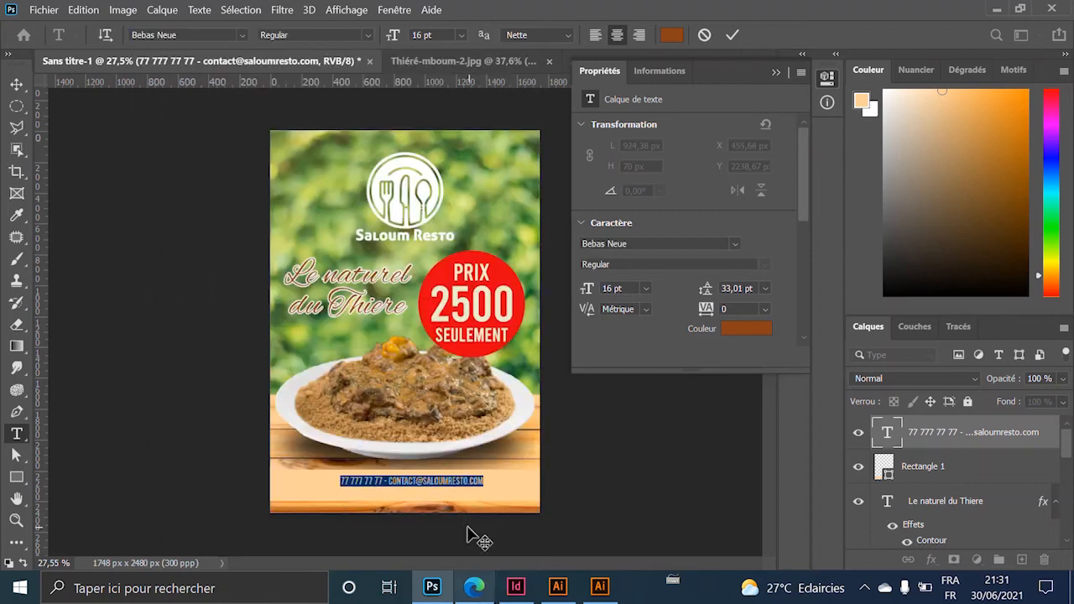
left_click(425, 478)
left_click(17, 86)
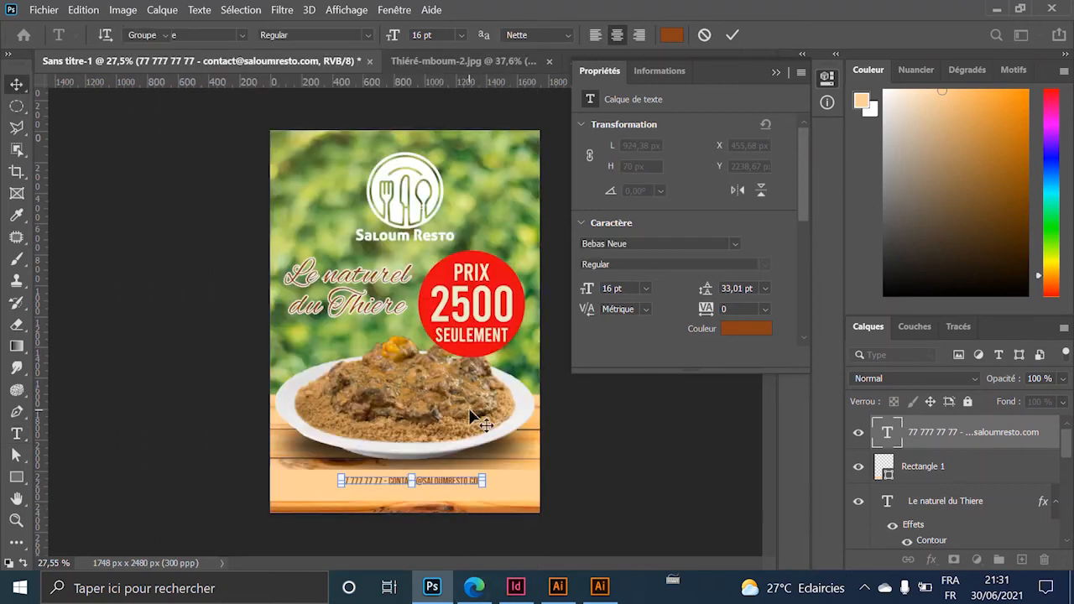
left_click(579, 508)
scroll(449, 495, "up", 5)
scroll(449, 494, "up", 3)
scroll(371, 192, "down", 3)
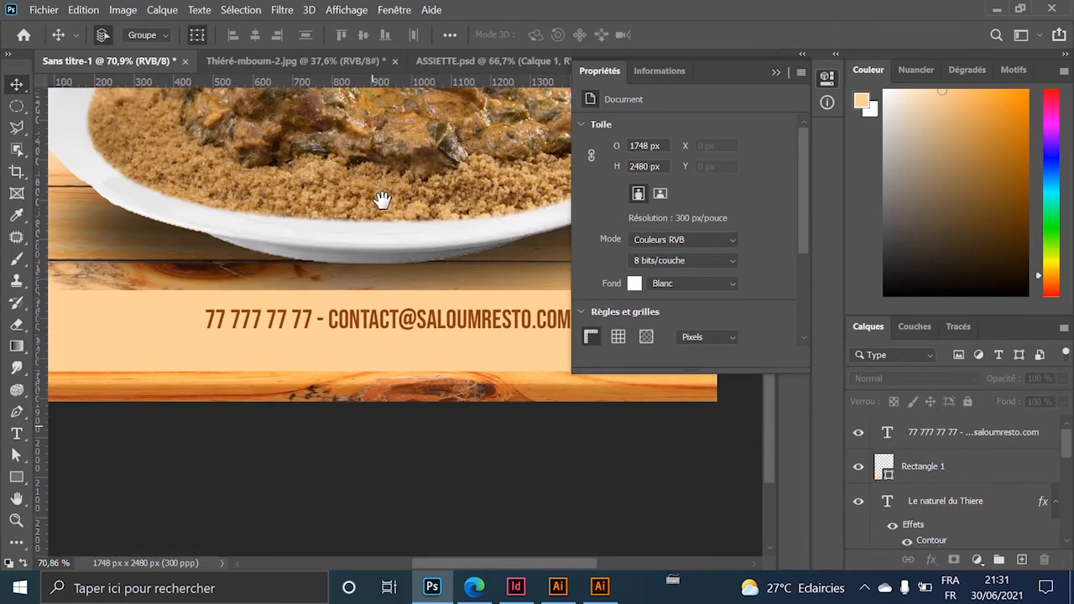
Shift the contact line slightly to the left.
left_click(386, 320)
scroll(387, 325, "down", 3)
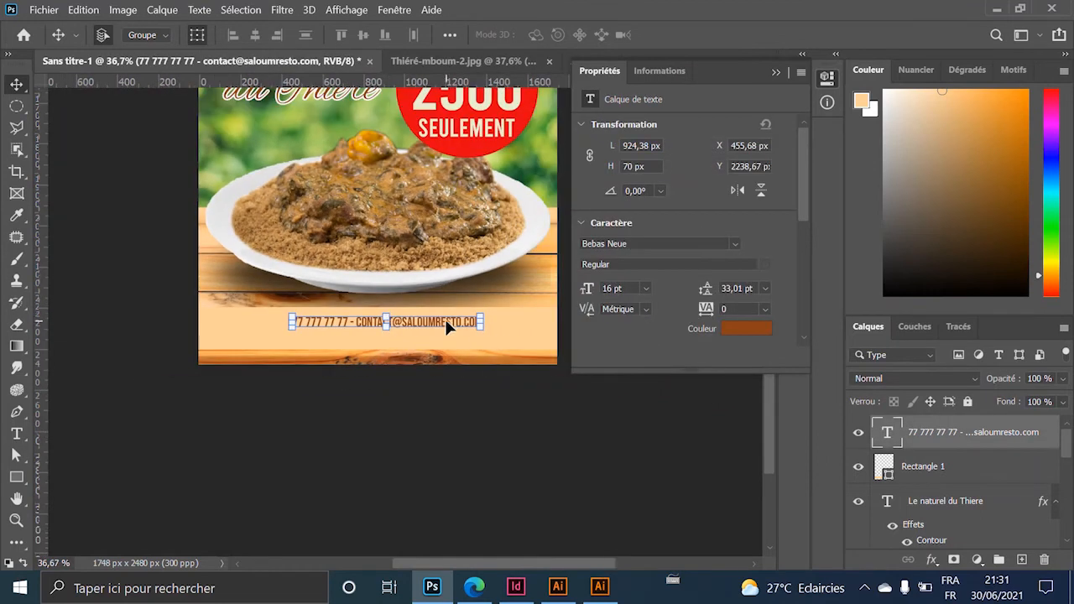
left_click_drag(447, 326, 438, 328)
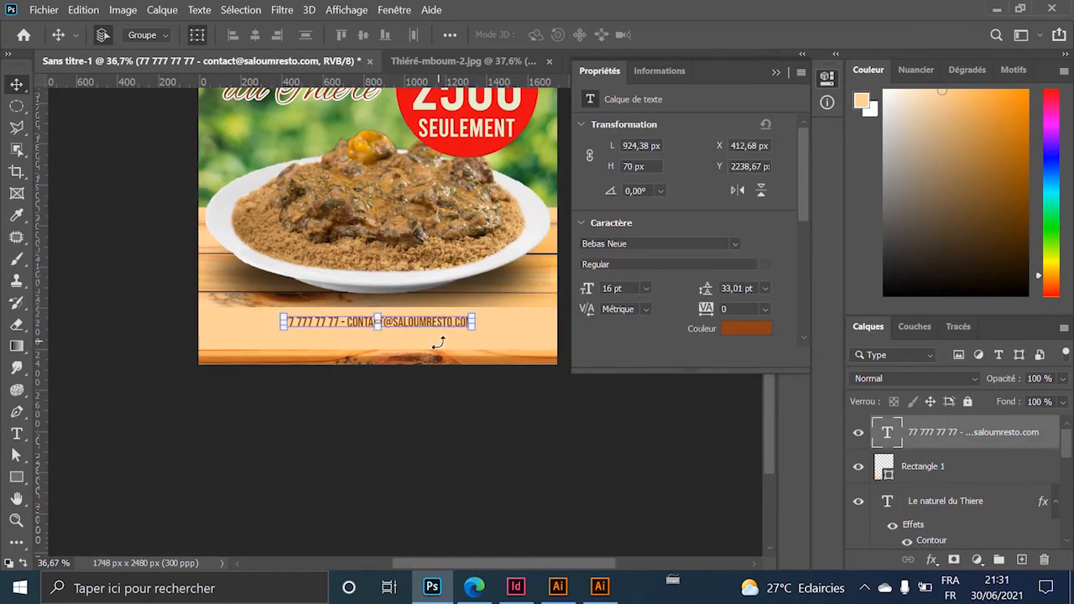
Reduce the cream bar's height and move the bar and contact line lower.
left_click(475, 358)
left_click(486, 344)
left_click_drag(377, 349, 380, 331)
key("Return")
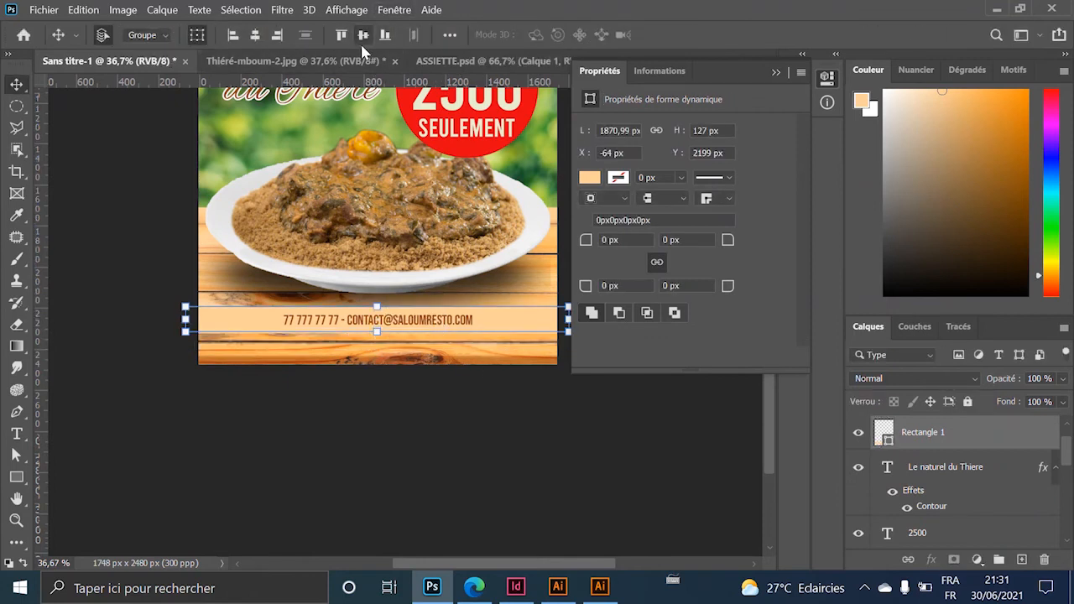
mouse_move(480, 327)
left_mouse_down()
mouse_move(479, 341)
mouse_move(476, 333)
left_mouse_up()
left_click(502, 474)
scroll(409, 421, "down", 5)
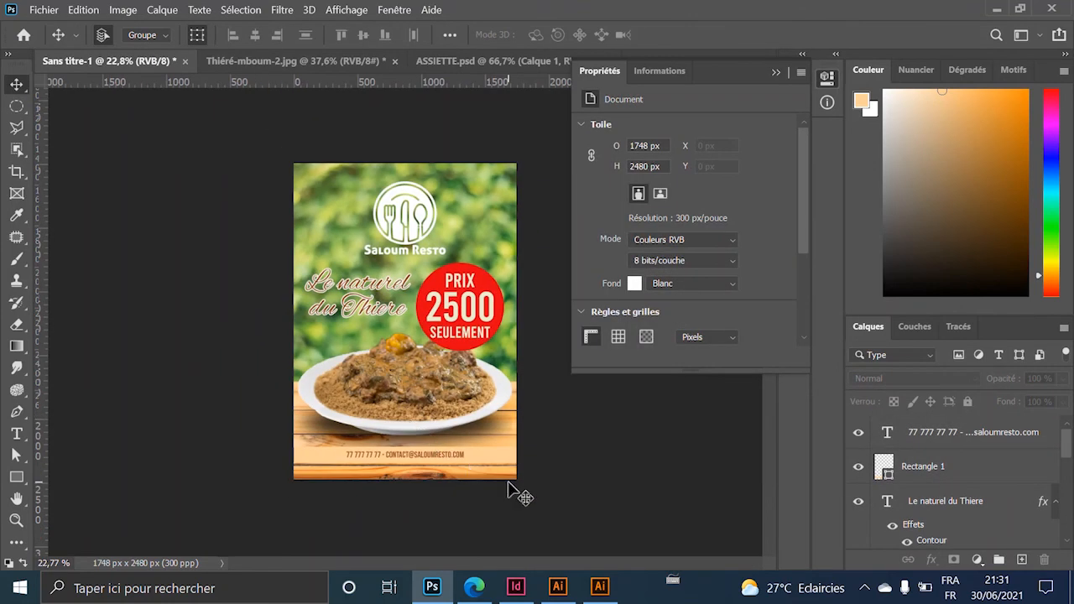
scroll(457, 489, "up", 5)
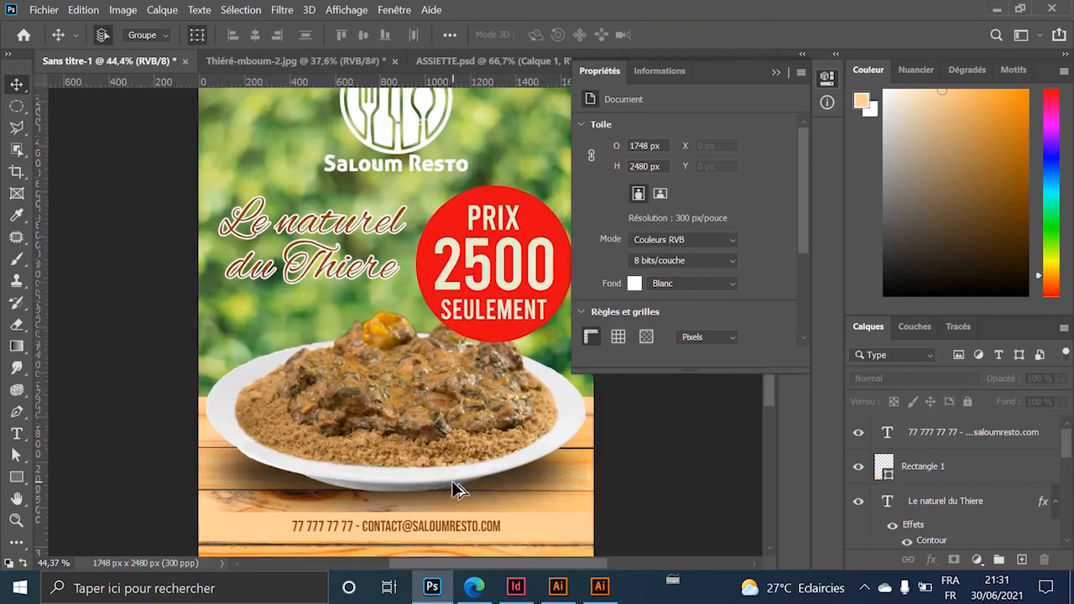
scroll(458, 489, "up", 2)
scroll(457, 491, "down", 3)
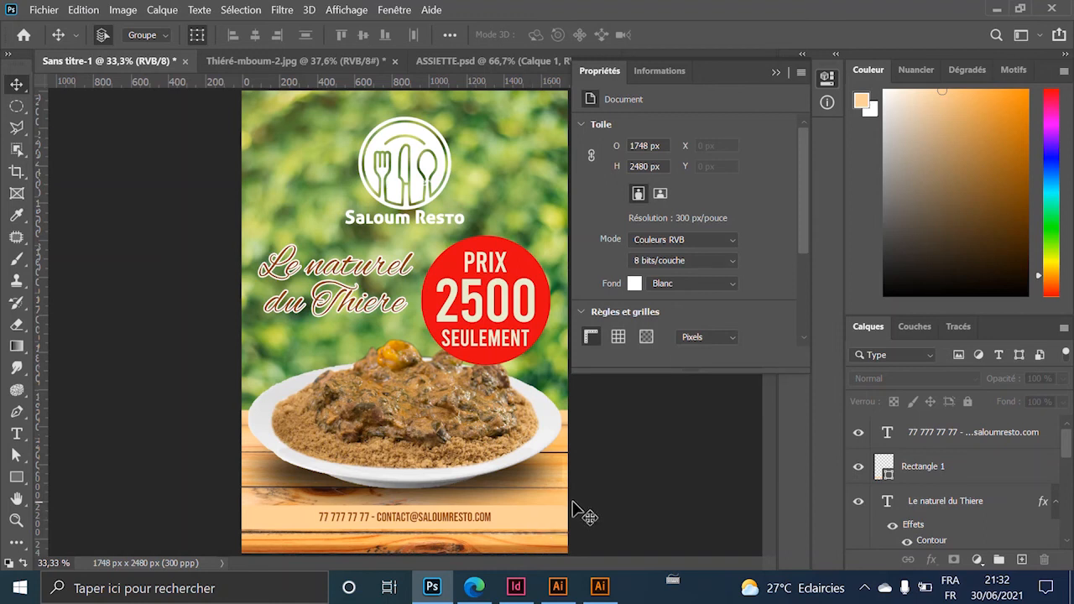
Move the Saloum Resto logo slightly higher on the flyer.
left_click(483, 516)
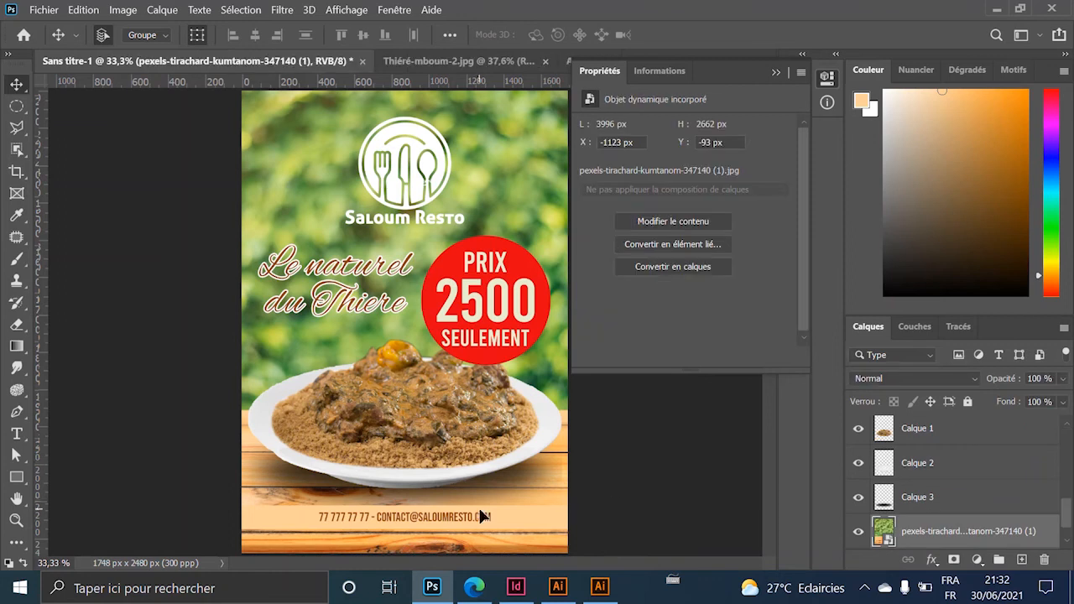
scroll(468, 496, "down", 2)
scroll(473, 445, "up", 2)
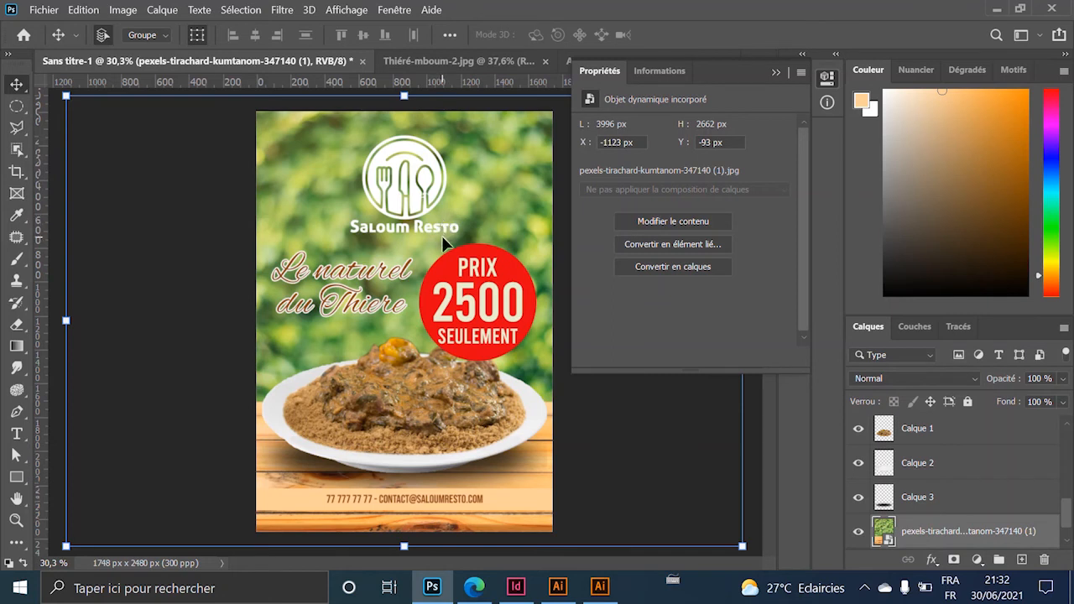
left_click(430, 191)
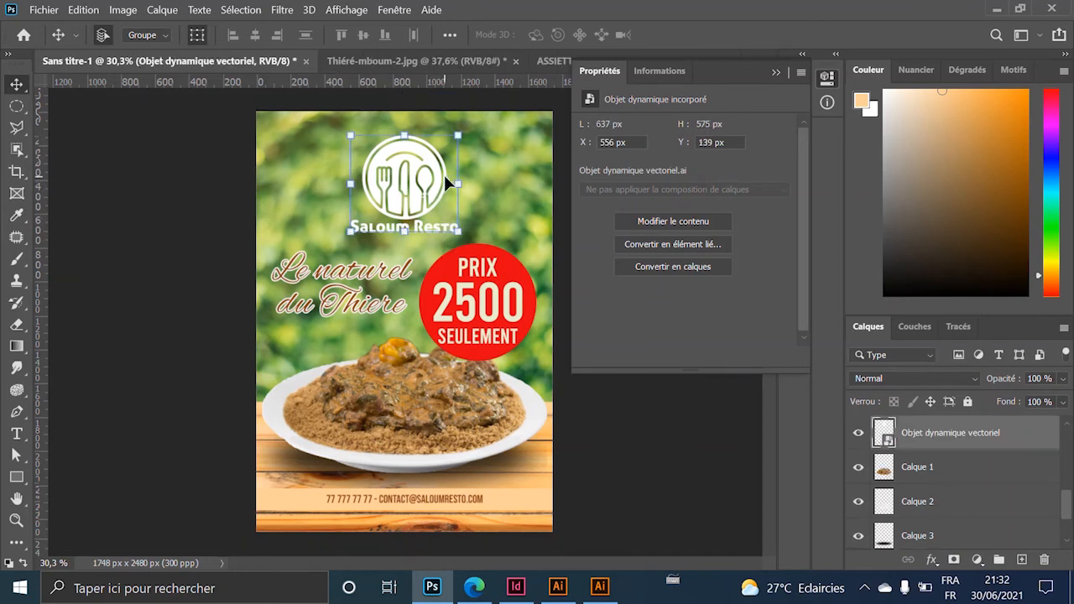
left_click_drag(440, 168, 440, 158)
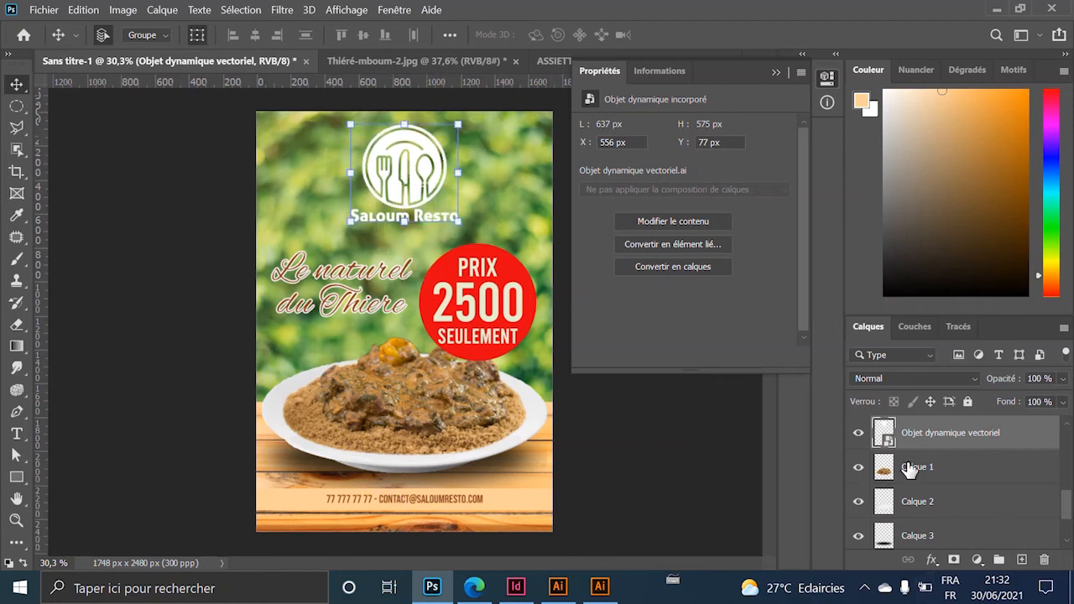
double_click(1006, 435)
left_click(1035, 435)
Give the logo a drop shadow at 46% opacity, 17 px distance and 9 px size.
double_click(893, 450)
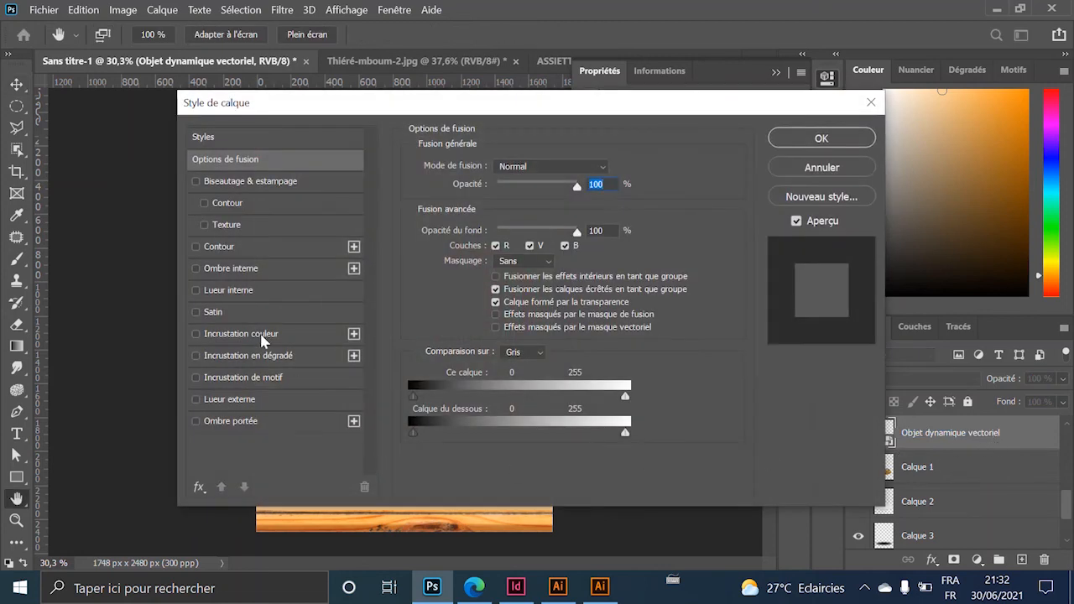
left_click(260, 334)
left_click_drag(439, 105, 742, 173)
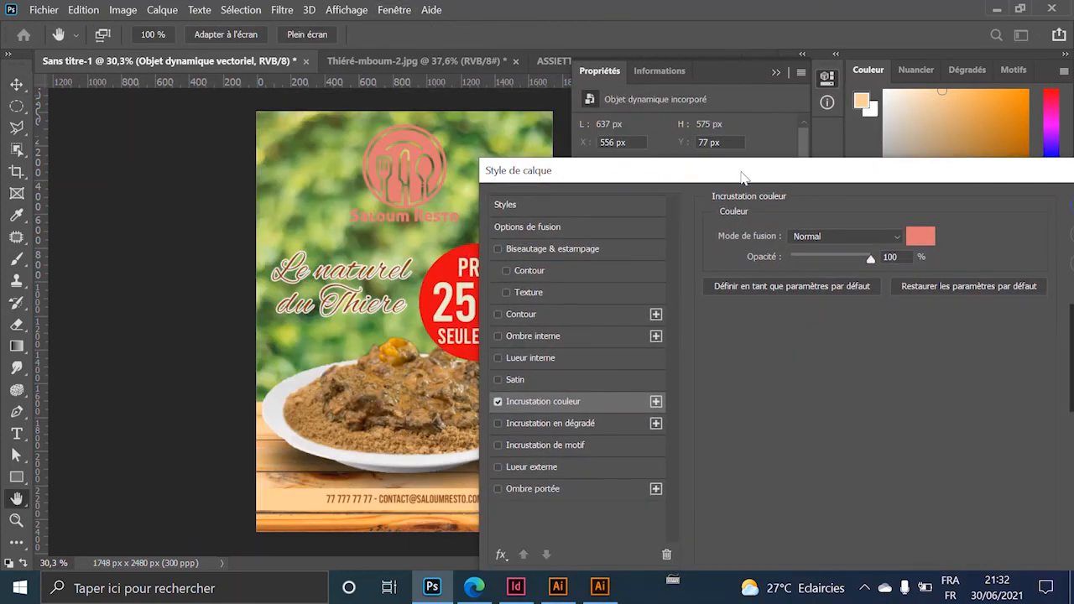
left_click(498, 402)
left_click(533, 489)
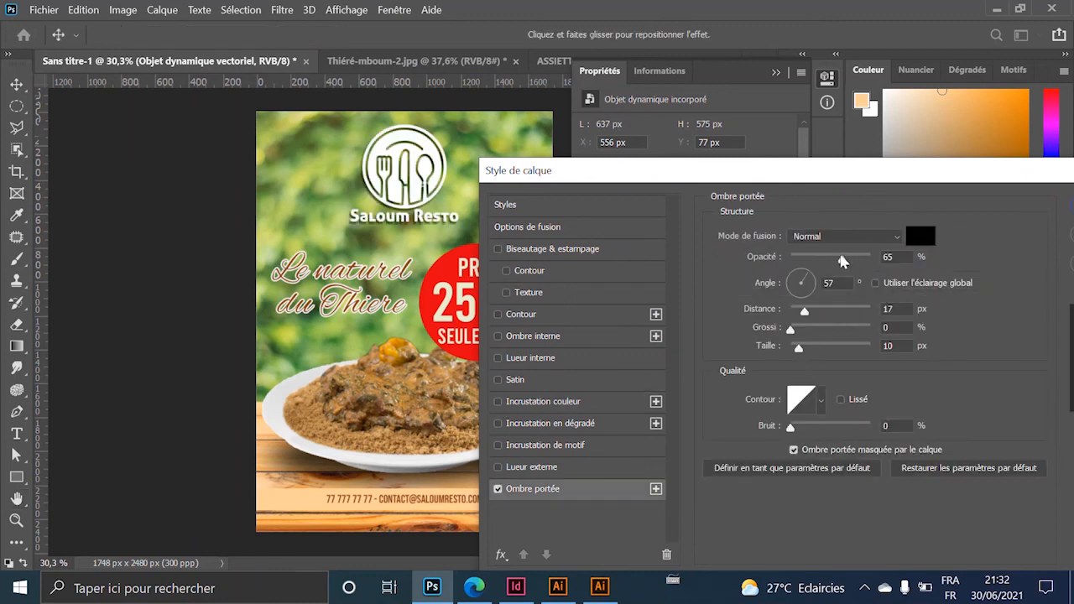
left_click_drag(842, 260, 828, 261)
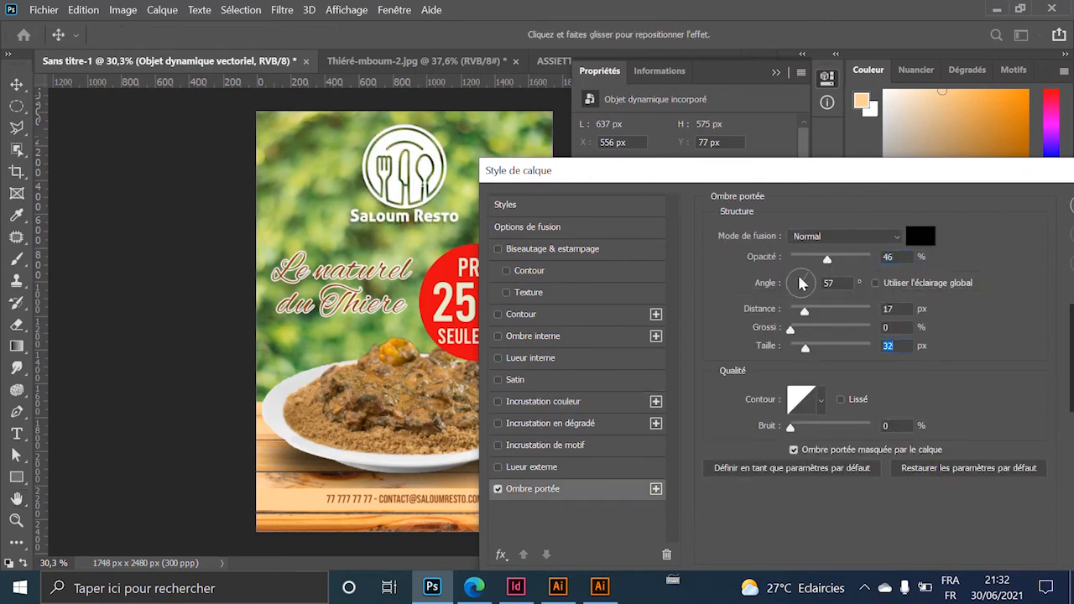
left_click_drag(802, 349, 799, 350)
left_click_drag(758, 177, 448, 278)
left_click(768, 306)
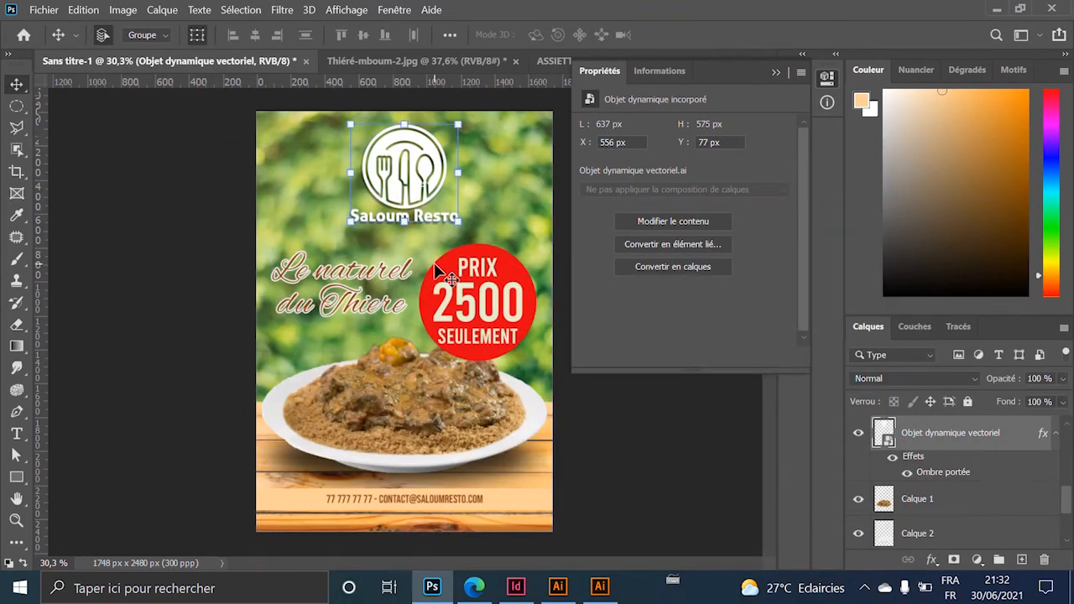
left_click(594, 467)
left_click(436, 197)
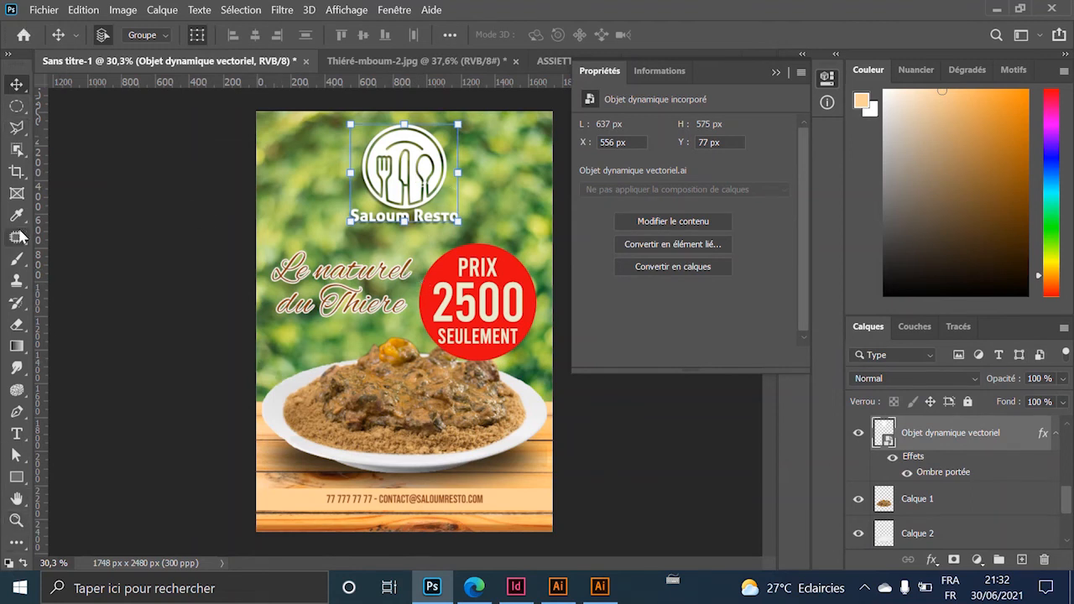
left_click(16, 106)
Sample the background photo's green as the gradient's foreground colour.
left_click(16, 345)
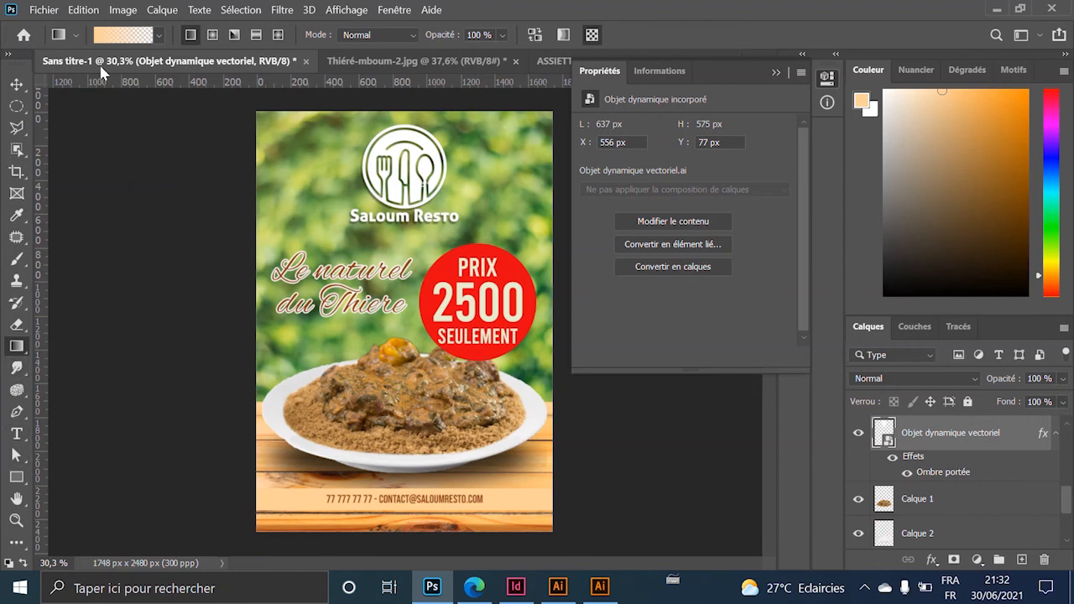
left_click(865, 104)
left_click(312, 144)
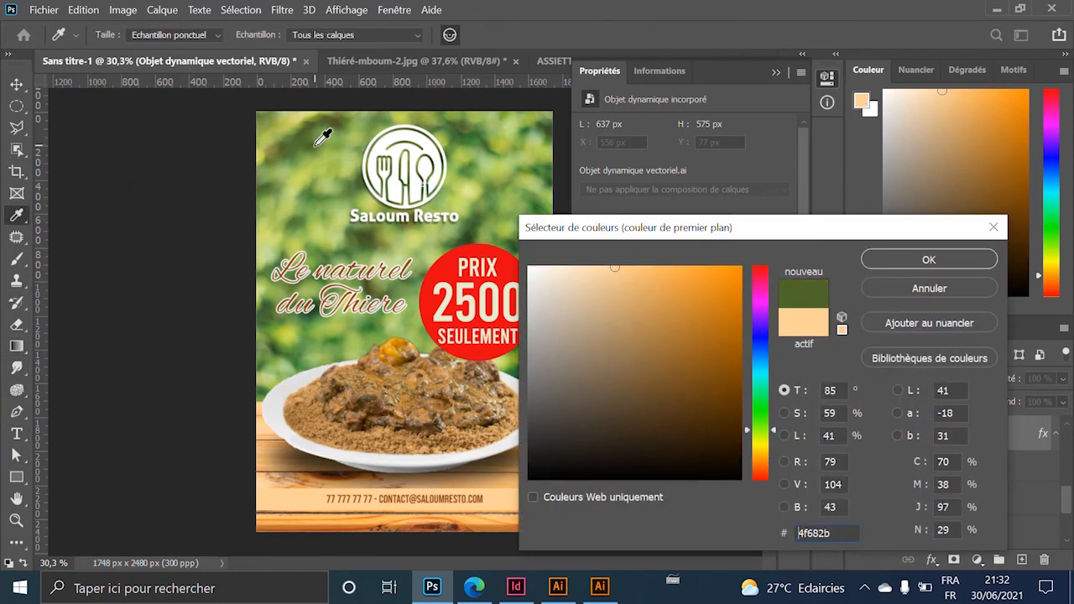
left_click(915, 259)
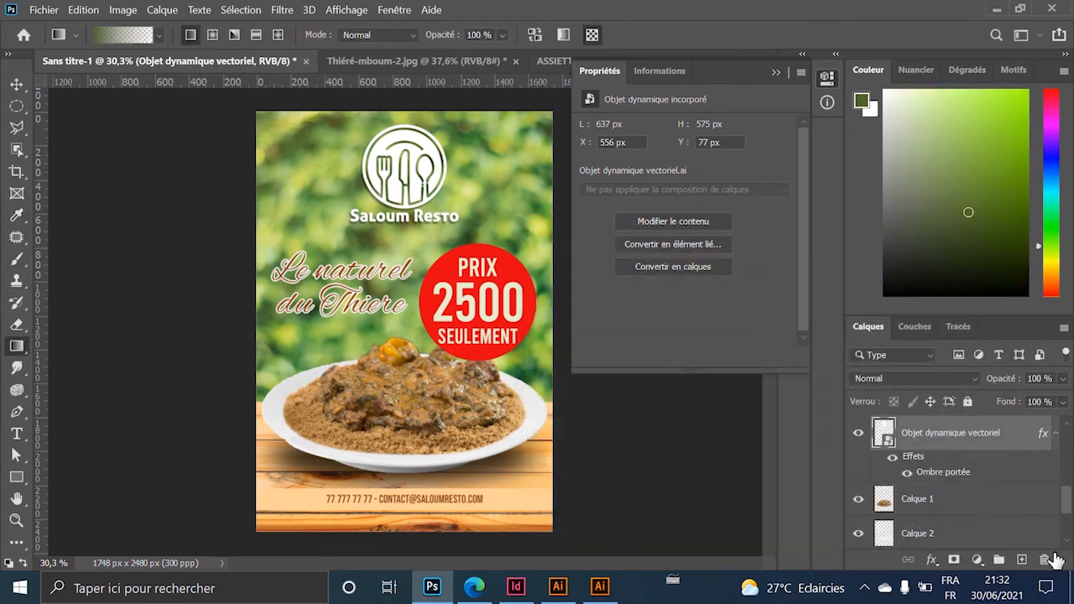
On a new layer, draw a green gradient running down from the flyer's top.
left_click(1022, 560)
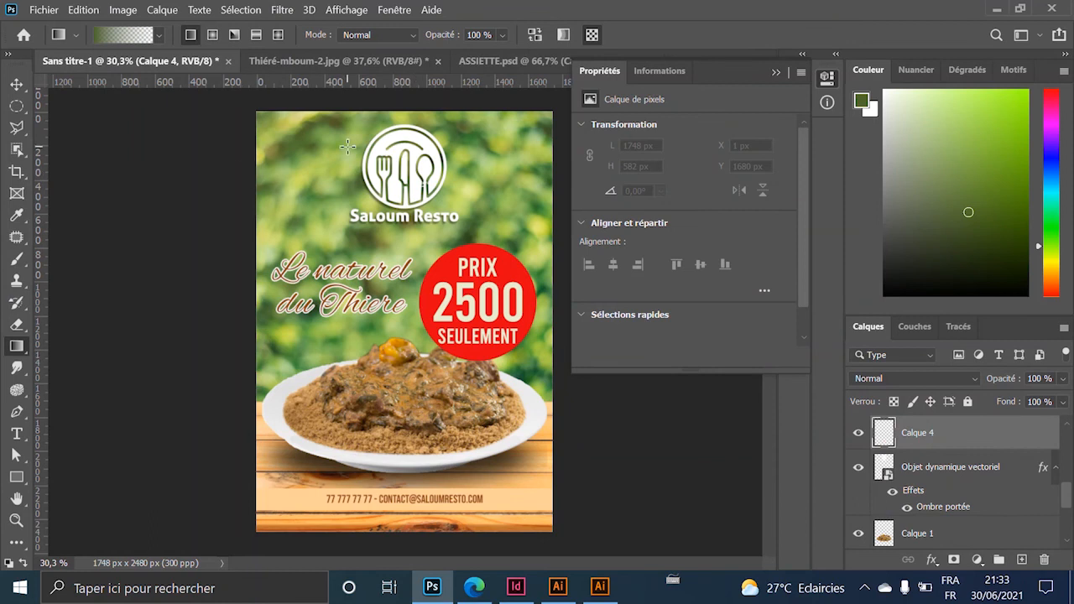
left_click_drag(420, 345, 413, 345)
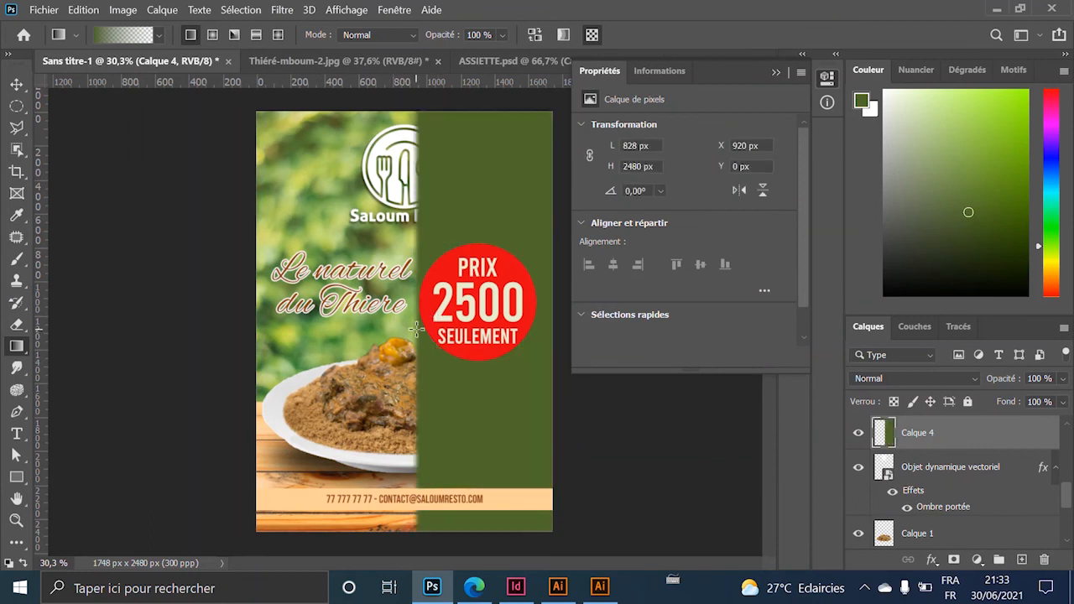
key("ctrl+z")
left_click_drag(409, 340, 474, 267)
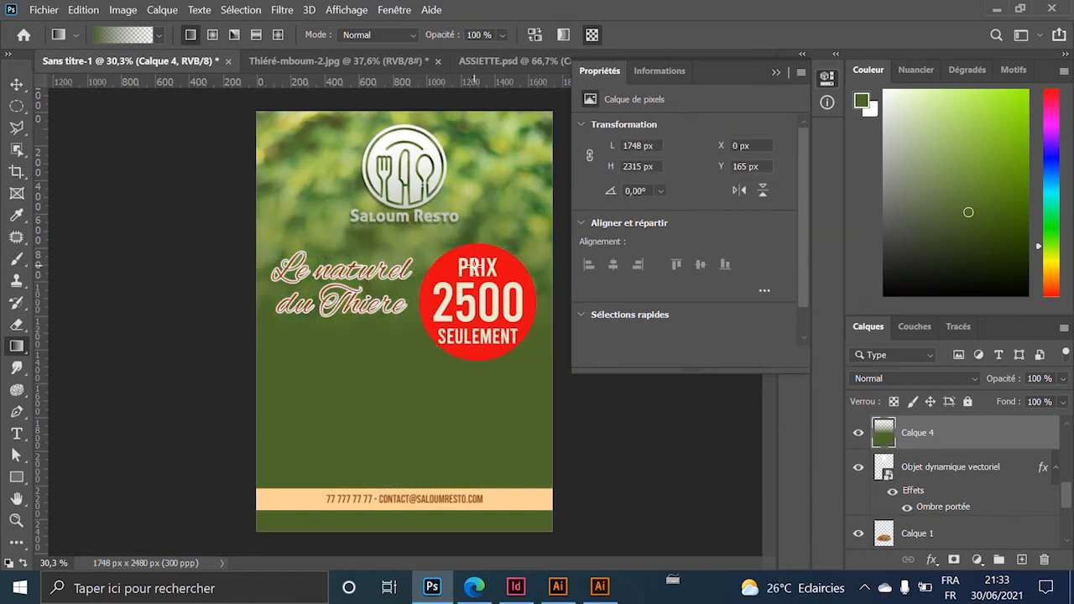
key("ctrl+z")
left_click_drag(404, 128, 417, 283)
Place Calque 4 just above the photo and stretch the gradient further down.
left_click(16, 84)
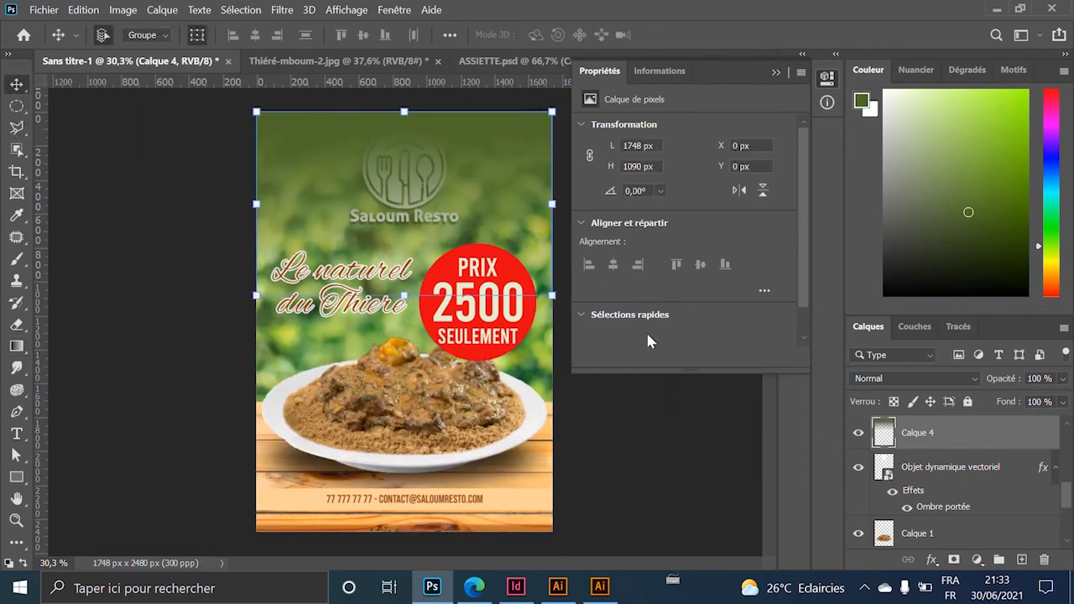
left_click_drag(916, 443, 923, 480)
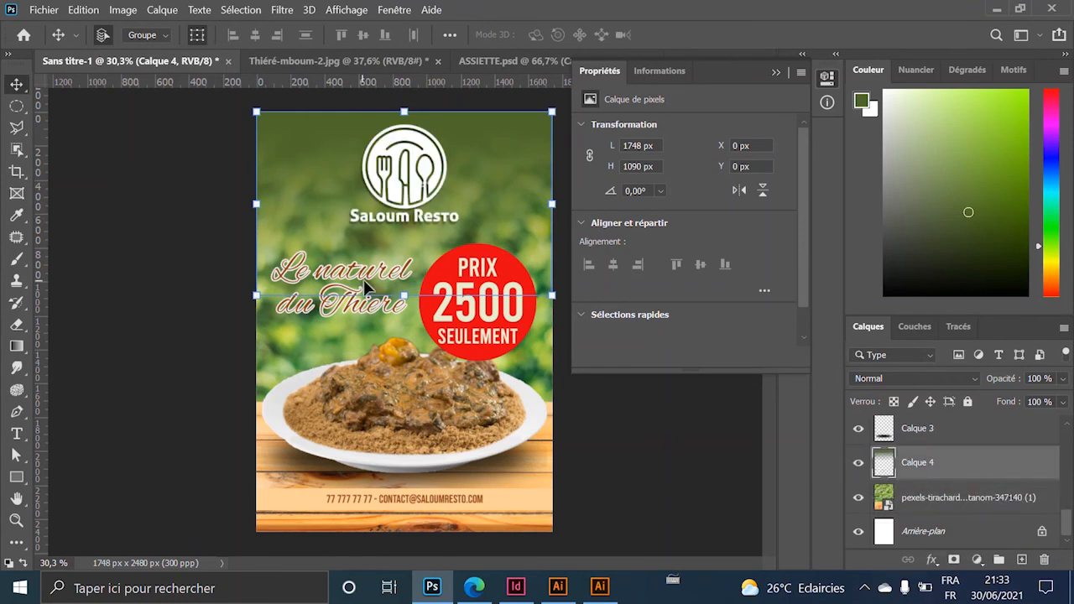
left_click_drag(391, 299, 395, 326)
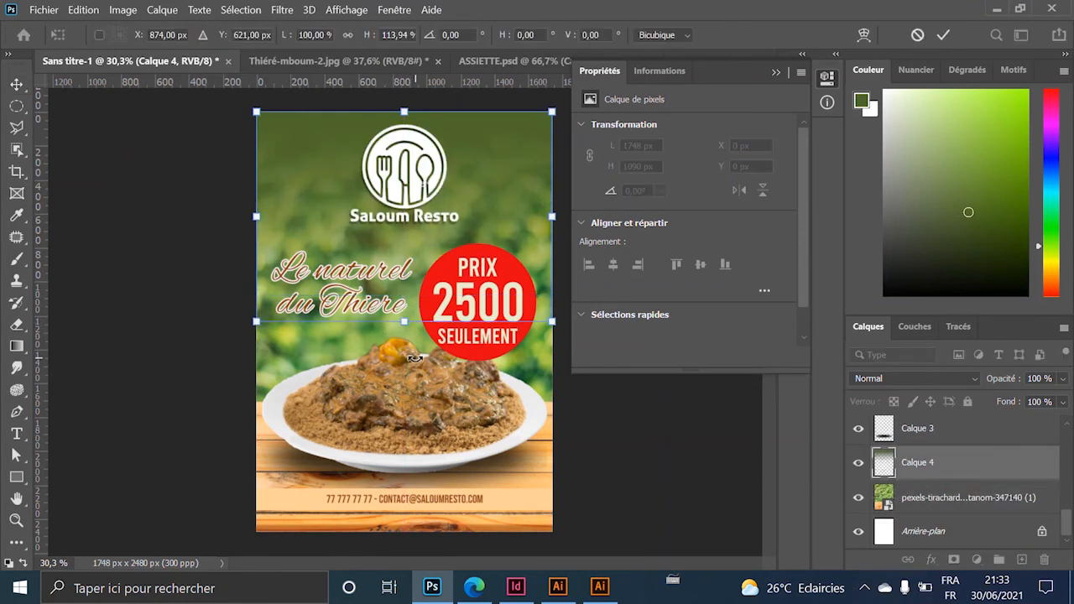
key("Return")
key("ctrl+0")
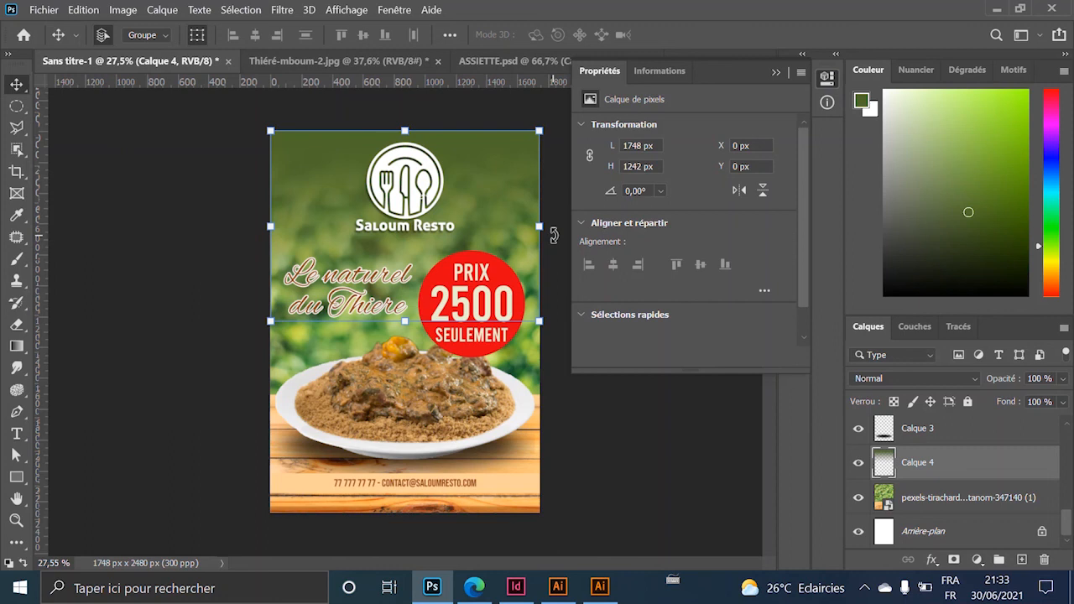